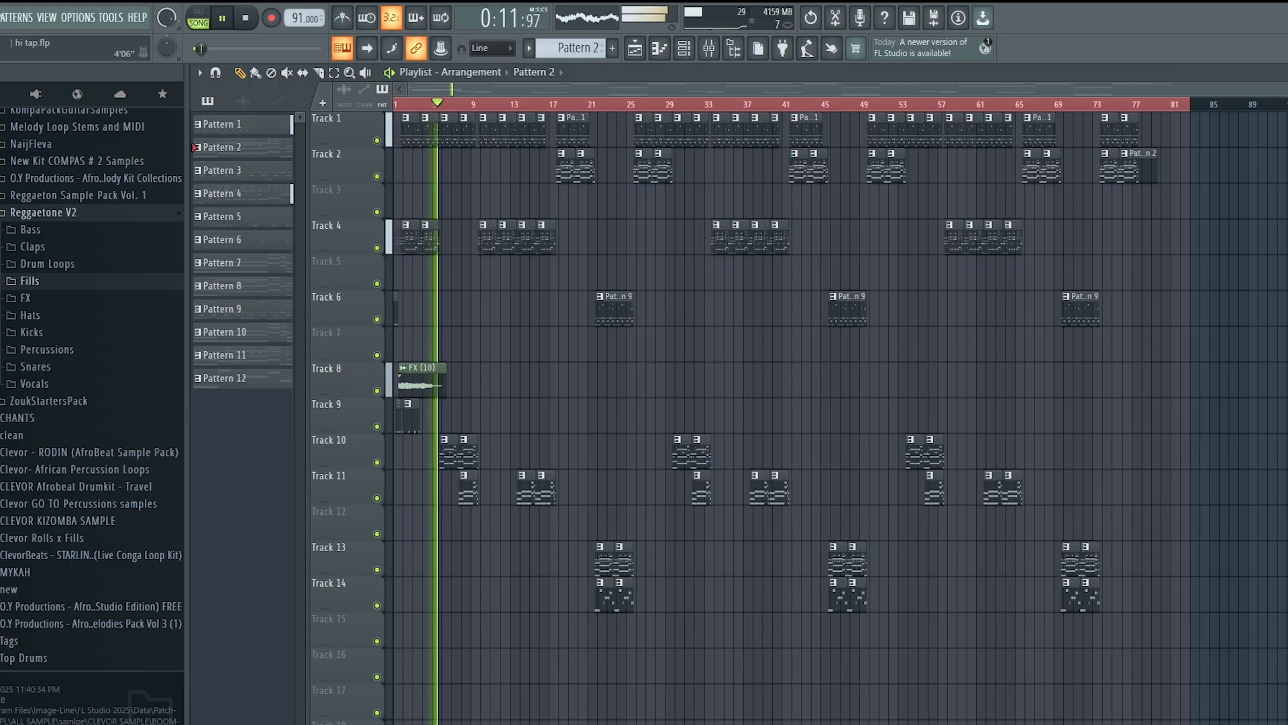
Step: Review the song arrangement in the playlist during playback, and stop playback
drag(1286, 81, 1158, 79)
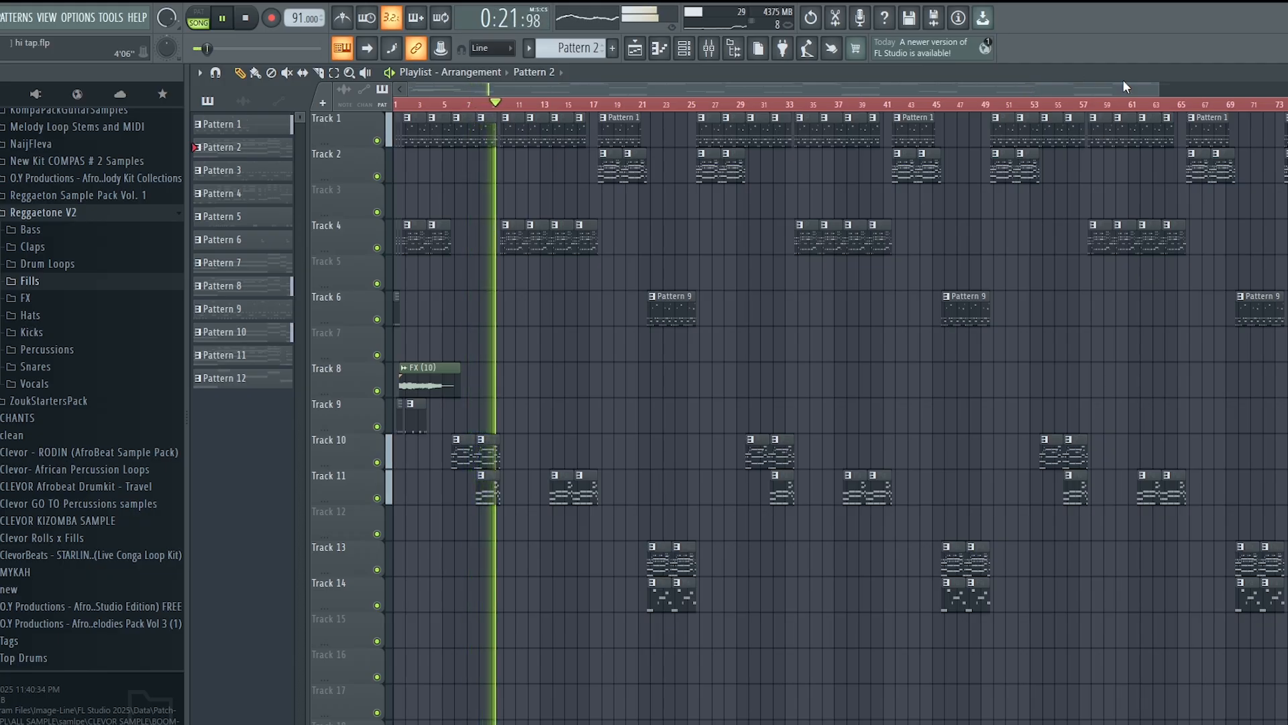
drag(1159, 88, 1058, 88)
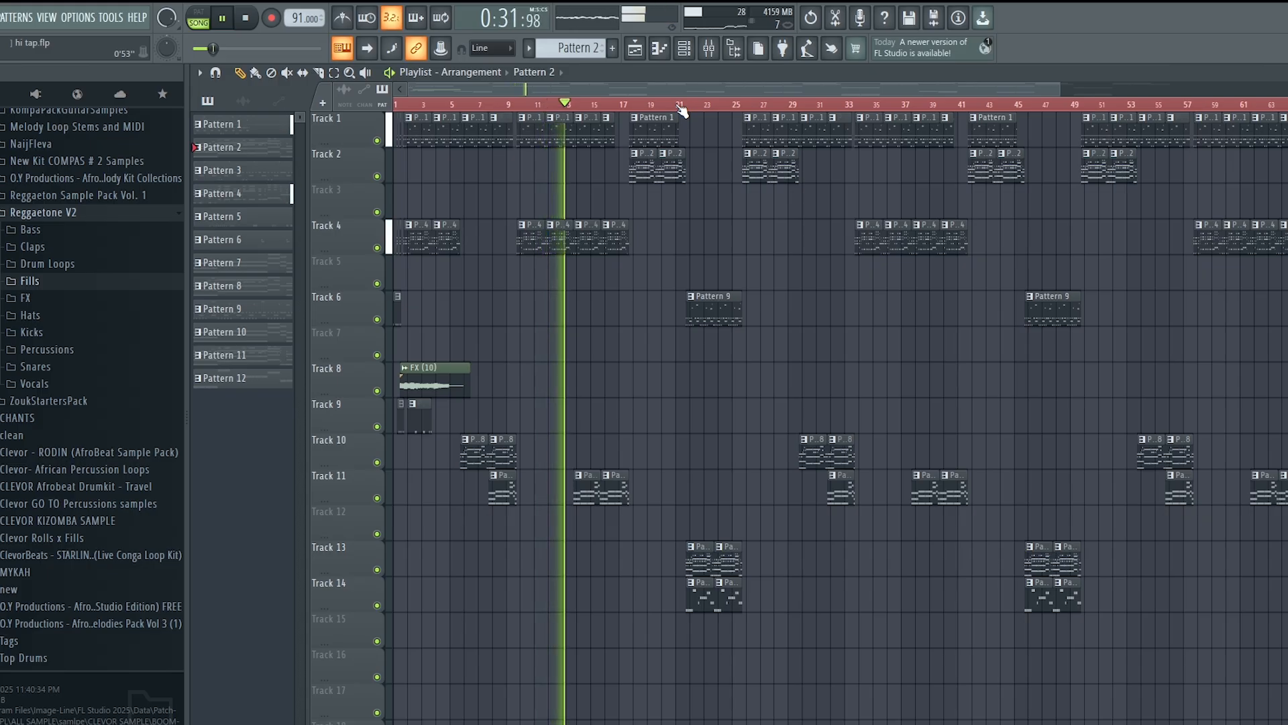
key(space)
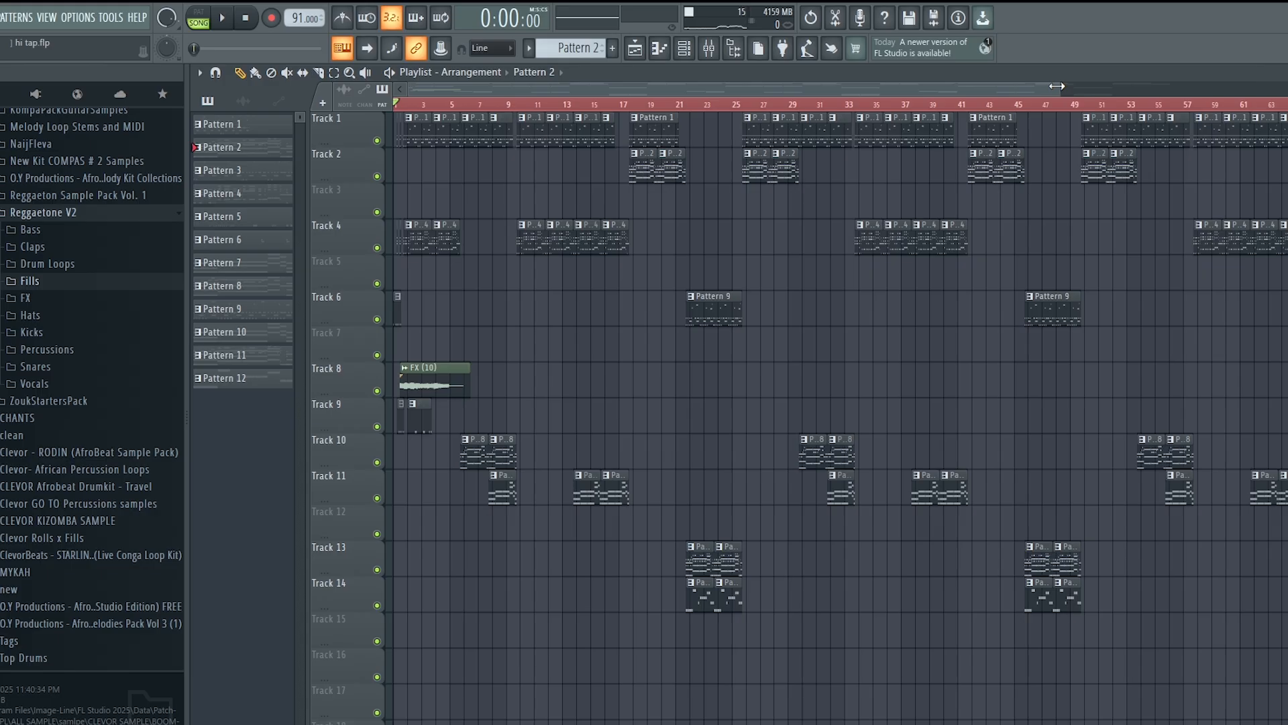
drag(1057, 86, 1107, 88)
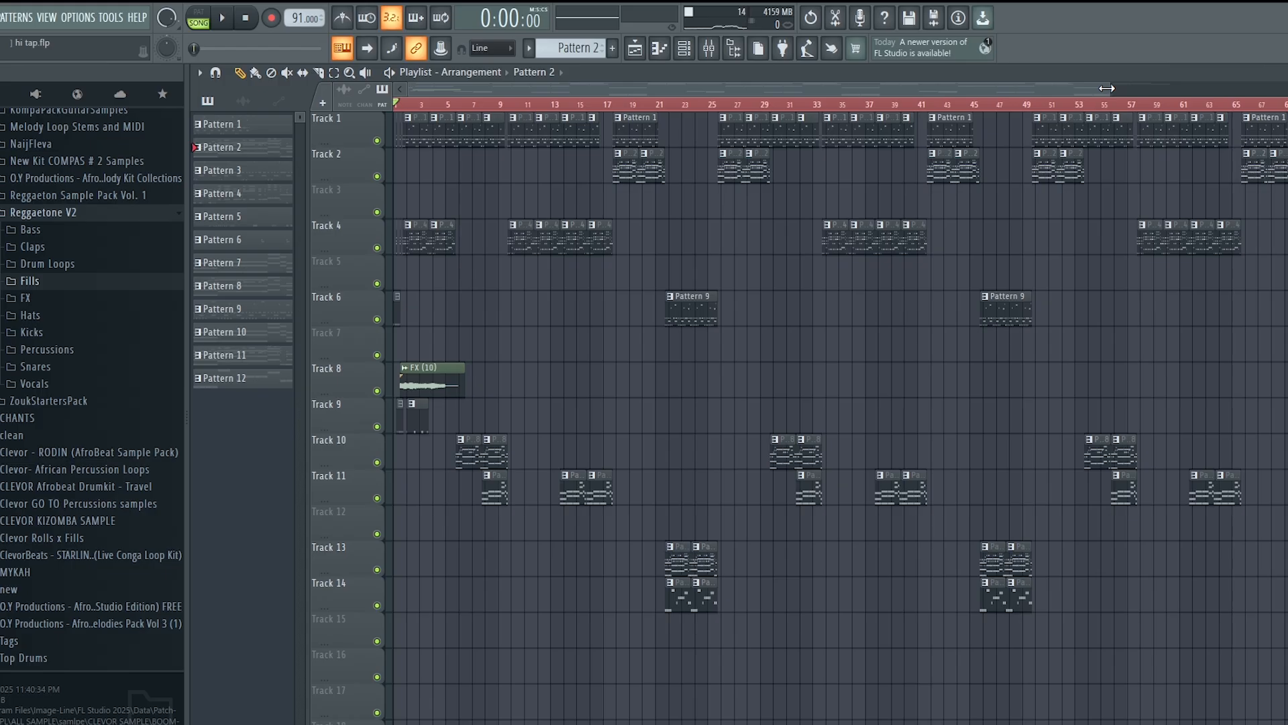
drag(1106, 88, 1156, 87)
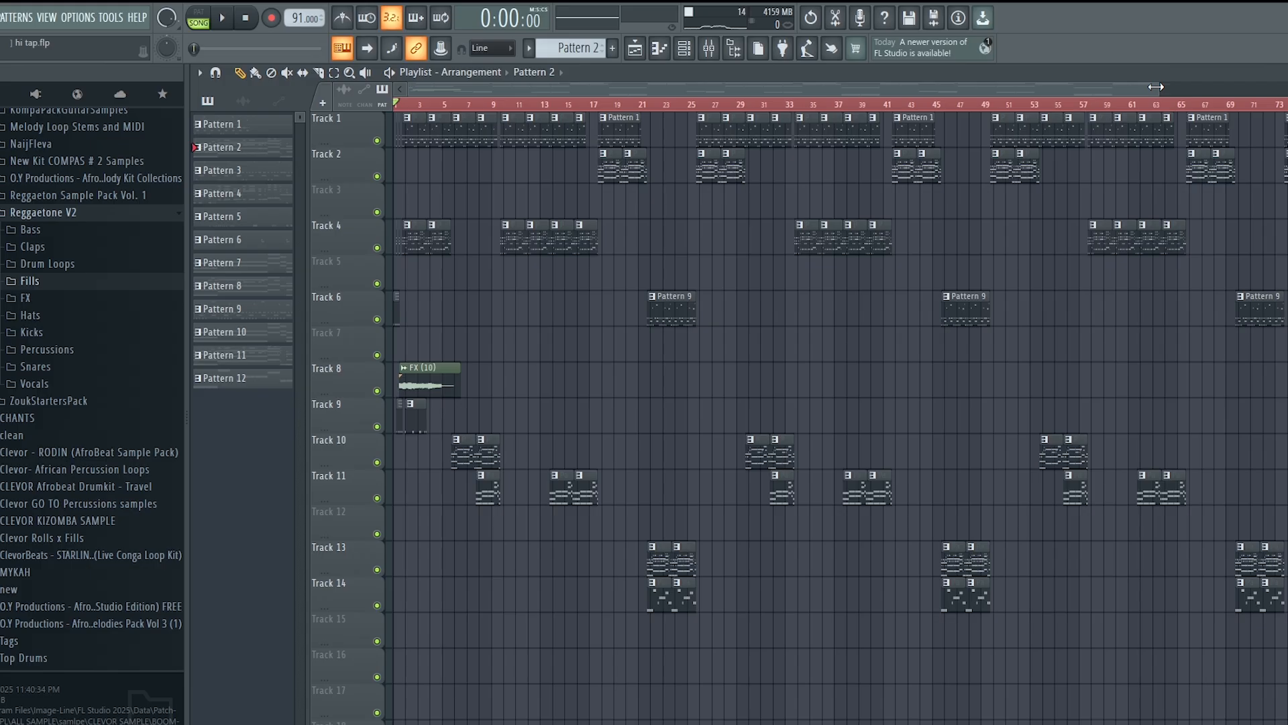
mouse_move(1156, 86)
mouse_down()
mouse_move(1179, 87)
mouse_move(1158, 94)
mouse_up()
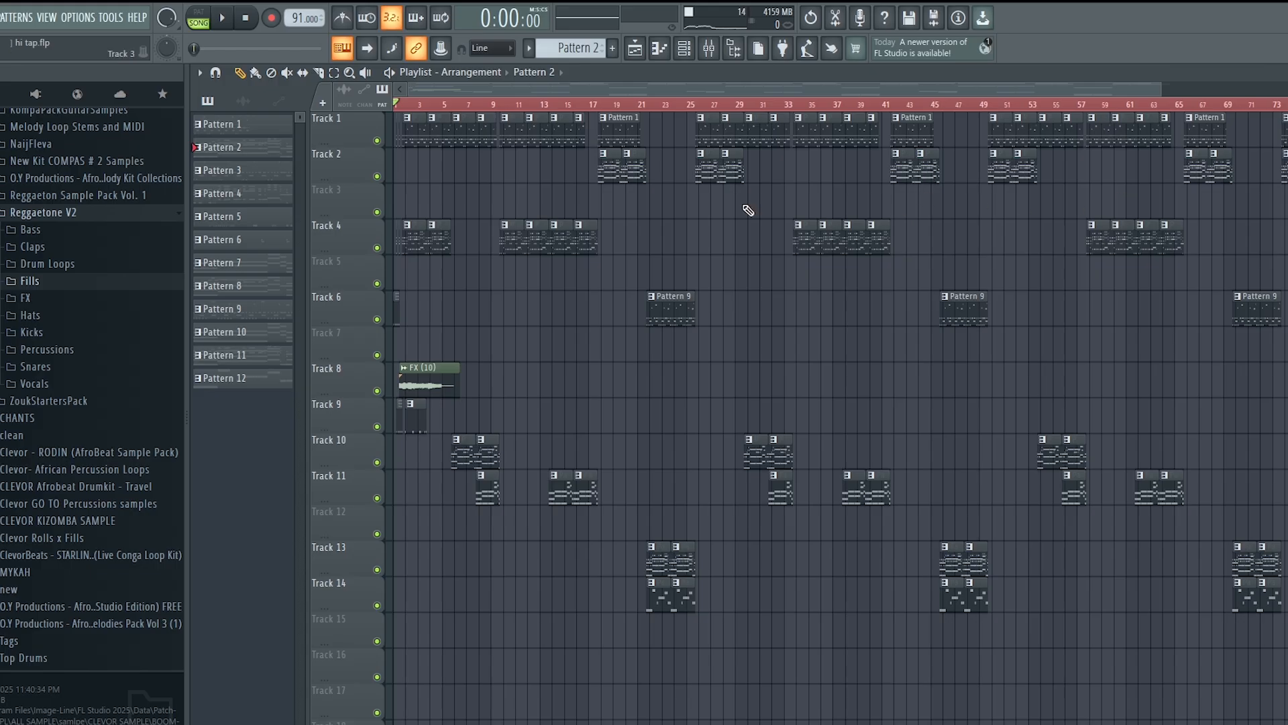
Step: Delete the 808 Kick, 808 Clap, 808 HiHat, 808 Snare and FLEX Bass channels from the channel rack
key(Escape)
key(F6)
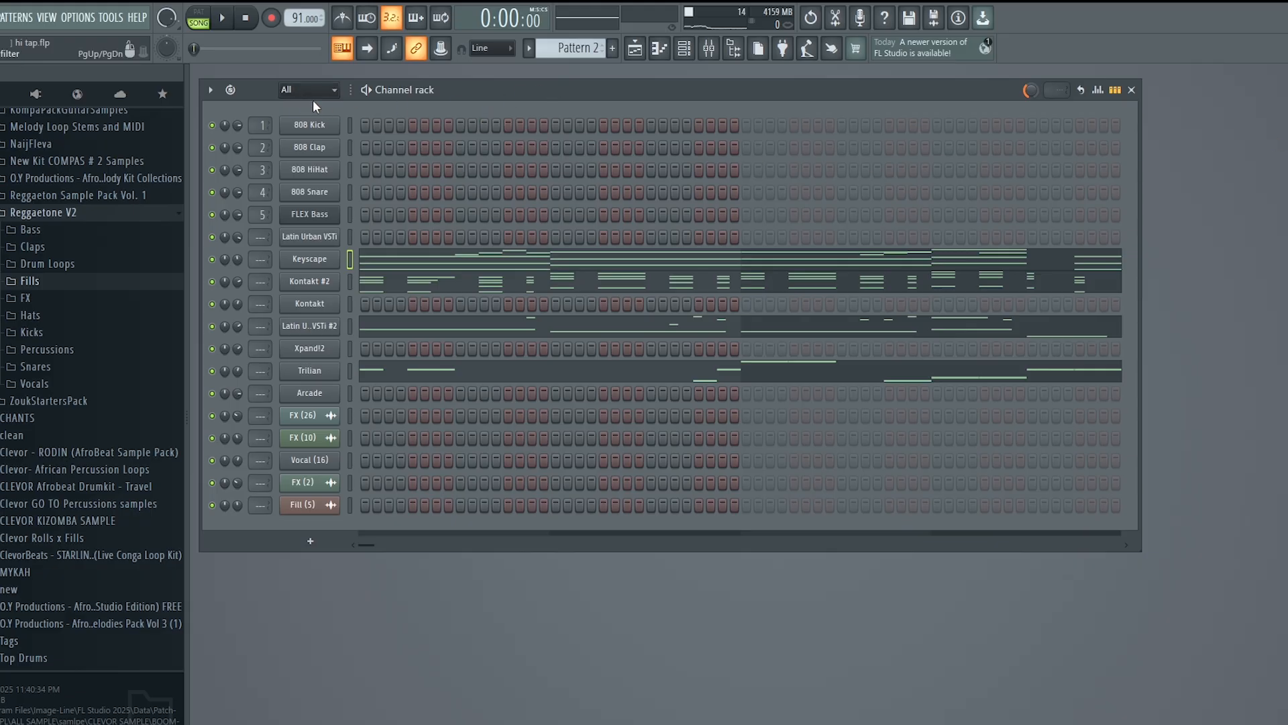
click(336, 126)
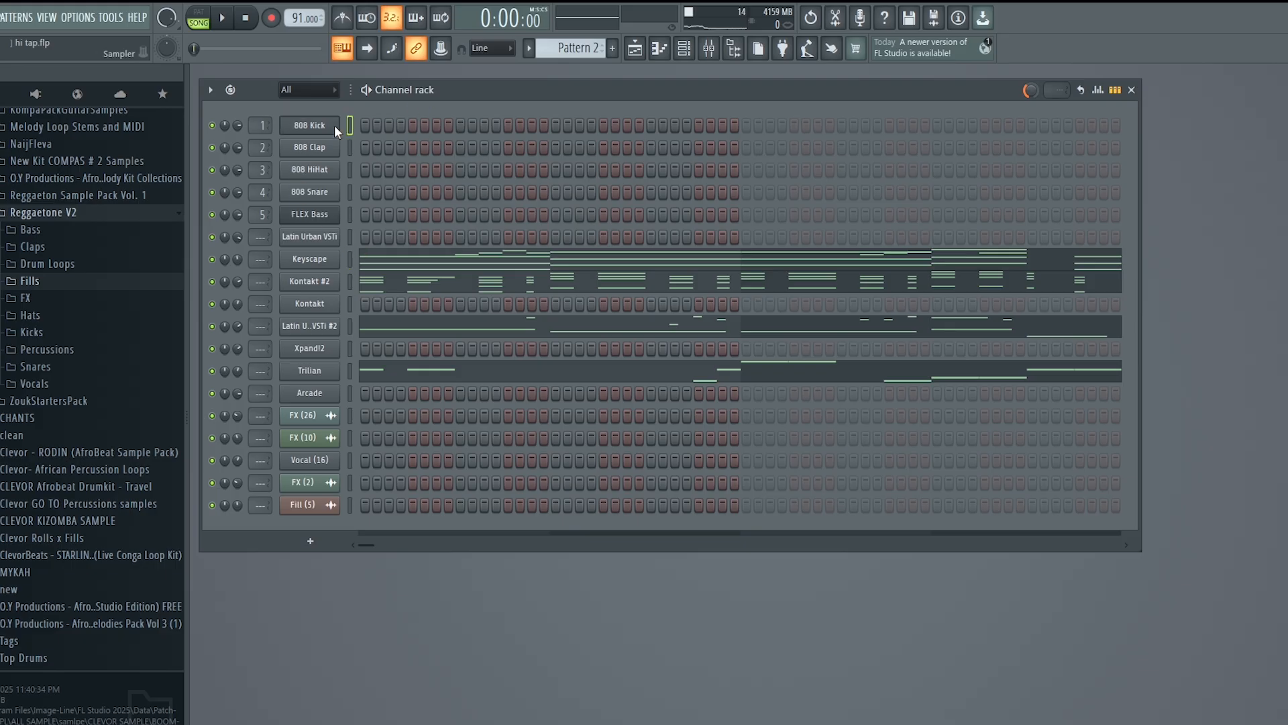
key(alt+Delete)
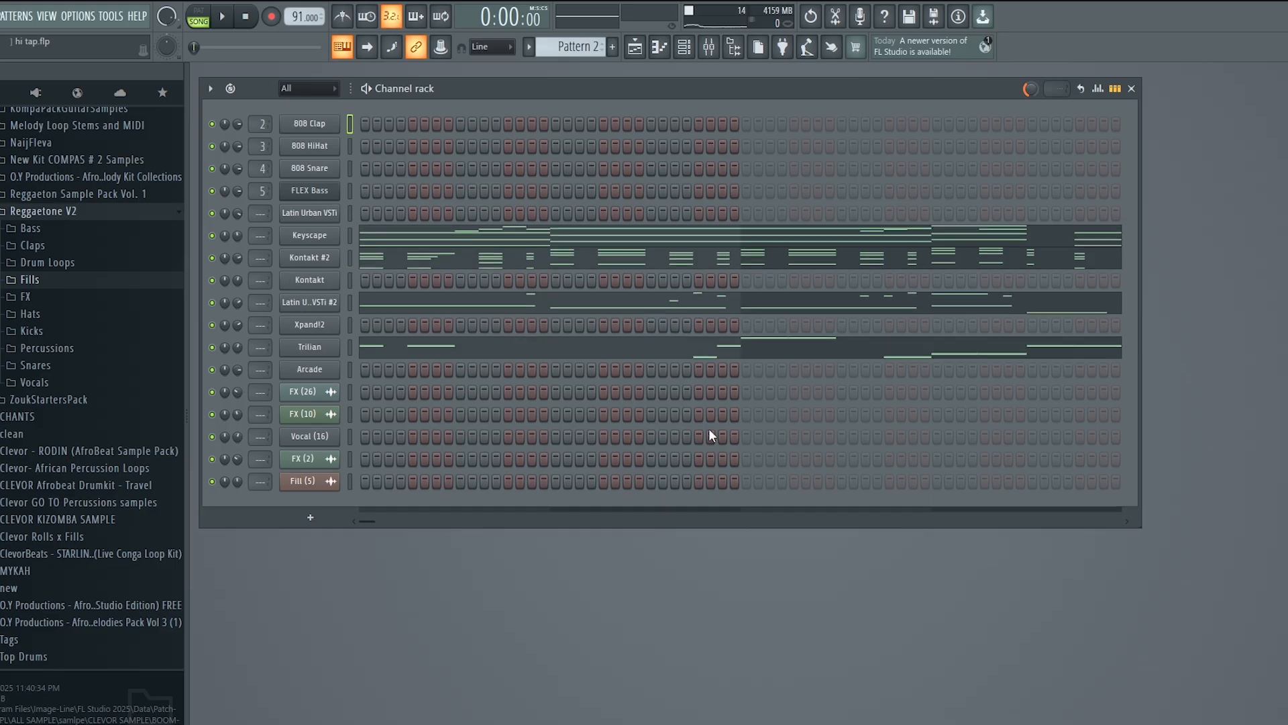
key(alt+Delete)
key(alt+Delete)
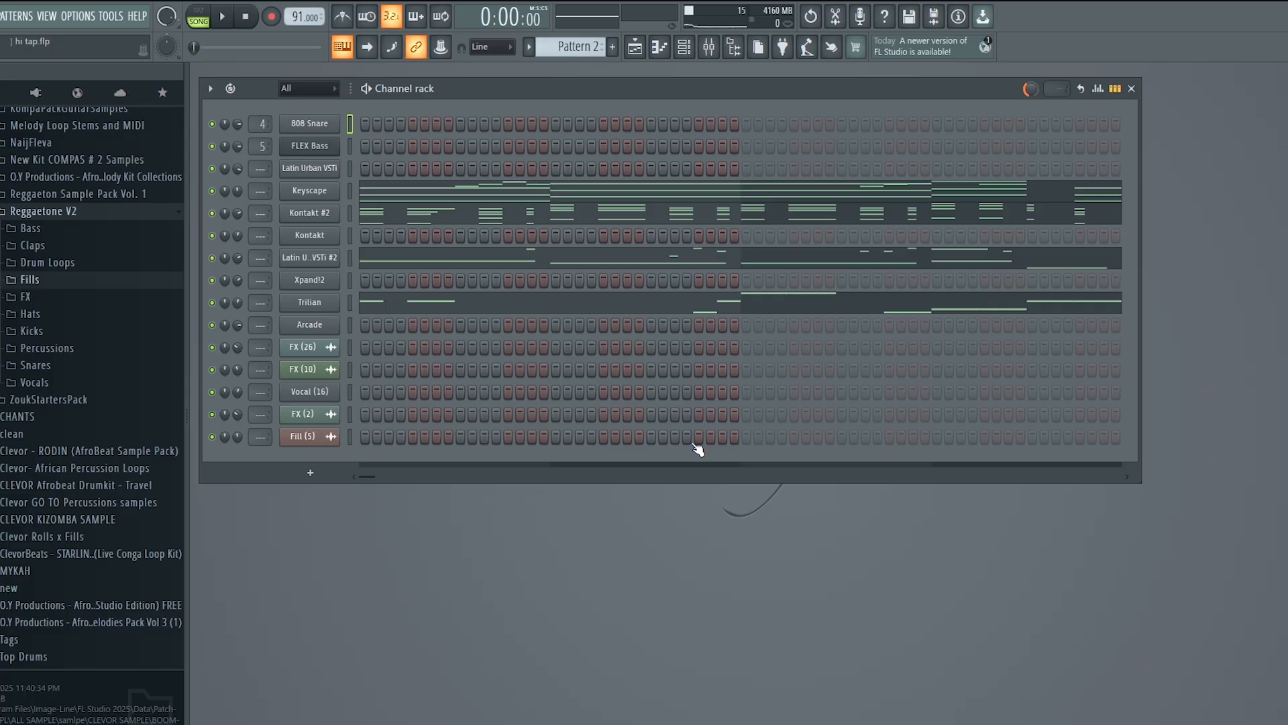
key(alt+Delete)
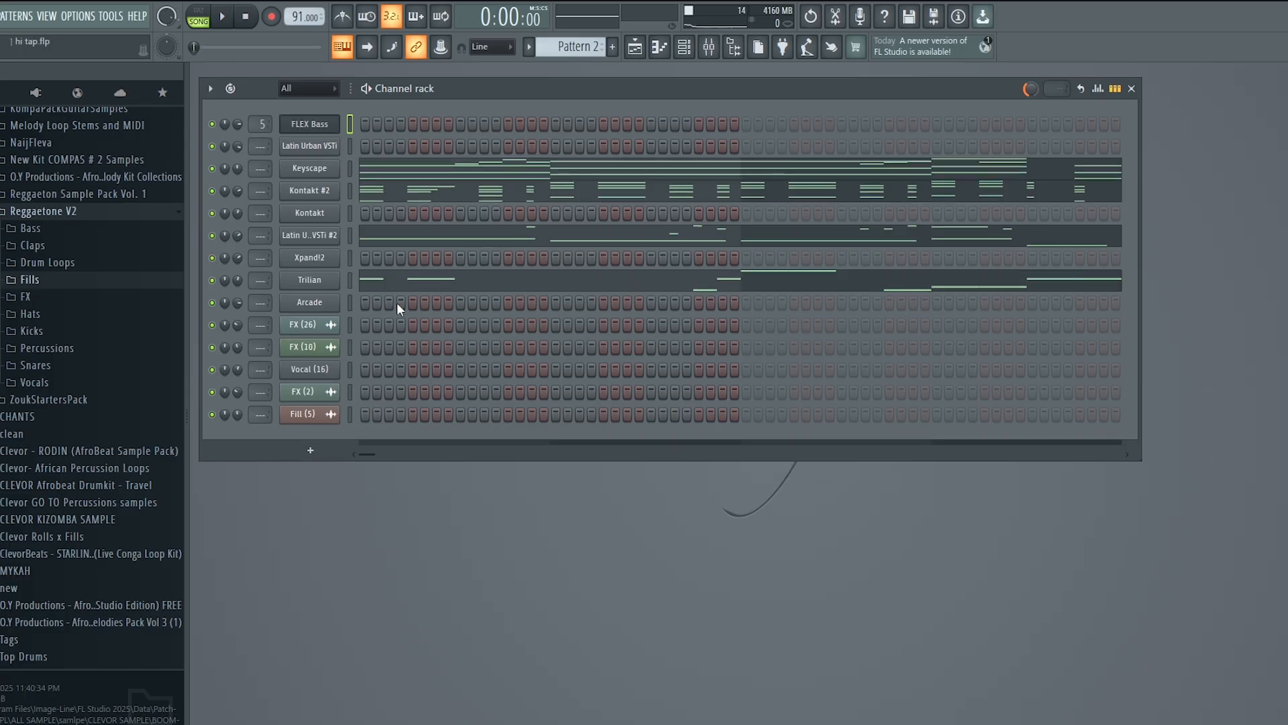
key(alt+Delete)
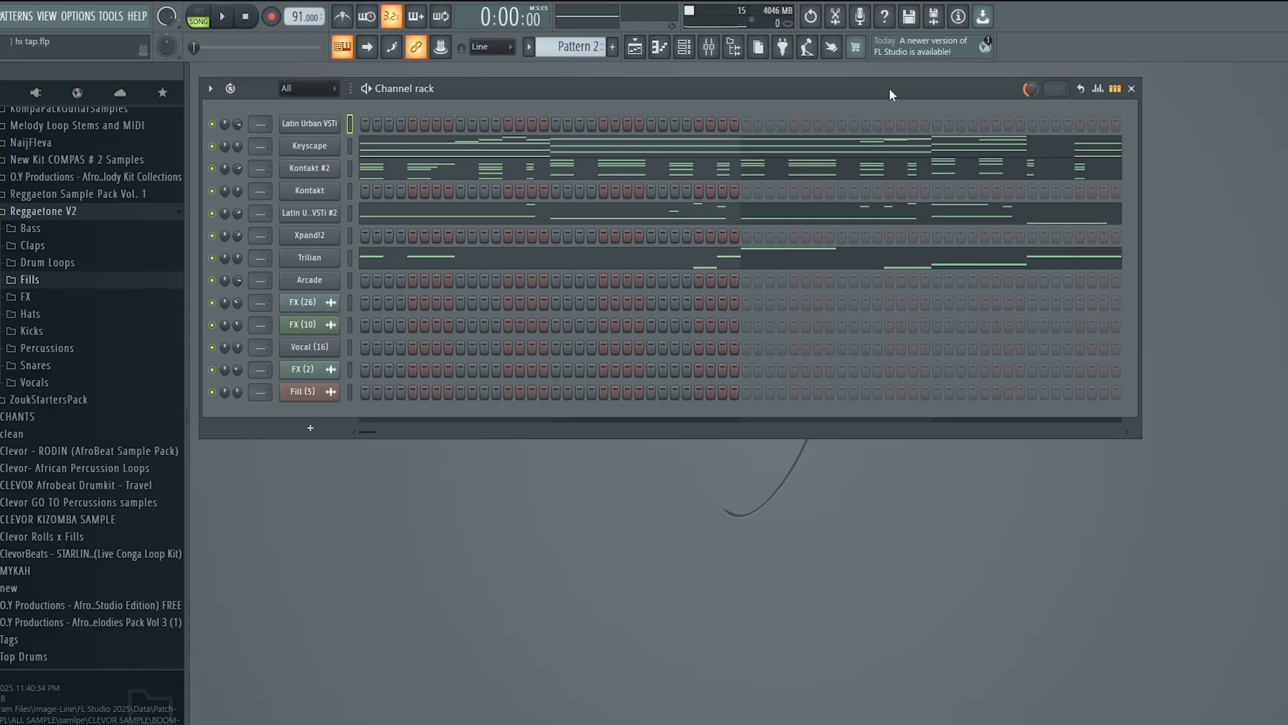
Step: Inspect the Emphasizer effect on the mixer's Master track and return to the channel rack
mouse_move(888, 87)
mouse_down()
mouse_move(924, 156)
mouse_move(892, 83)
mouse_up()
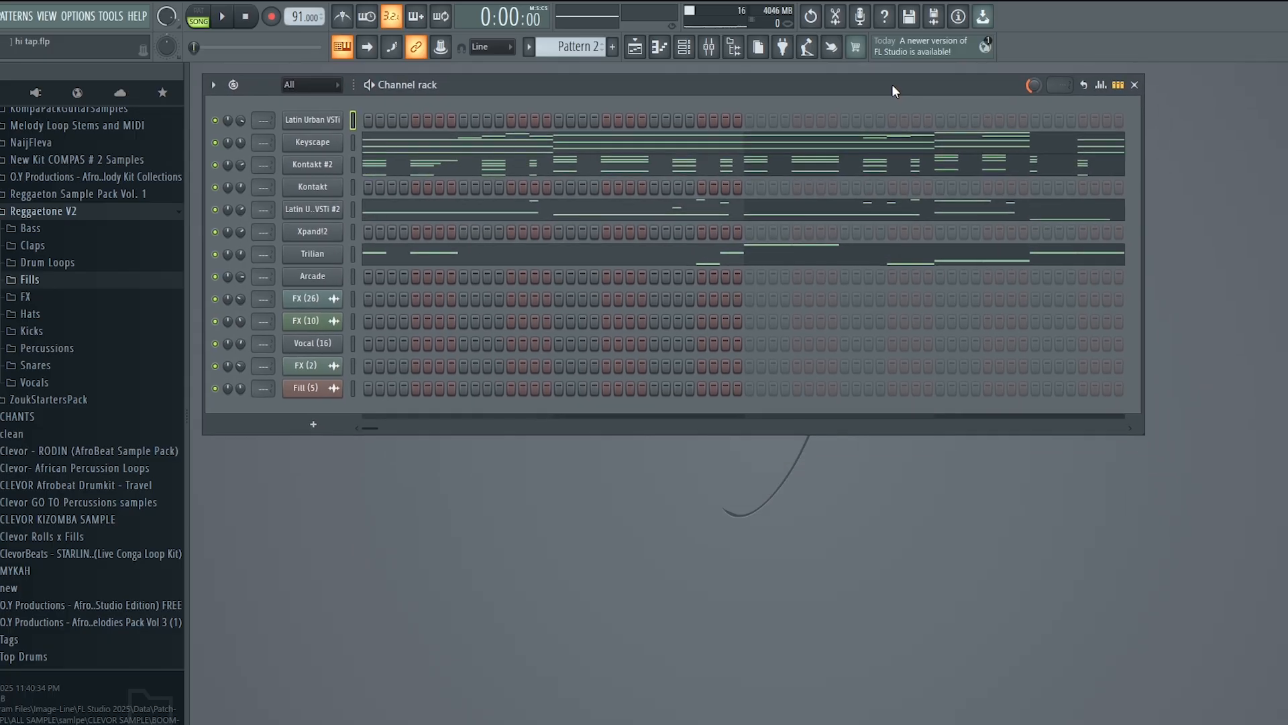
click(645, 45)
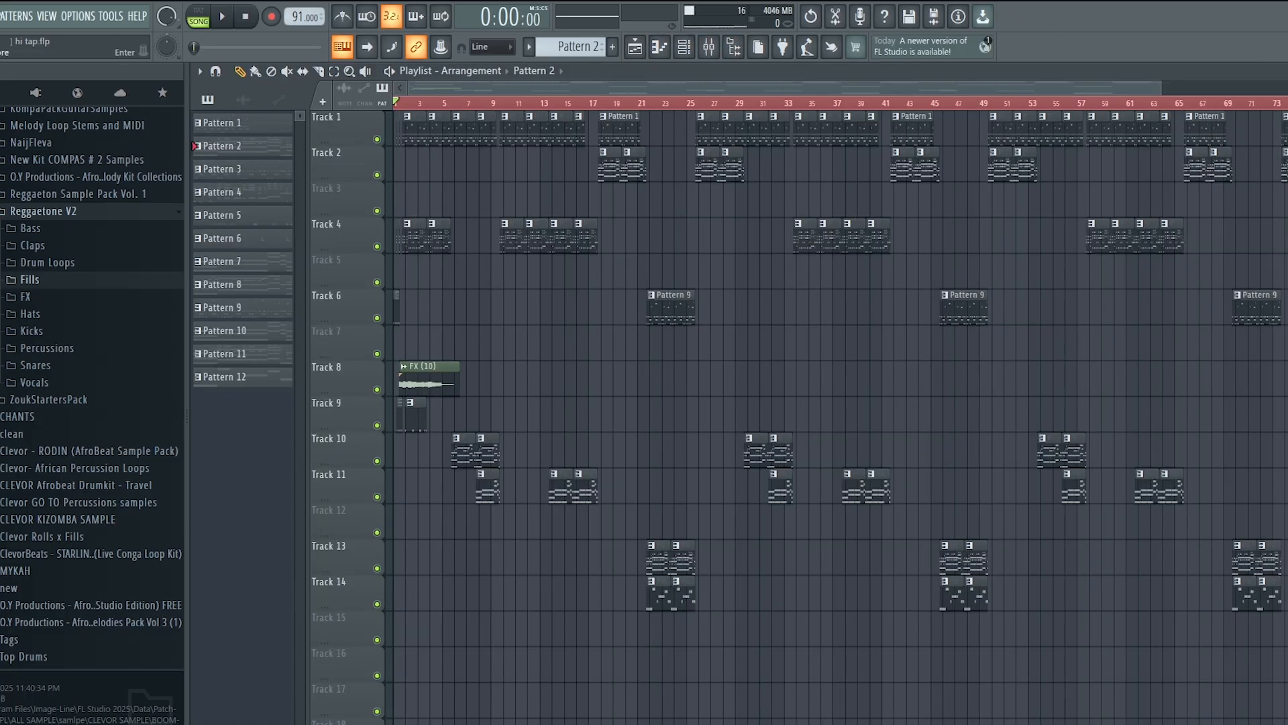
key(Escape)
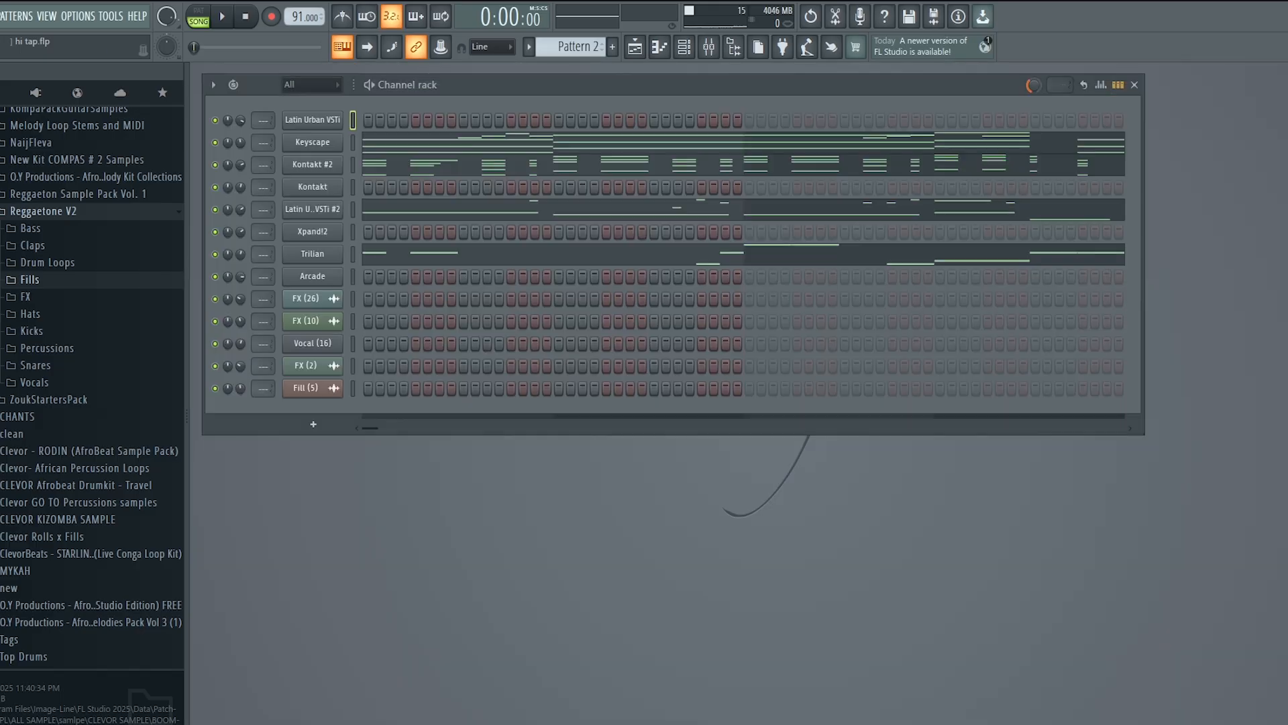
click(709, 51)
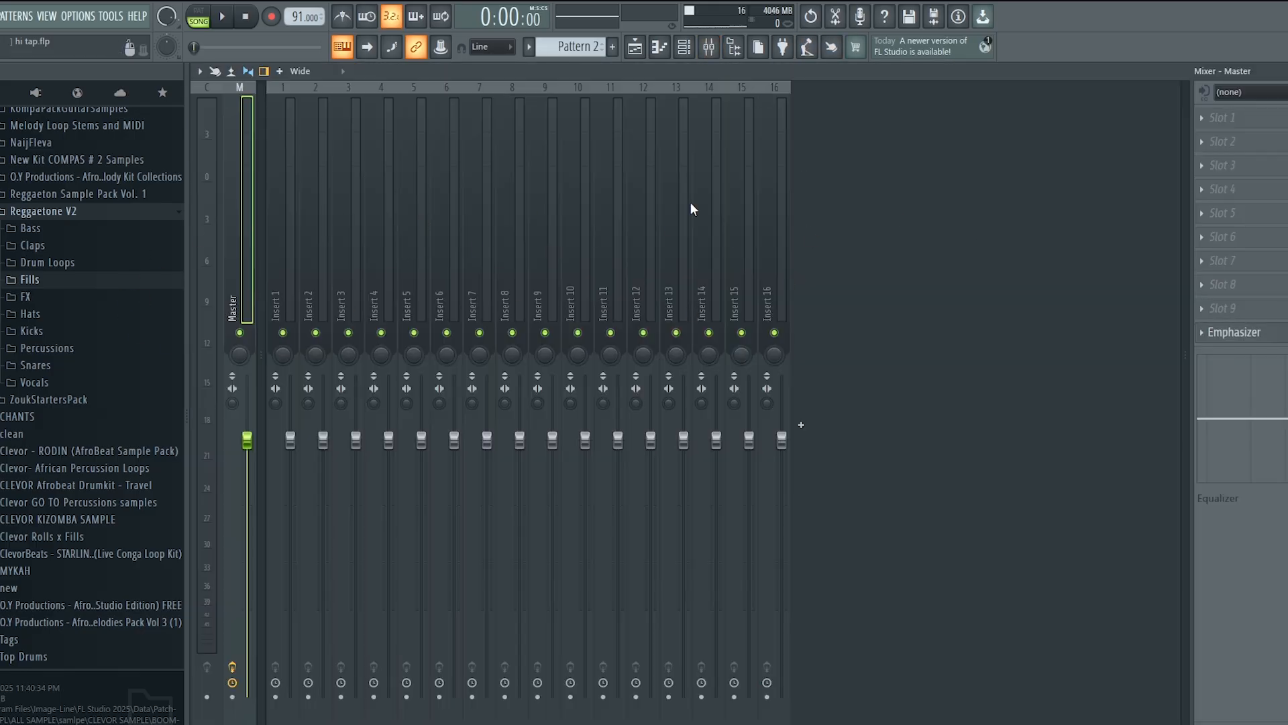
click(1269, 336)
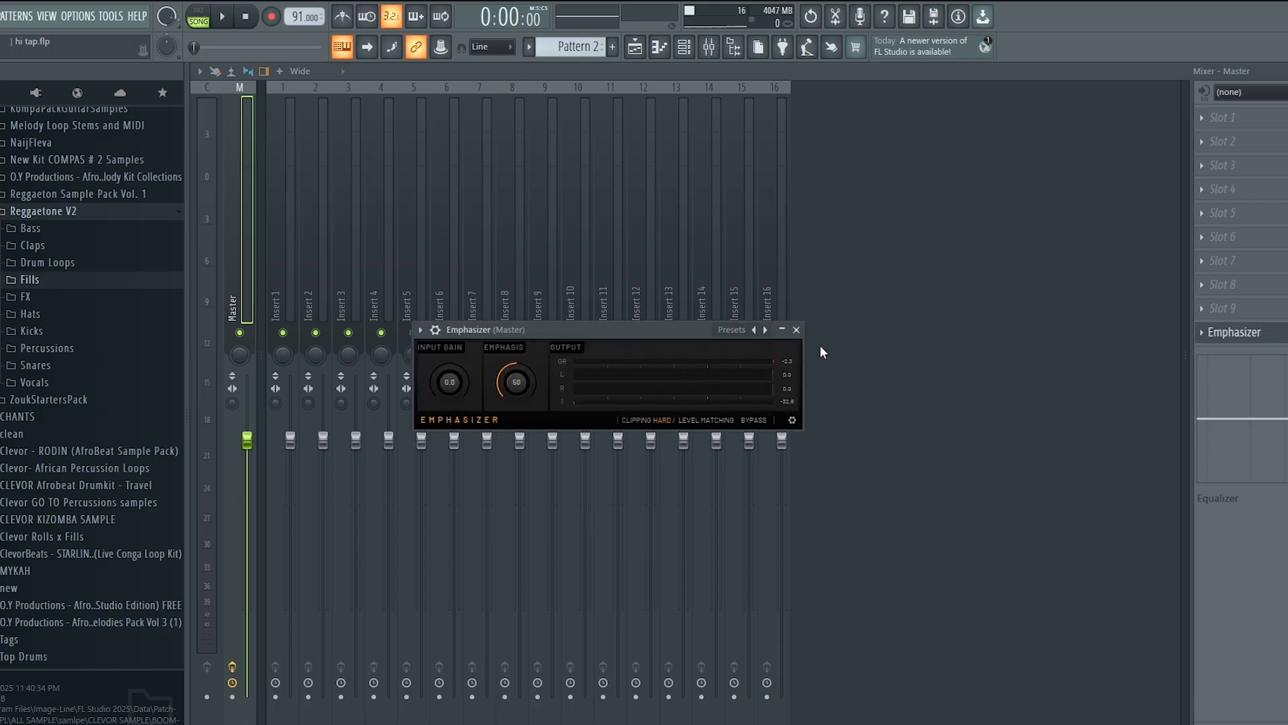
click(797, 330)
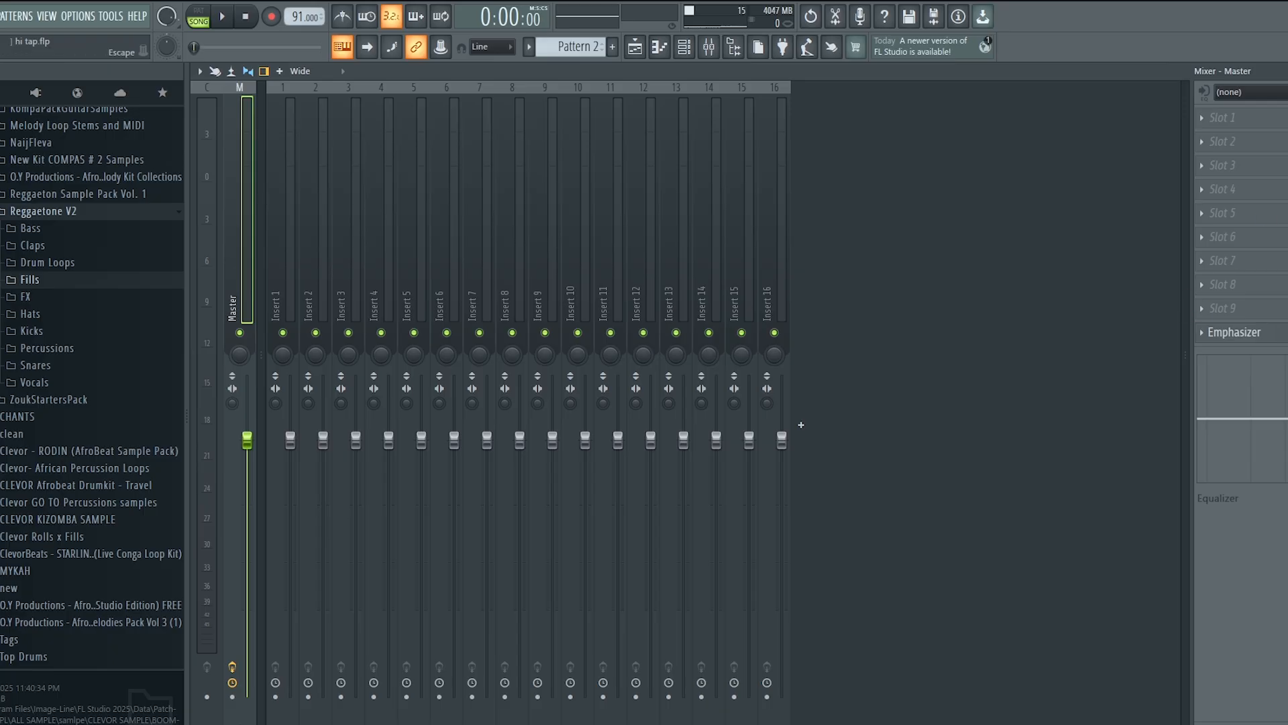
key(Escape)
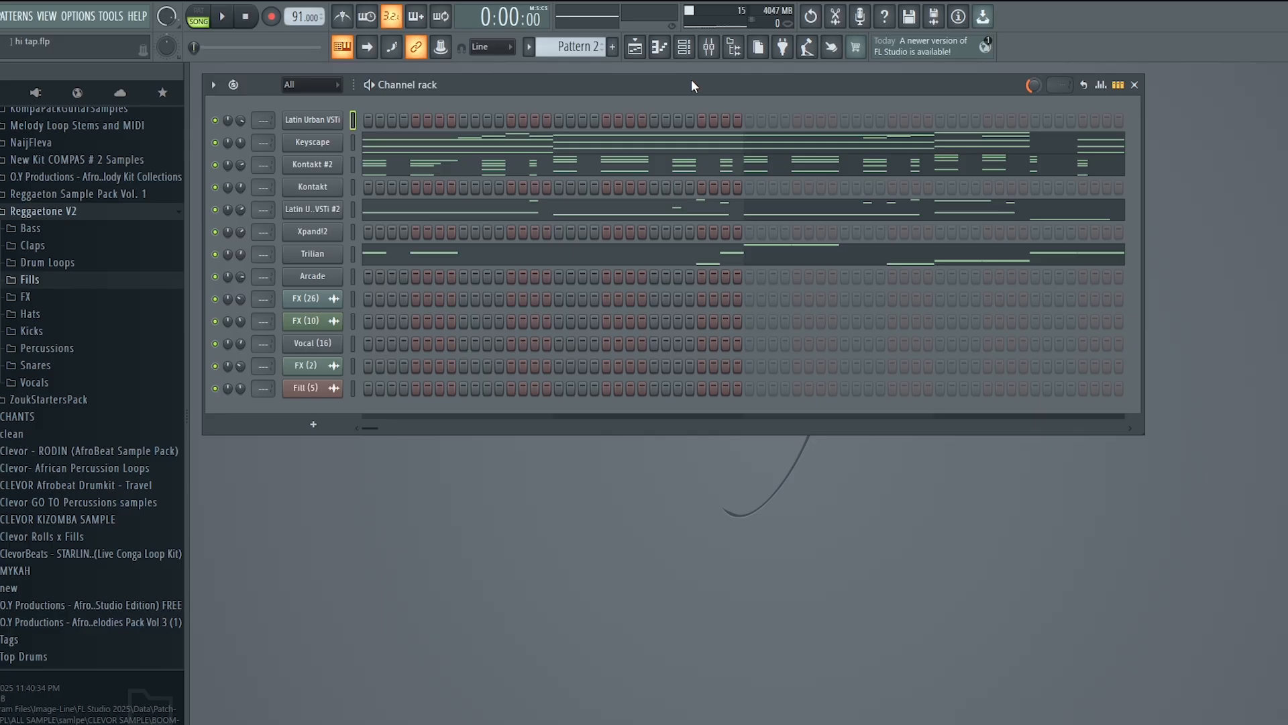
Step: Select Pattern 1, switch playback to pattern mode and open the Latin Urban VSTi instrument
mouse_move(747, 88)
mouse_down()
mouse_move(741, 104)
mouse_move(740, 85)
mouse_up()
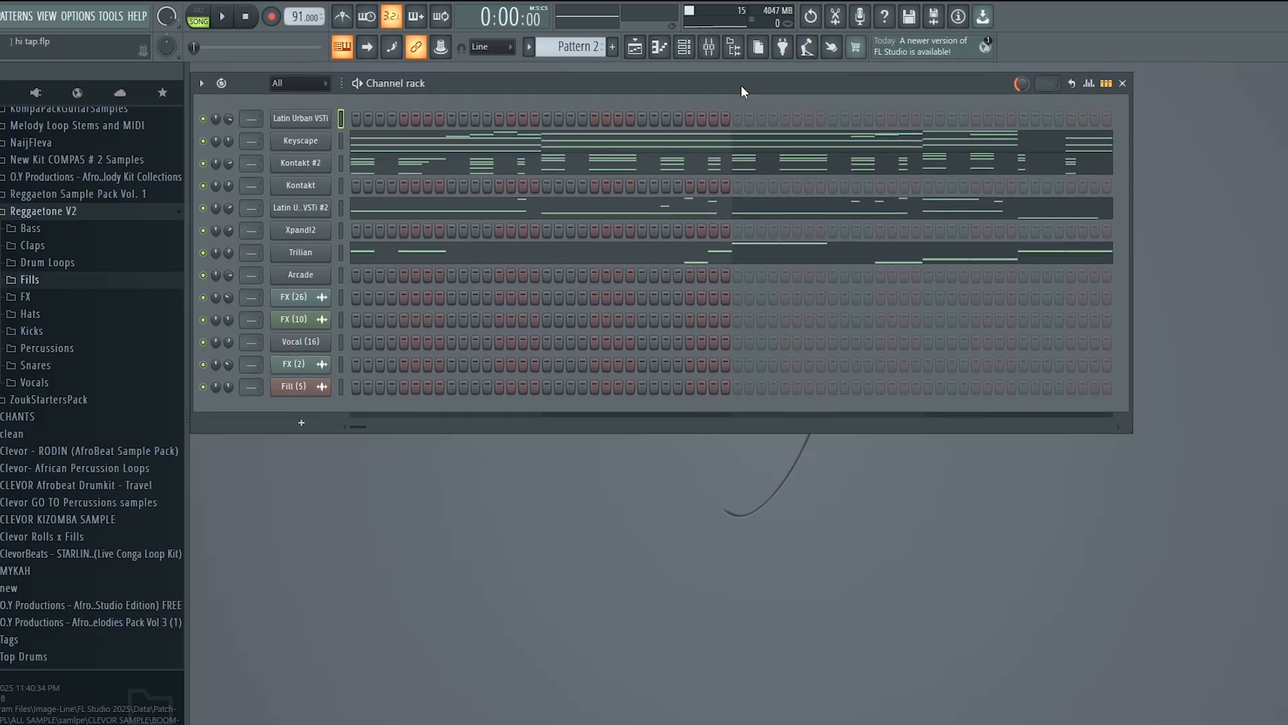
drag(743, 83, 743, 78)
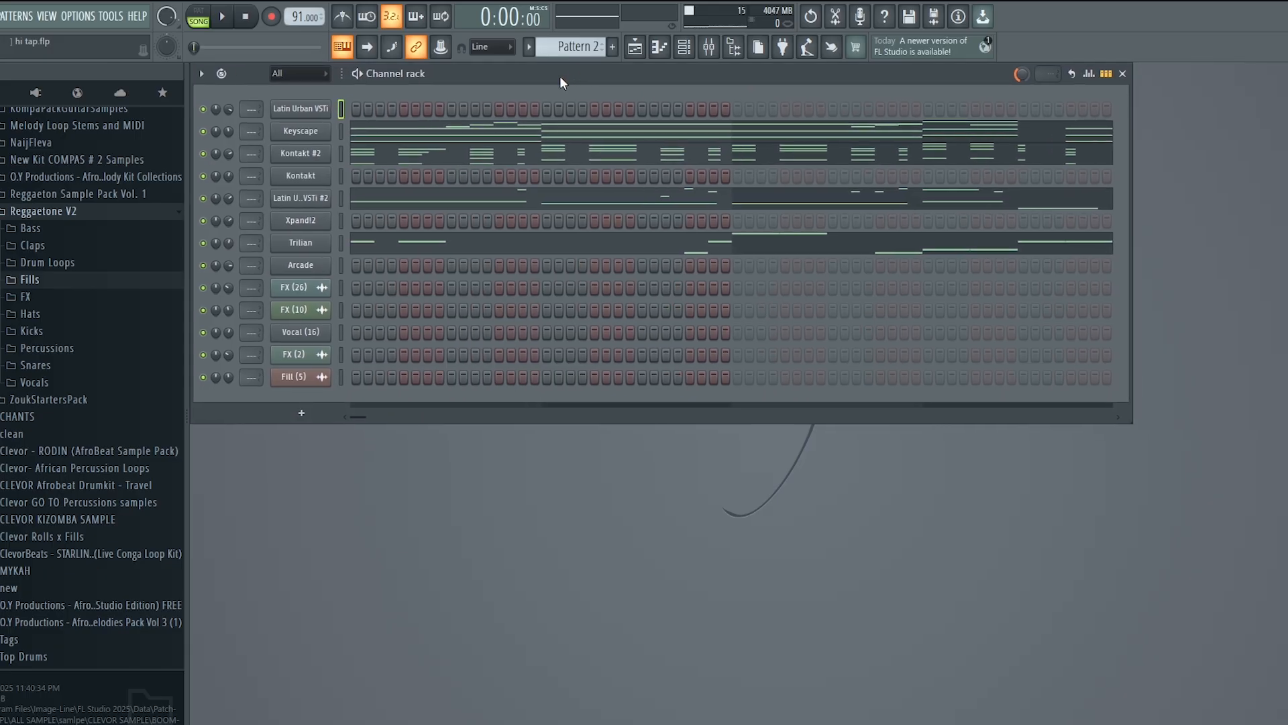
scroll(573, 46, up, 1)
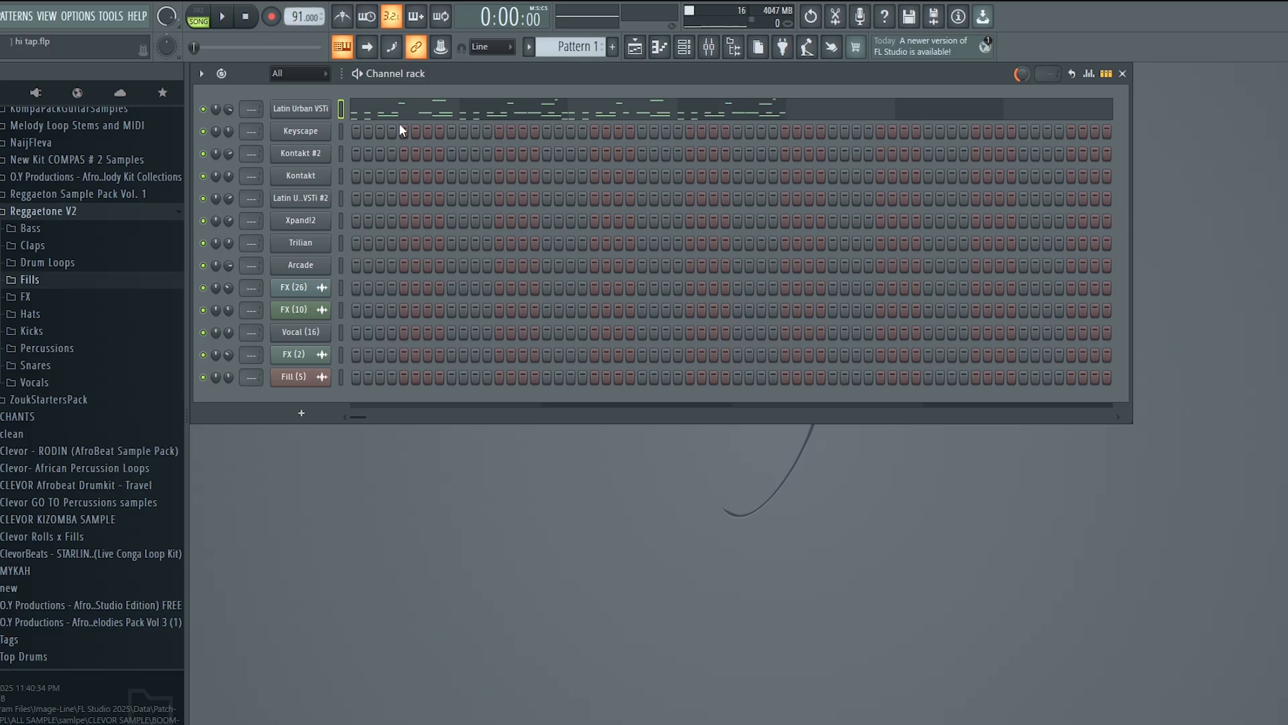
click(197, 20)
click(321, 112)
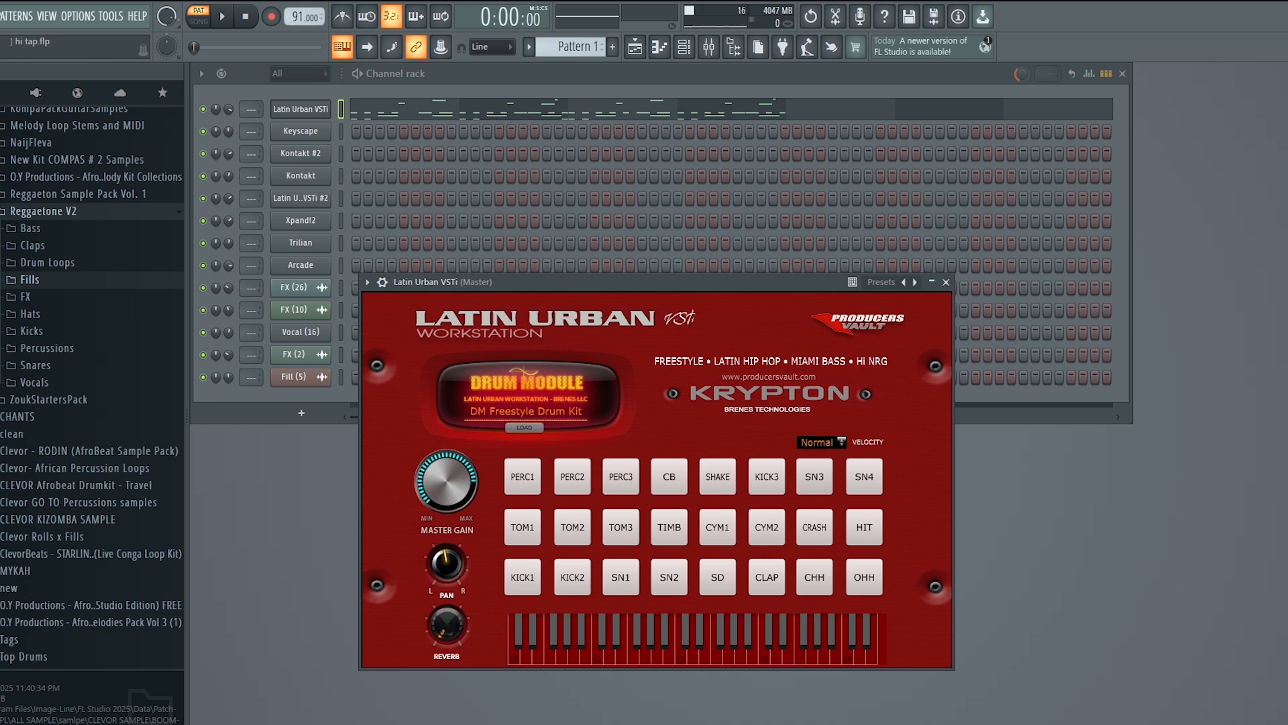
Step: Listen to the Latin Urban VSTi notes of Pattern 1 in the piano roll, and close the piano roll and instrument window
click(731, 109)
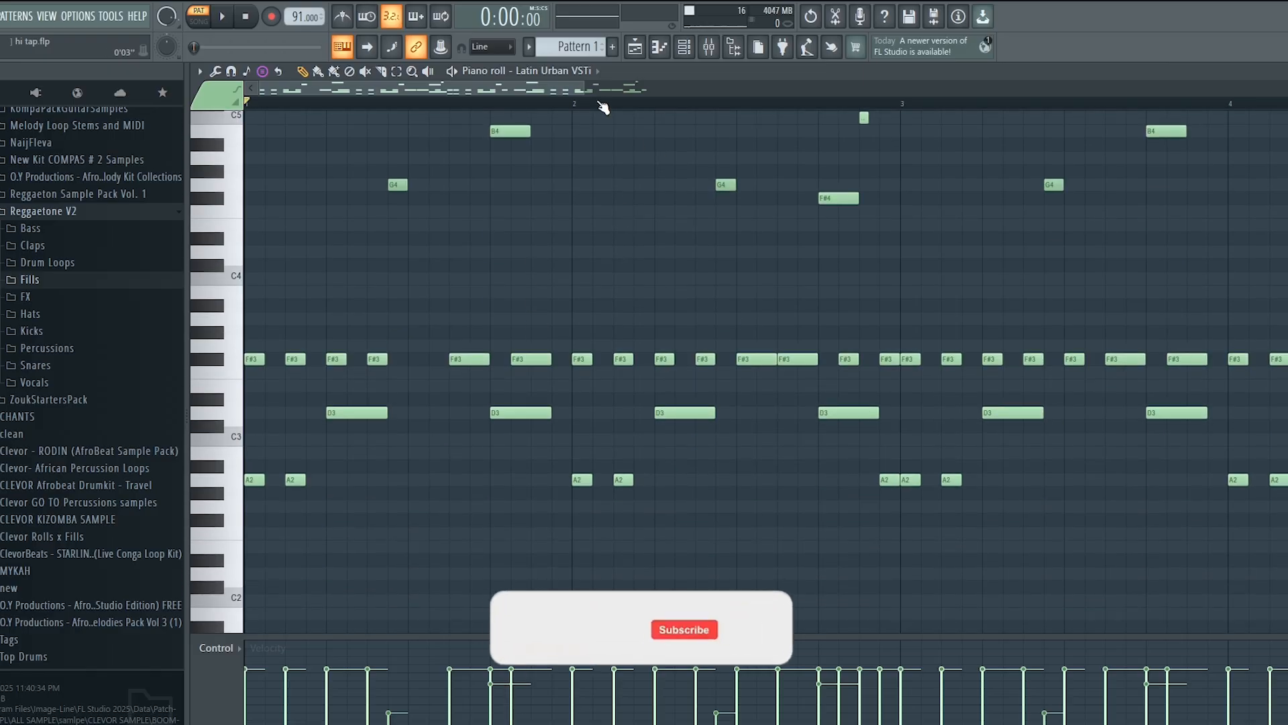
drag(584, 89, 865, 132)
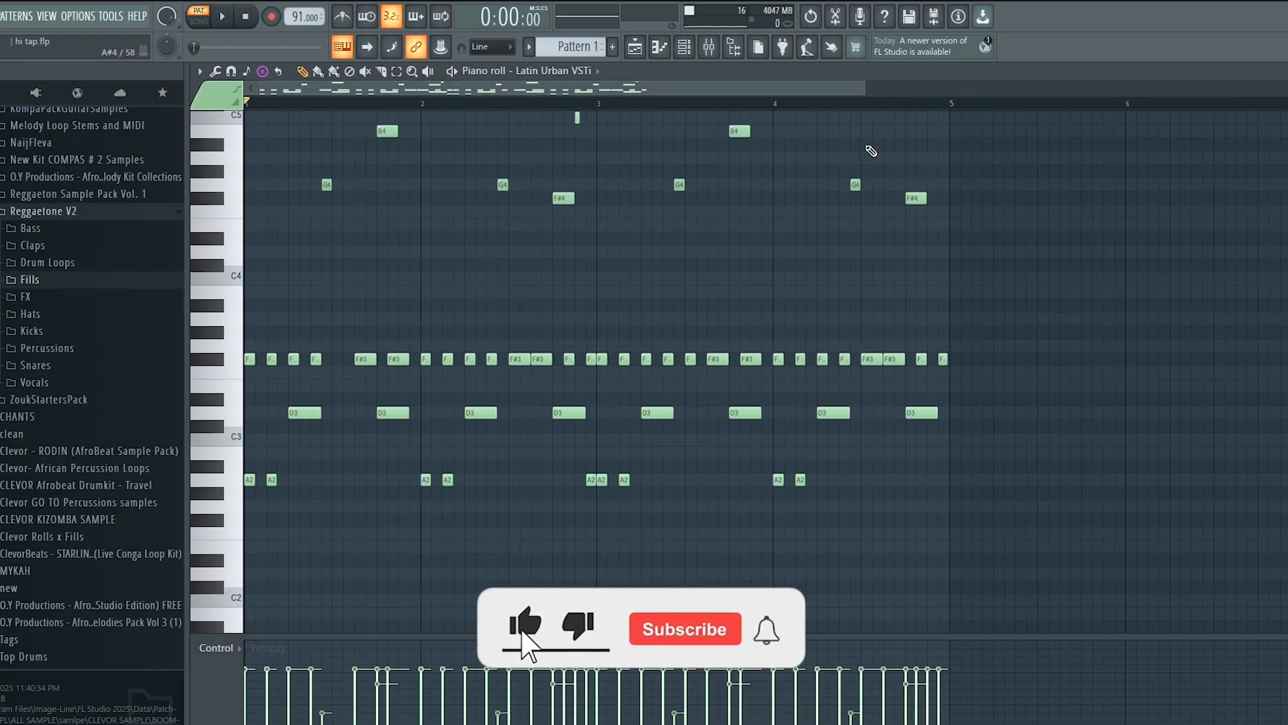
scroll(812, 235, up, 2)
key(space)
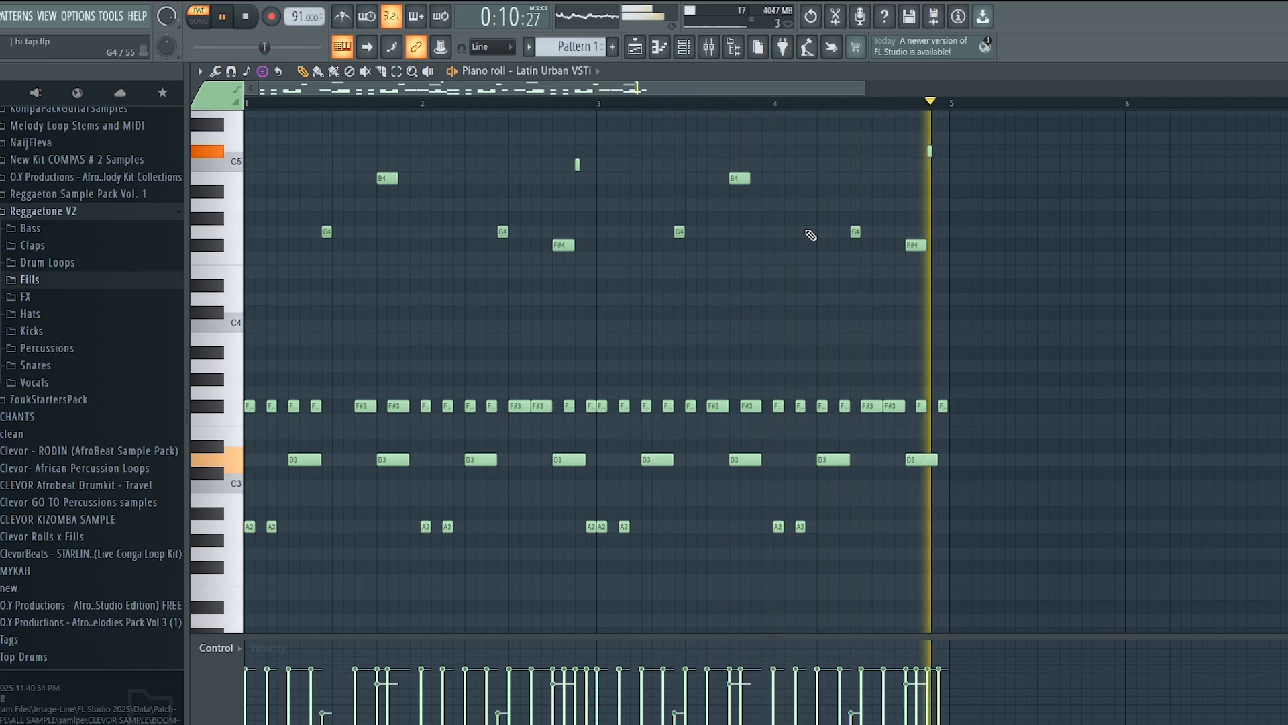
key(space)
key(Escape)
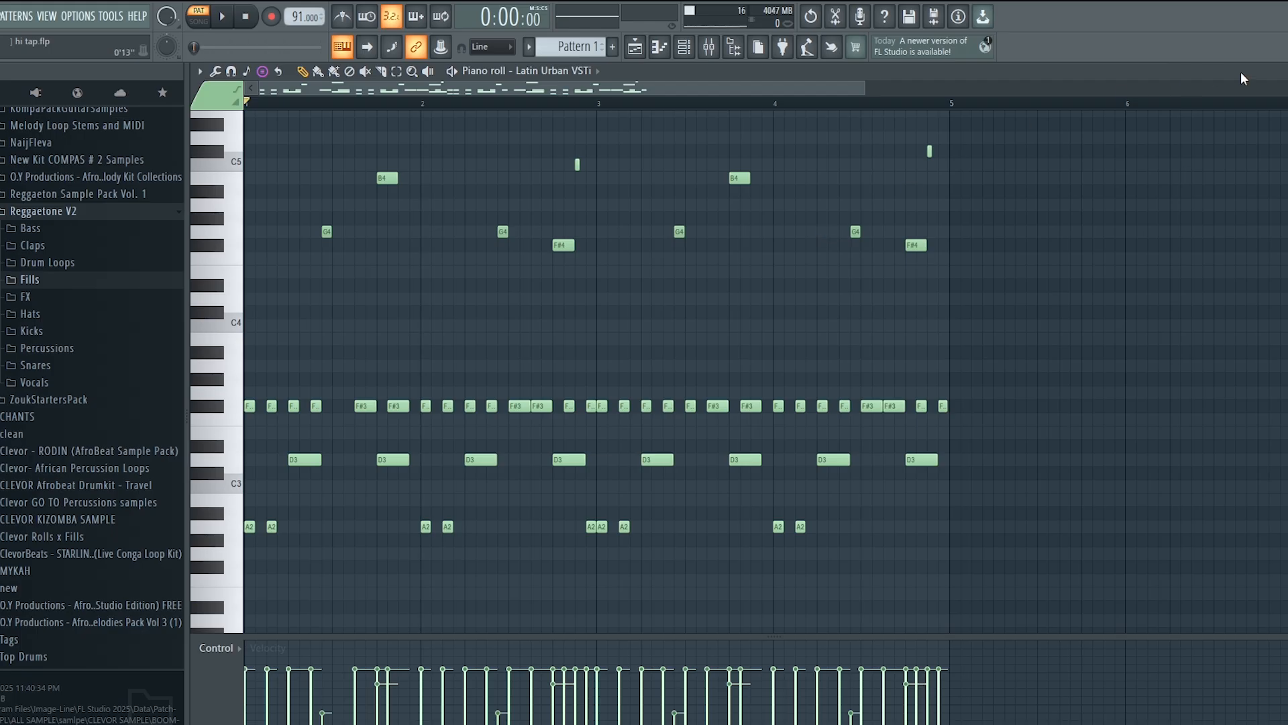
key(Escape)
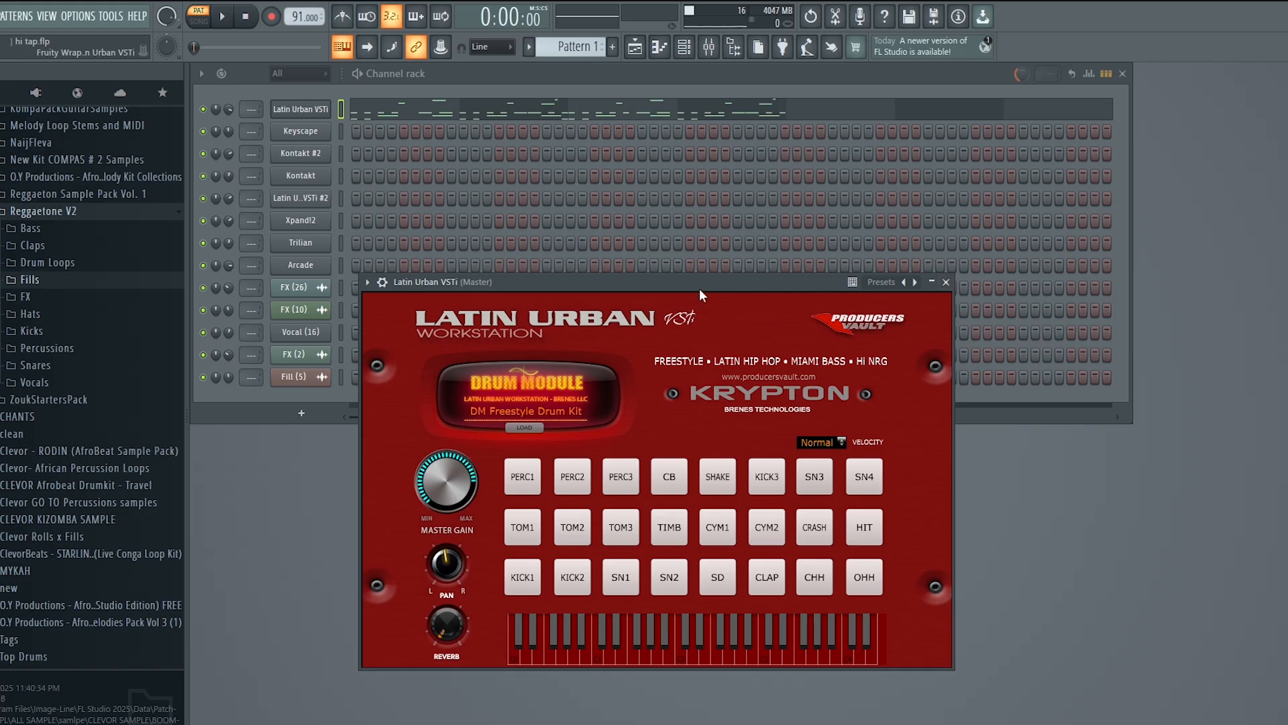
drag(723, 279, 750, 240)
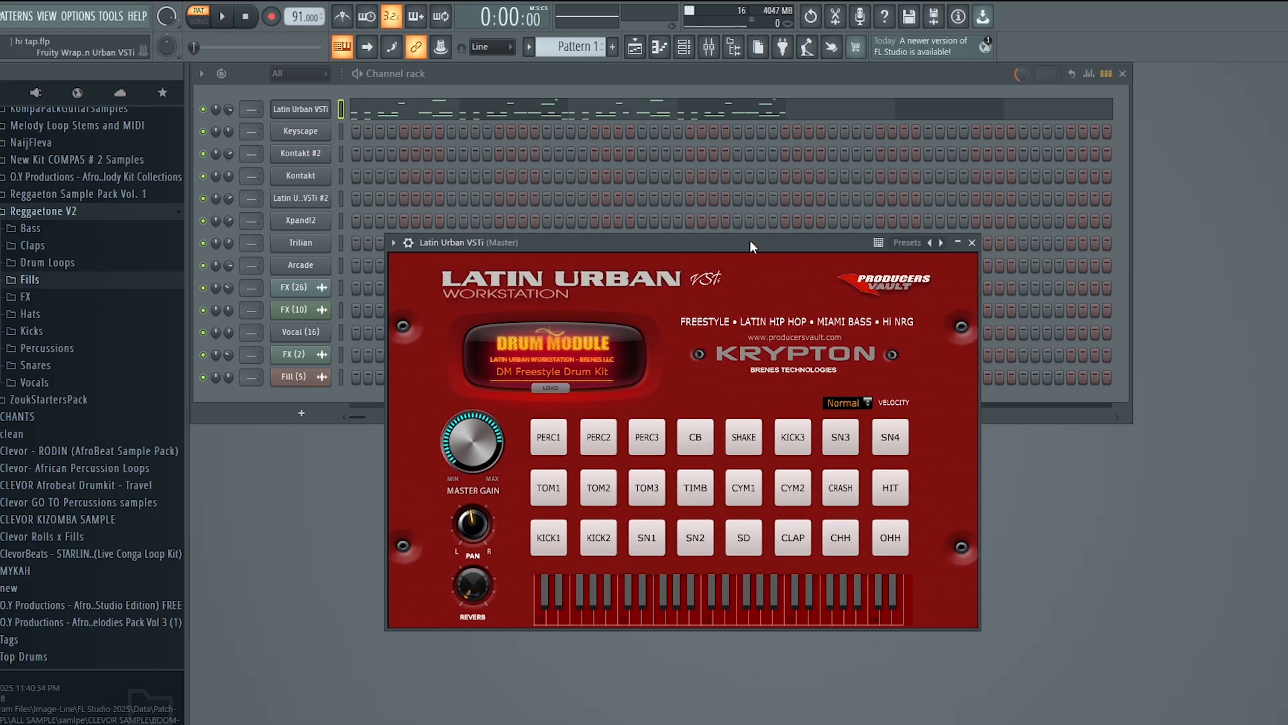
click(973, 242)
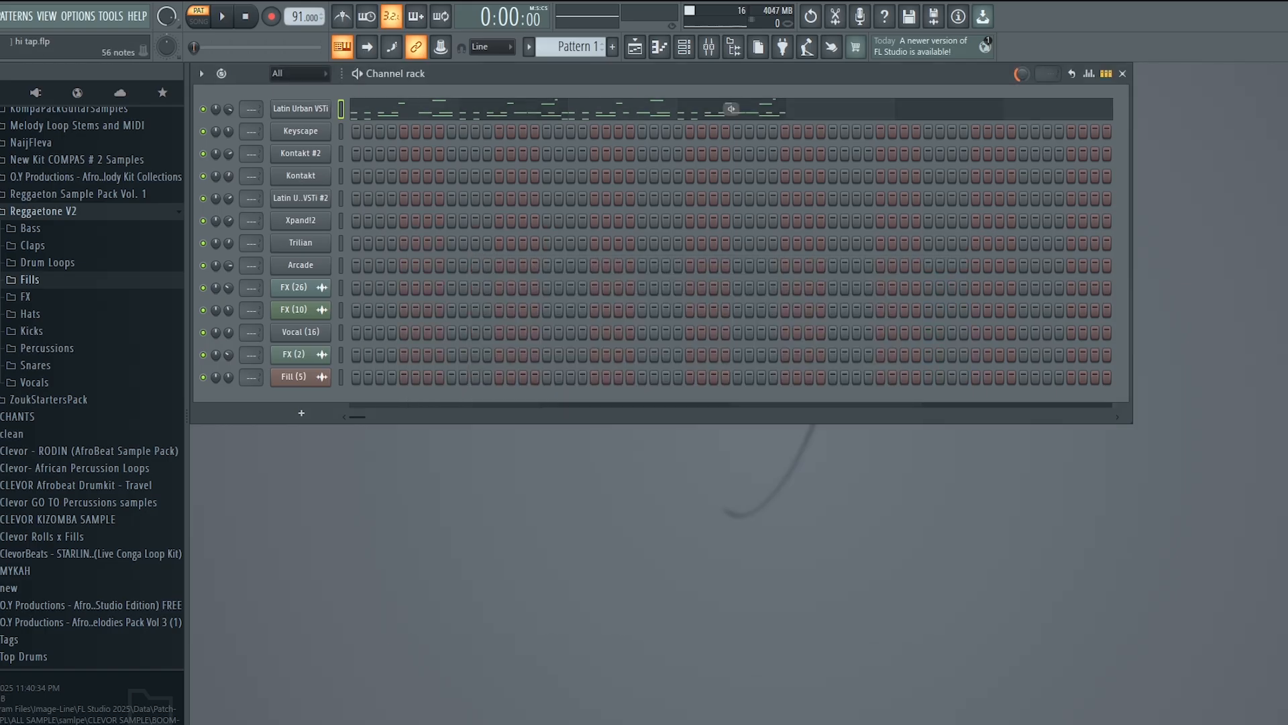
mouse_move(618, 71)
mouse_down()
mouse_move(619, 136)
mouse_move(639, 109)
mouse_move(618, 77)
mouse_up()
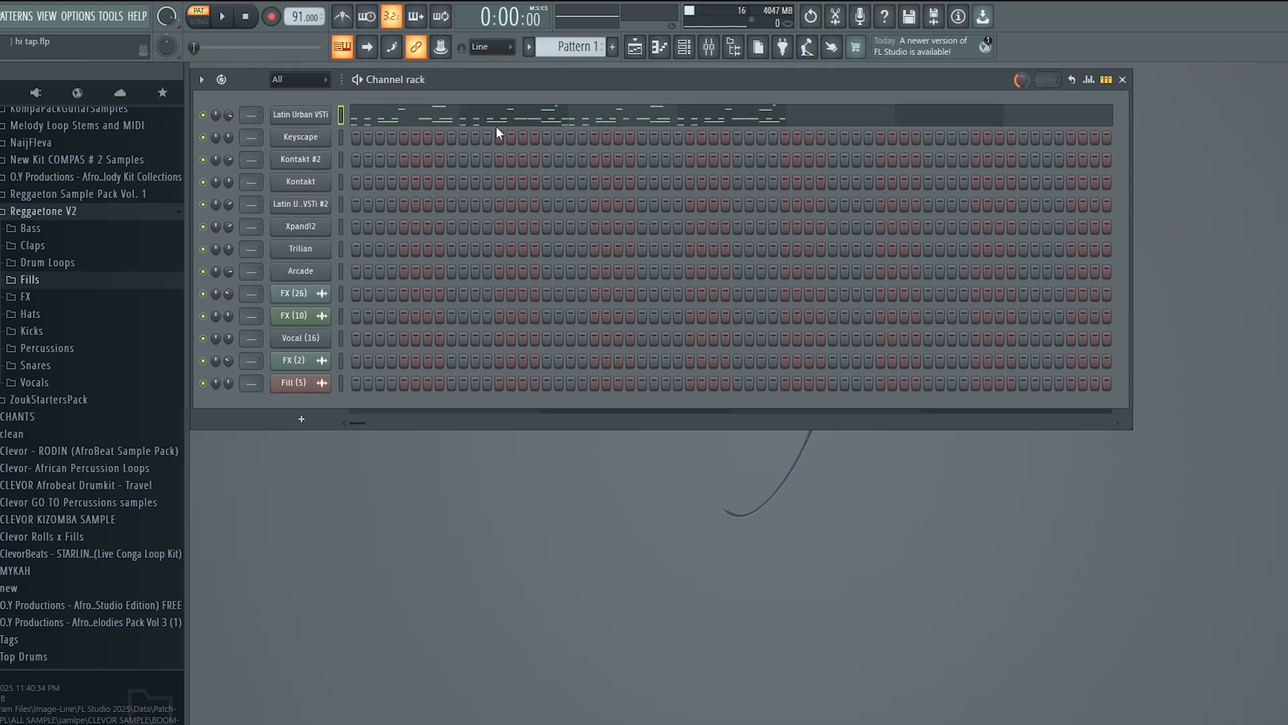
Step: Select Pattern 2 and view the preset loaded in Latin Urban VSTi #2, closing its window when done
drag(594, 45, 594, 38)
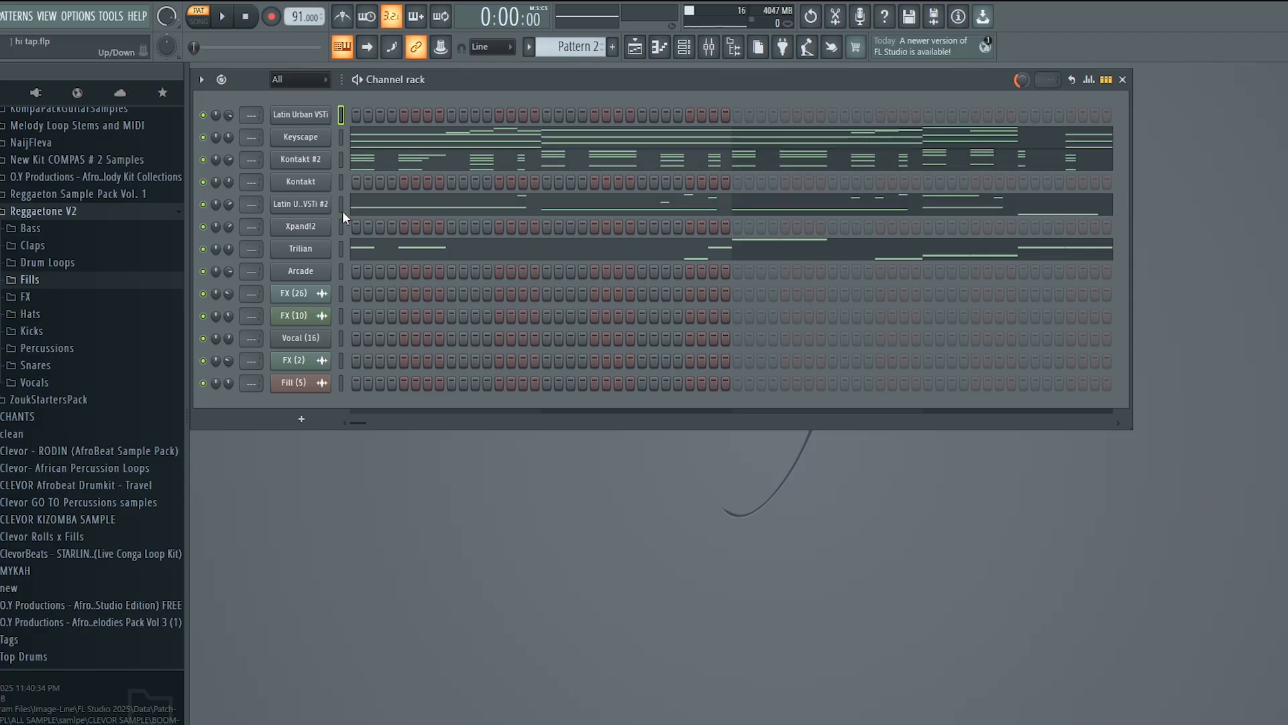
click(315, 205)
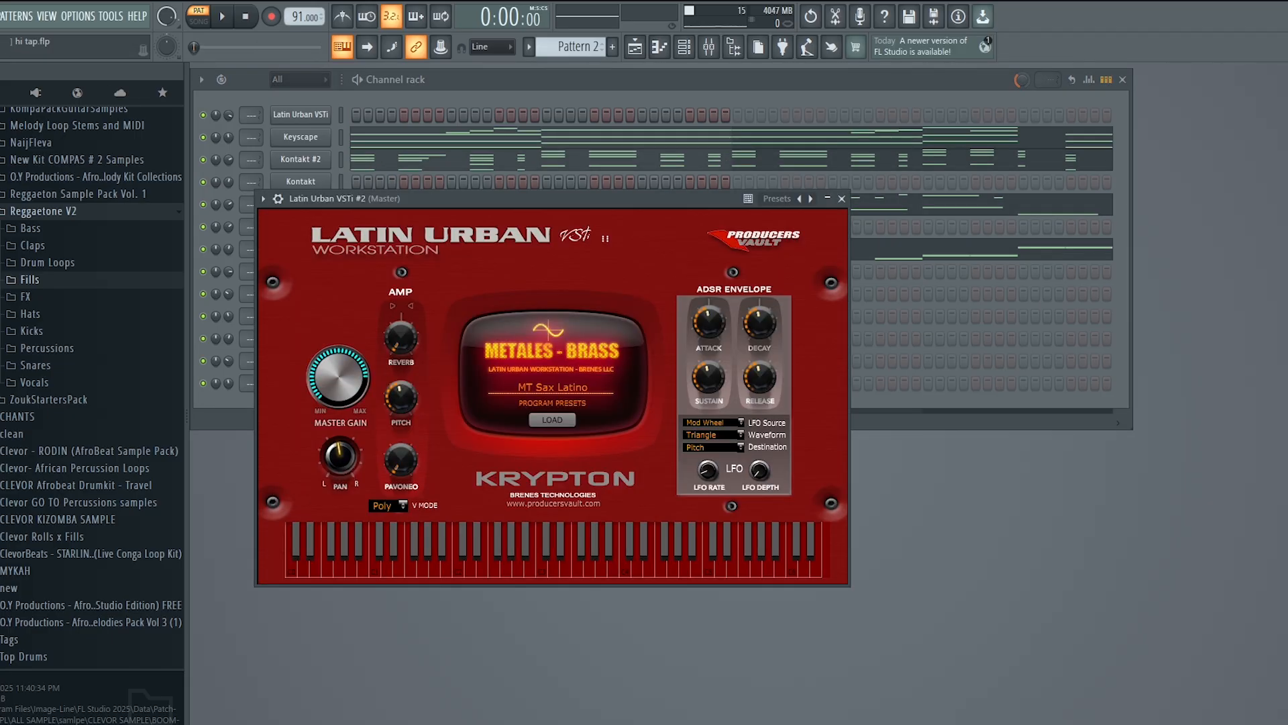
click(841, 198)
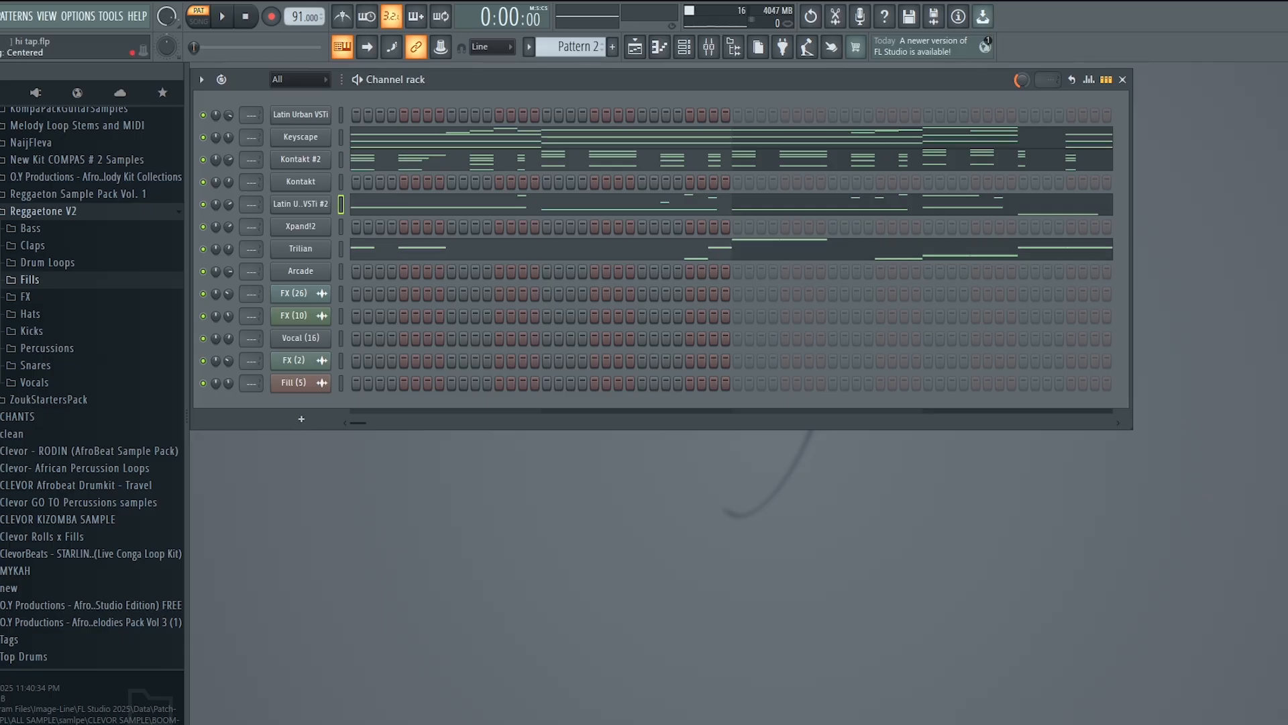
Step: Solo the Keyscape channel in Pattern 2 and view its notes in the piano roll
right_click(204, 138)
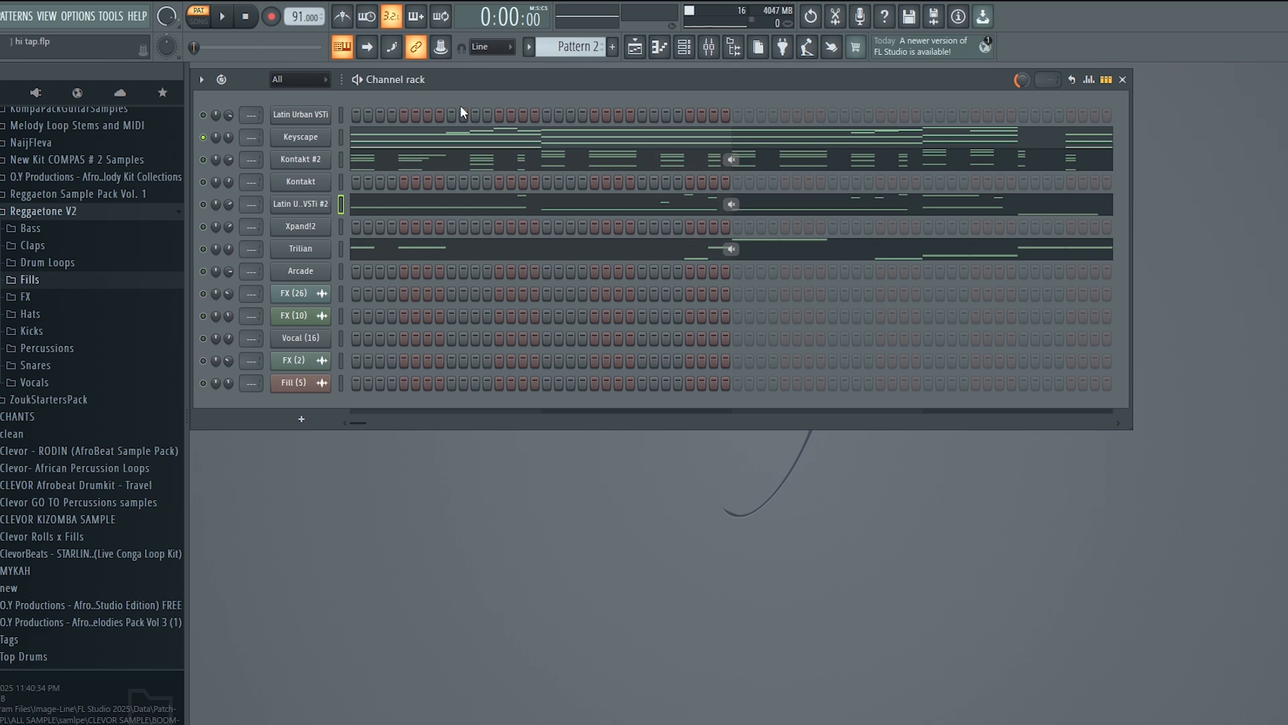
click(496, 142)
scroll(891, 195, up, 3)
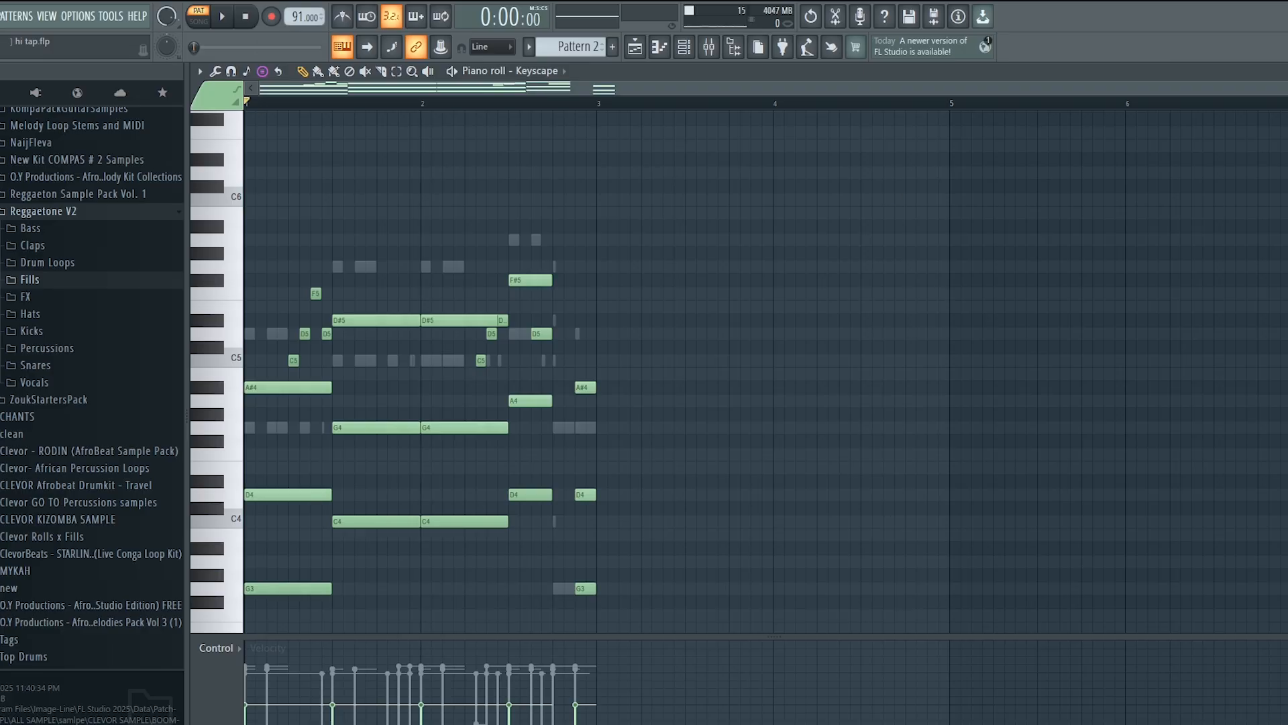
scroll(868, 133, up, 3)
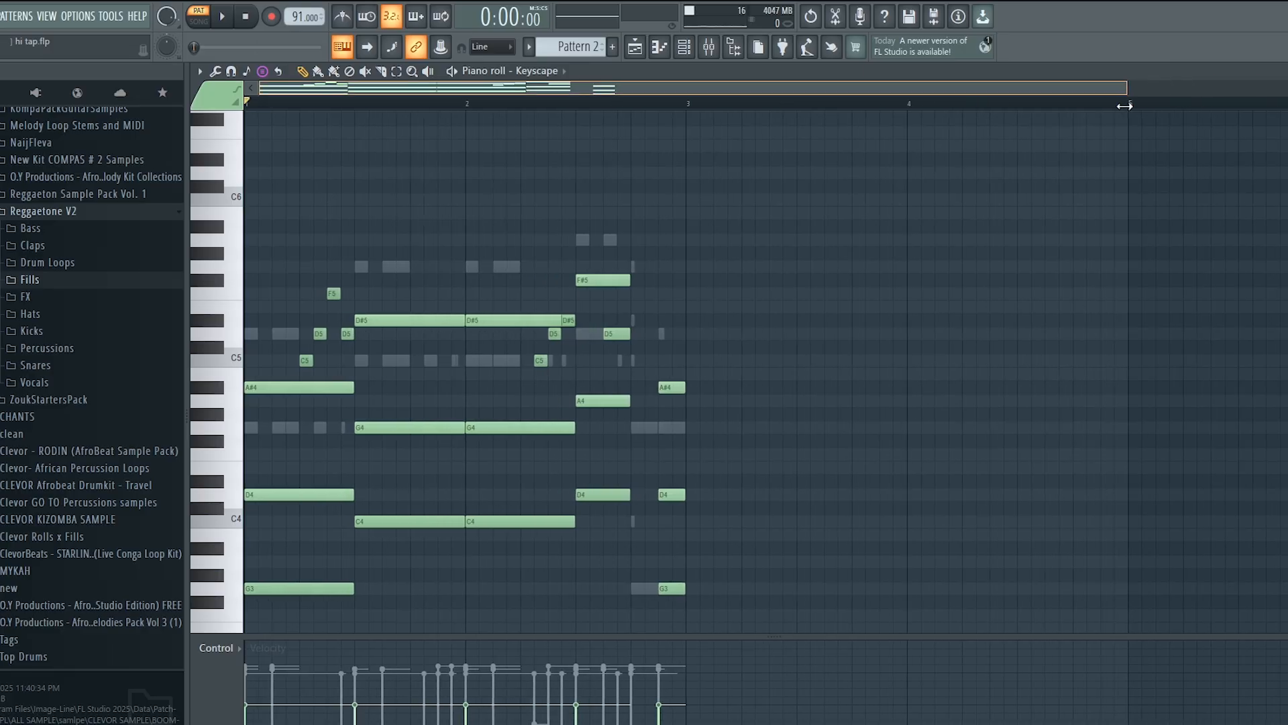
scroll(869, 133, down, 2)
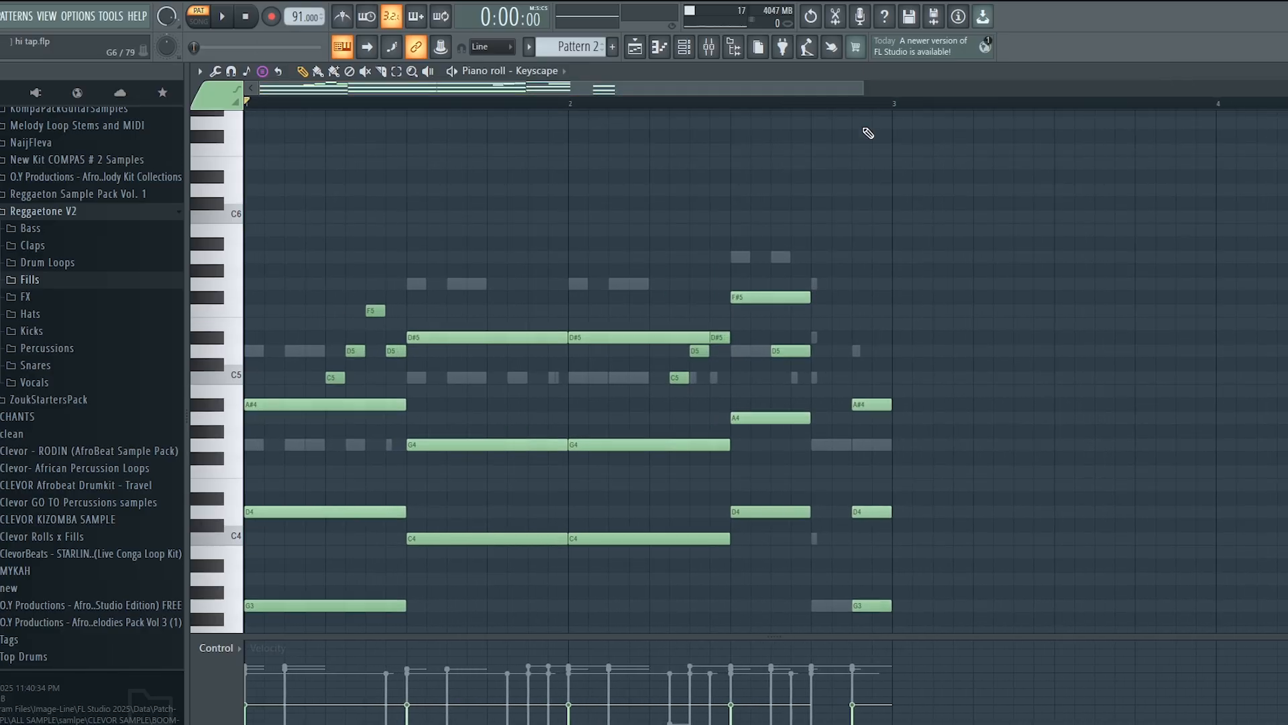
Step: Audition the G3 key, listen to the Keyscape notes of Pattern 2 and close the piano roll
click(233, 570)
click(233, 570)
click(232, 570)
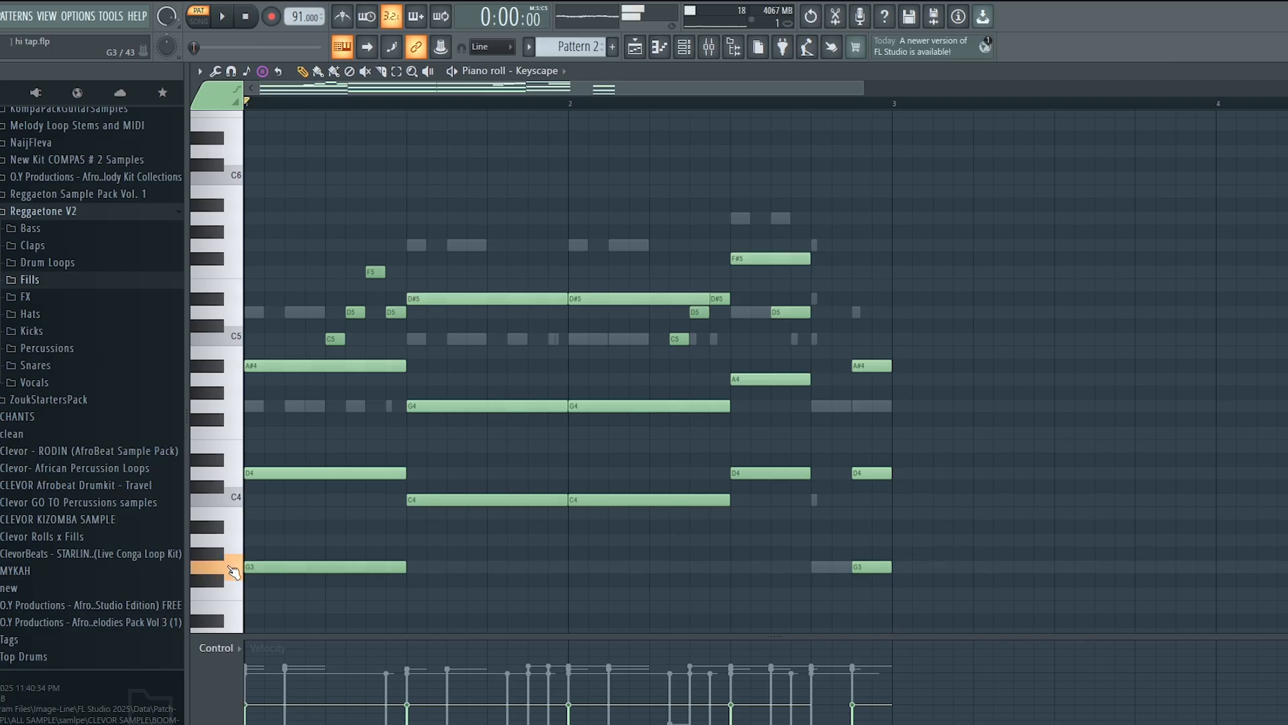
scroll(780, 369, down, 5)
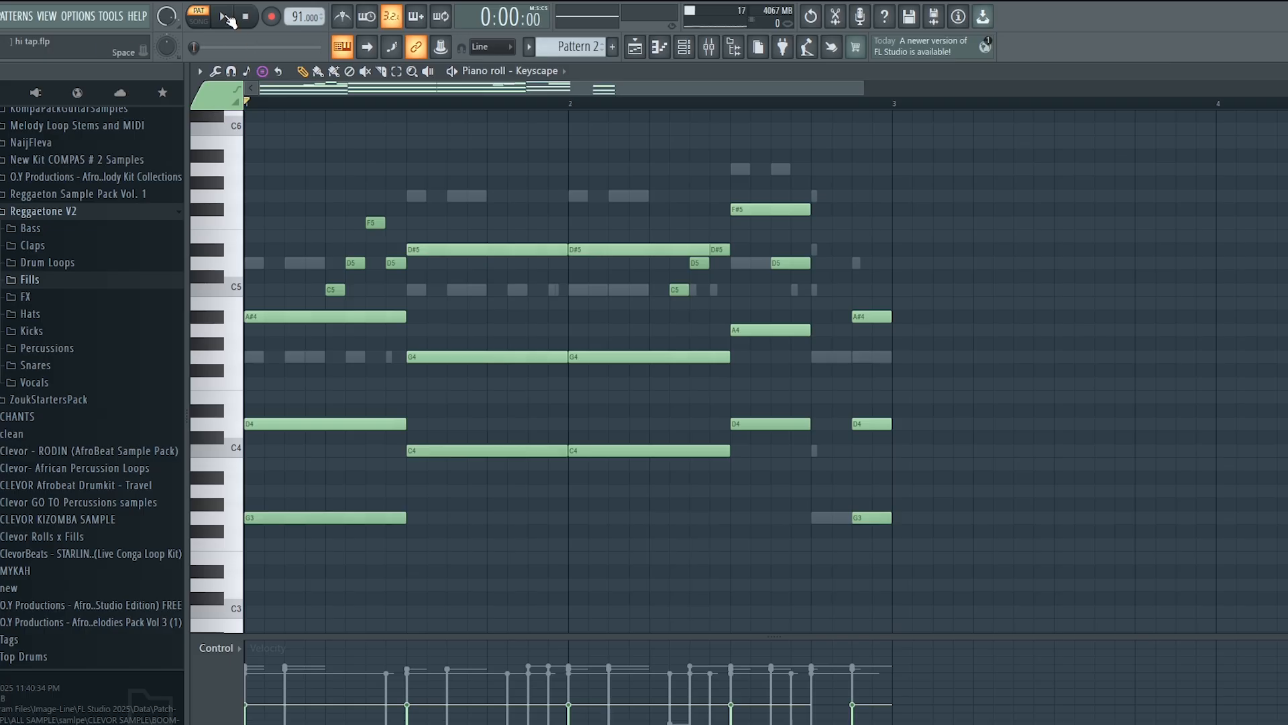
click(227, 19)
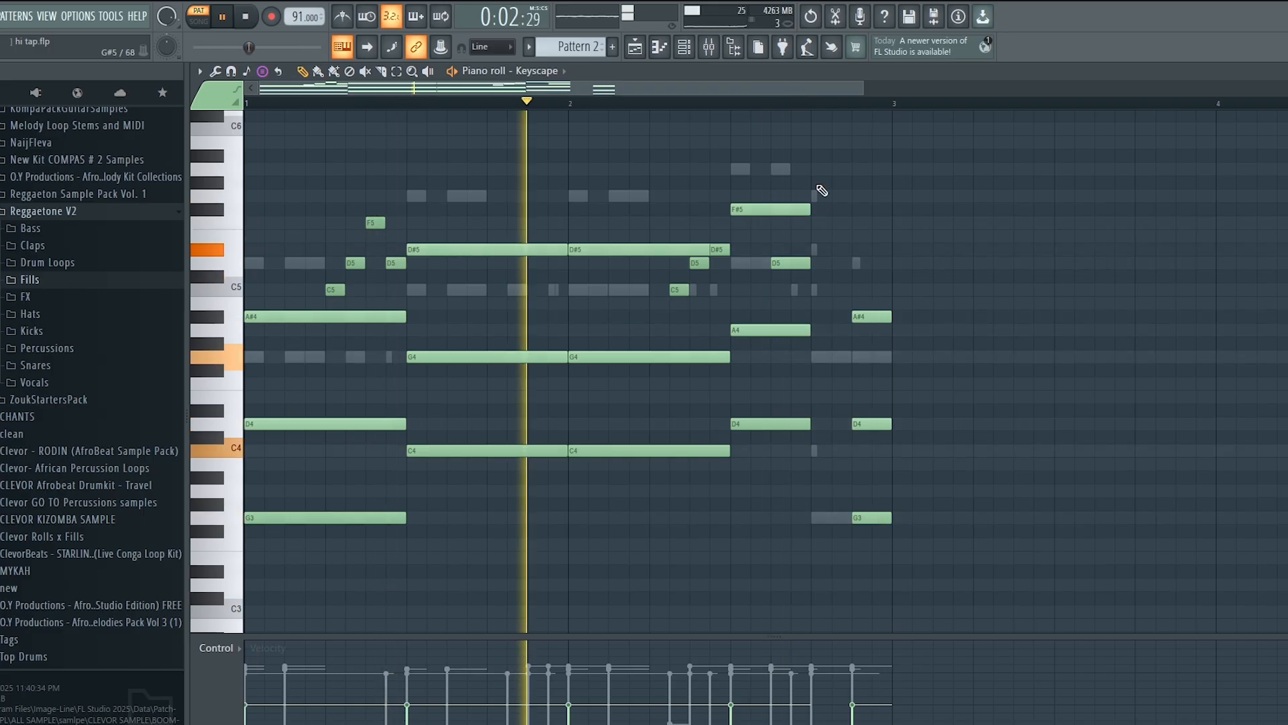
key(space)
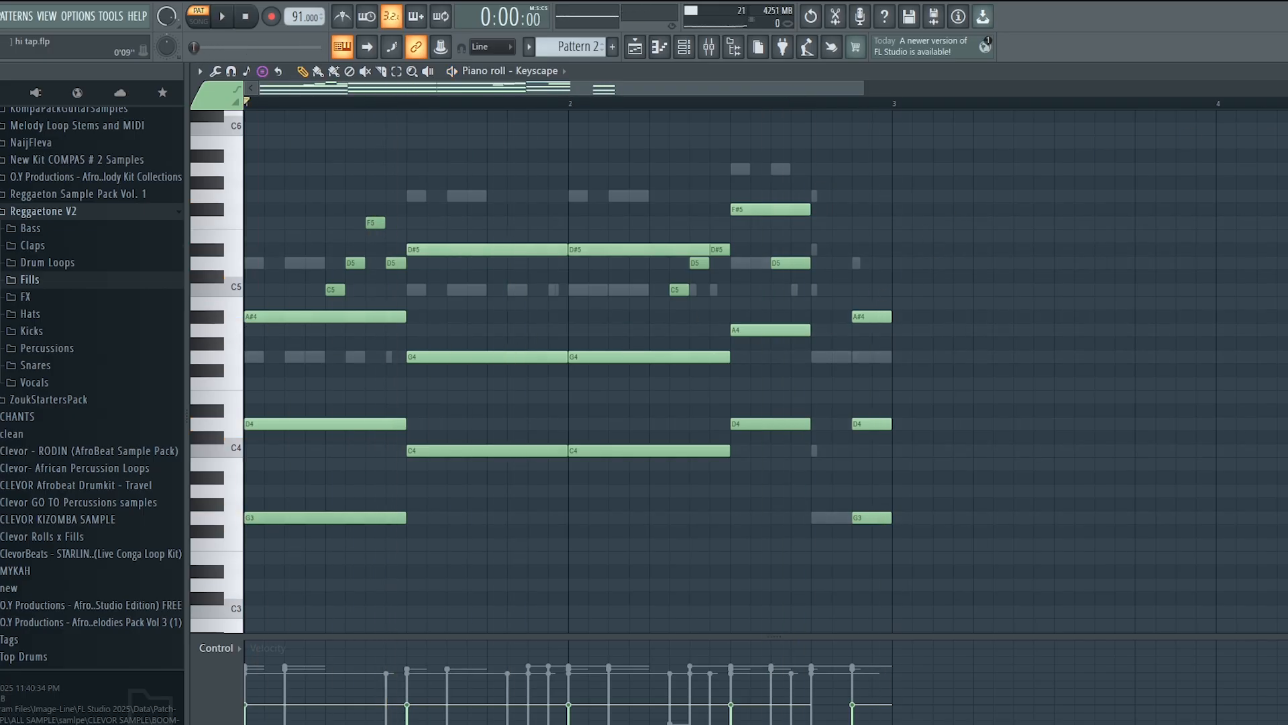
click(1283, 71)
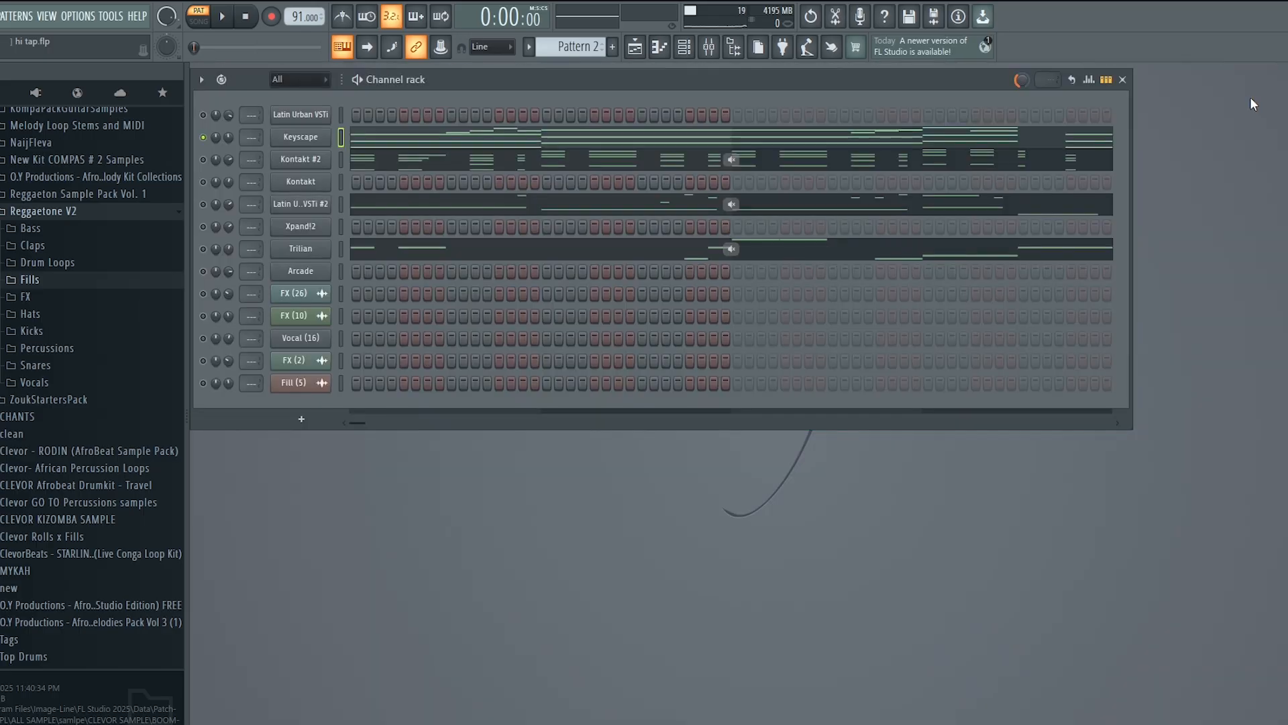
Step: Open the Keyscape instrument to view its loaded preset, and close its window when done
click(312, 137)
drag(871, 159, 890, 124)
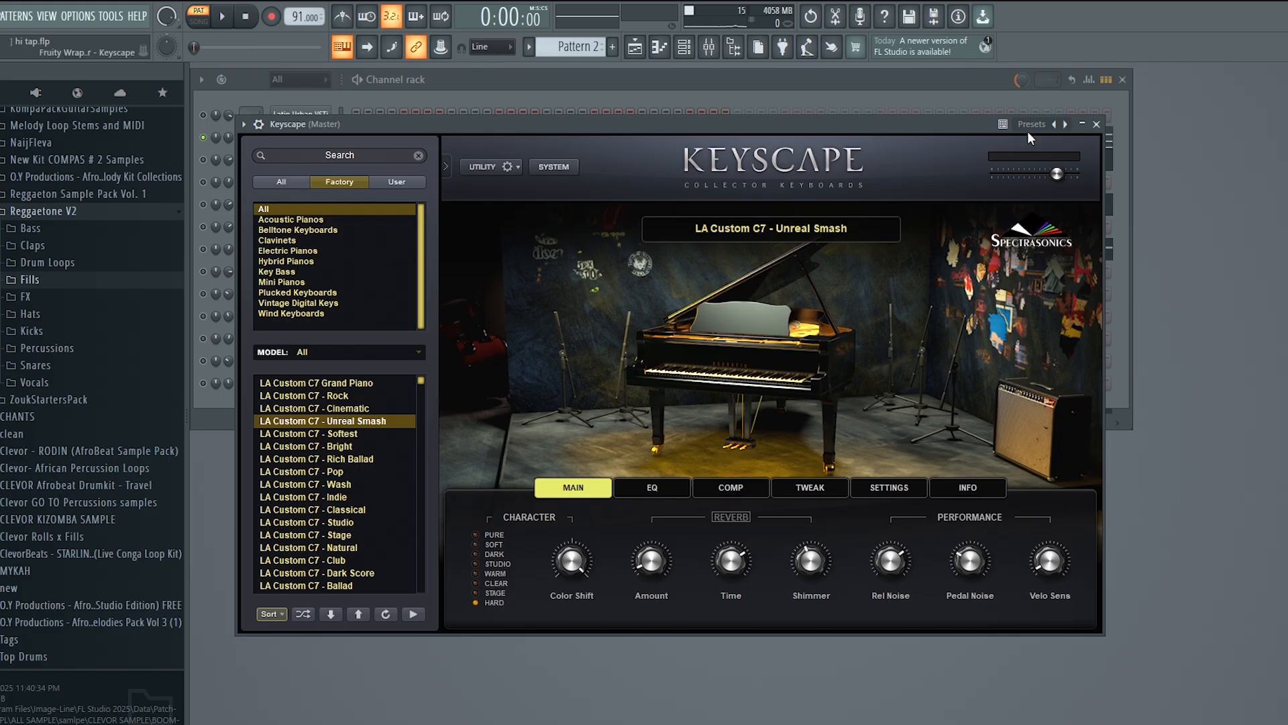
click(1099, 125)
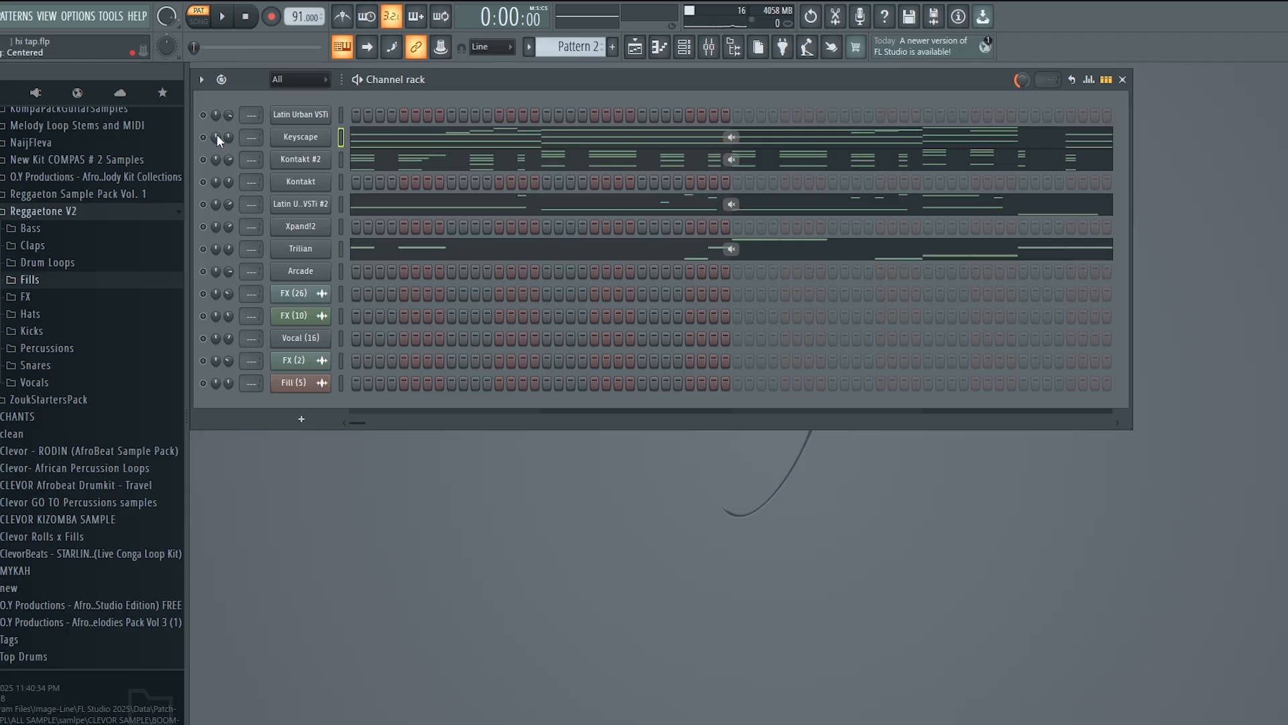
Step: Make Kontakt #2 the only audible channel and view its loaded instrument, closing the window when done
click(204, 160)
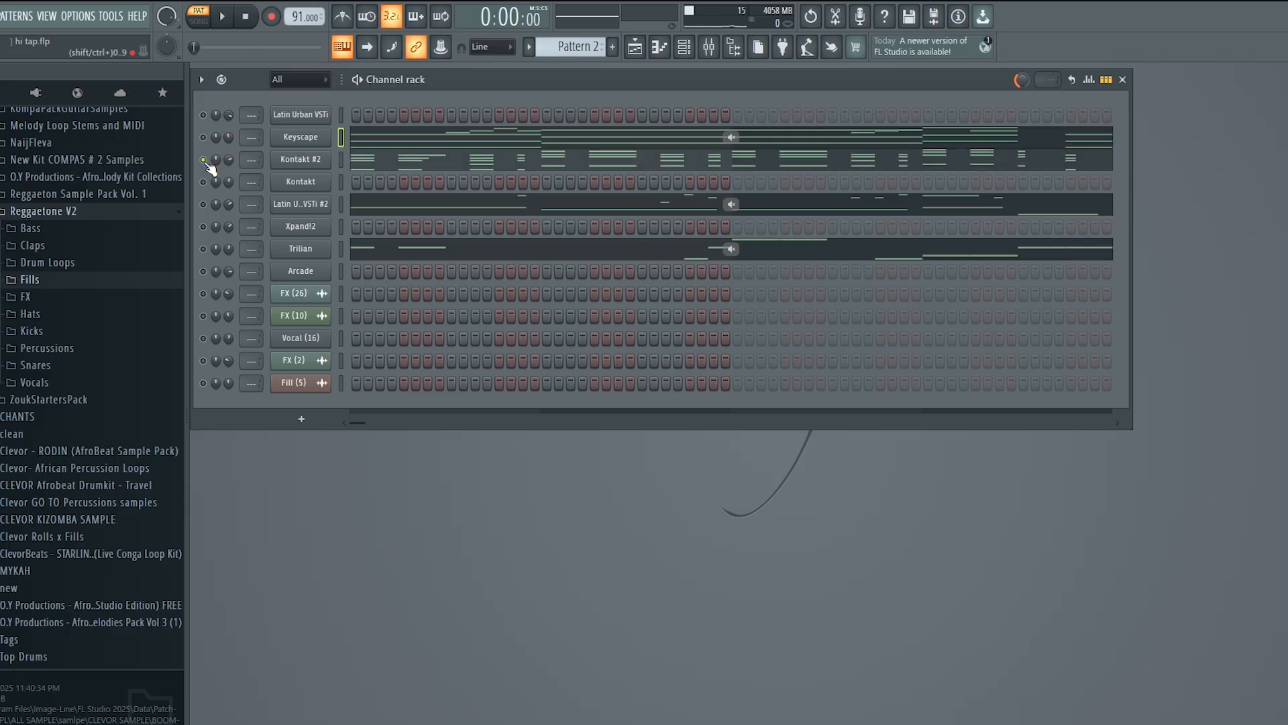
click(308, 165)
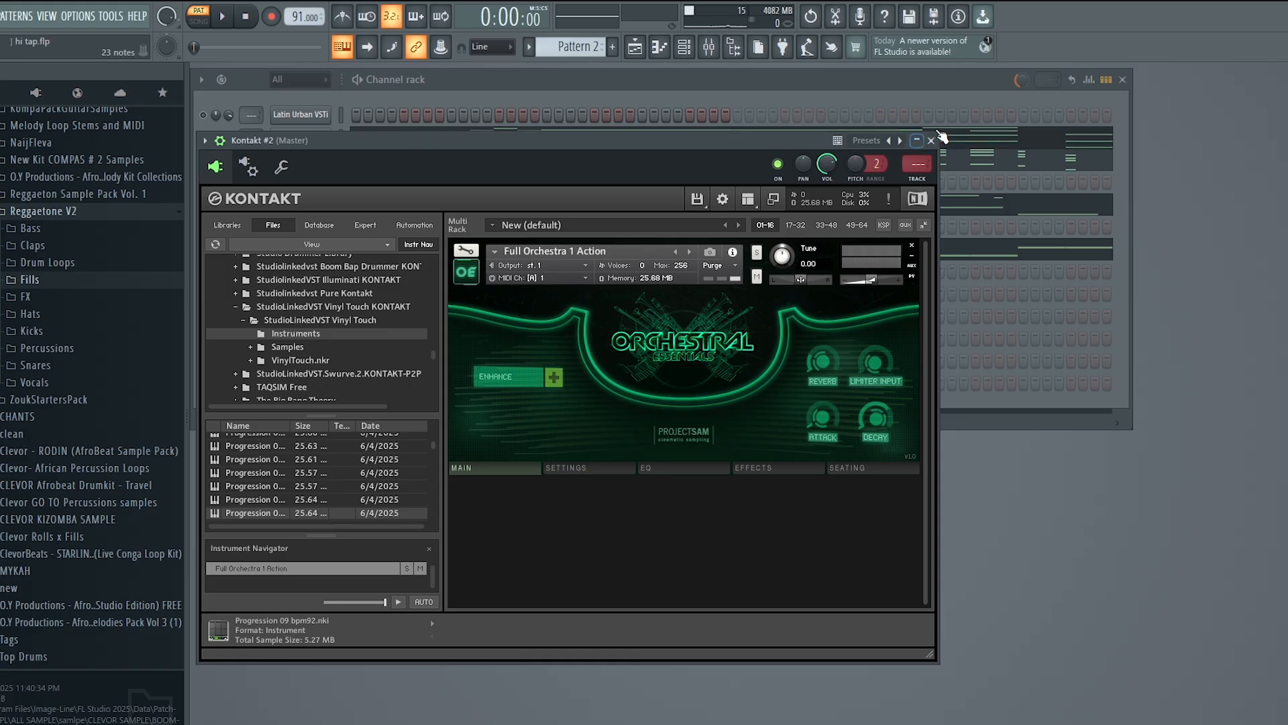
click(932, 141)
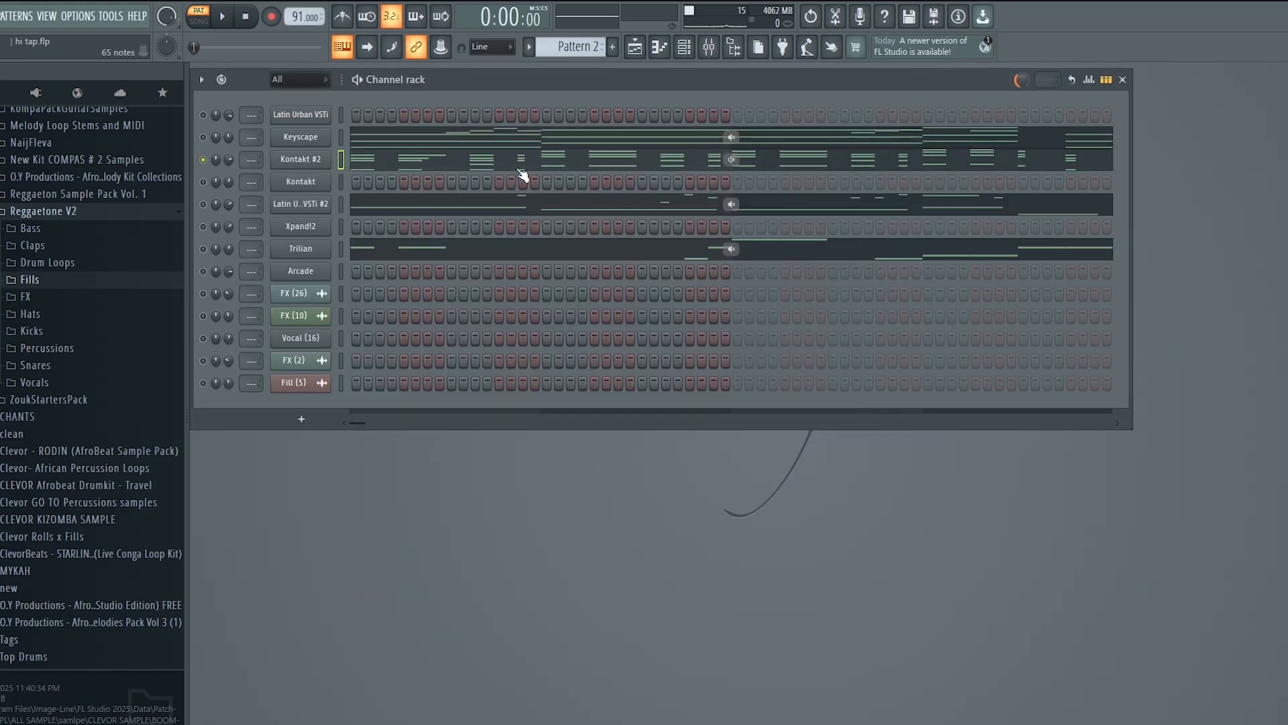
Step: Listen to the Kontakt #2 notes of Pattern 2 in the piano roll, and close the piano roll
click(520, 168)
scroll(610, 261, down, 3)
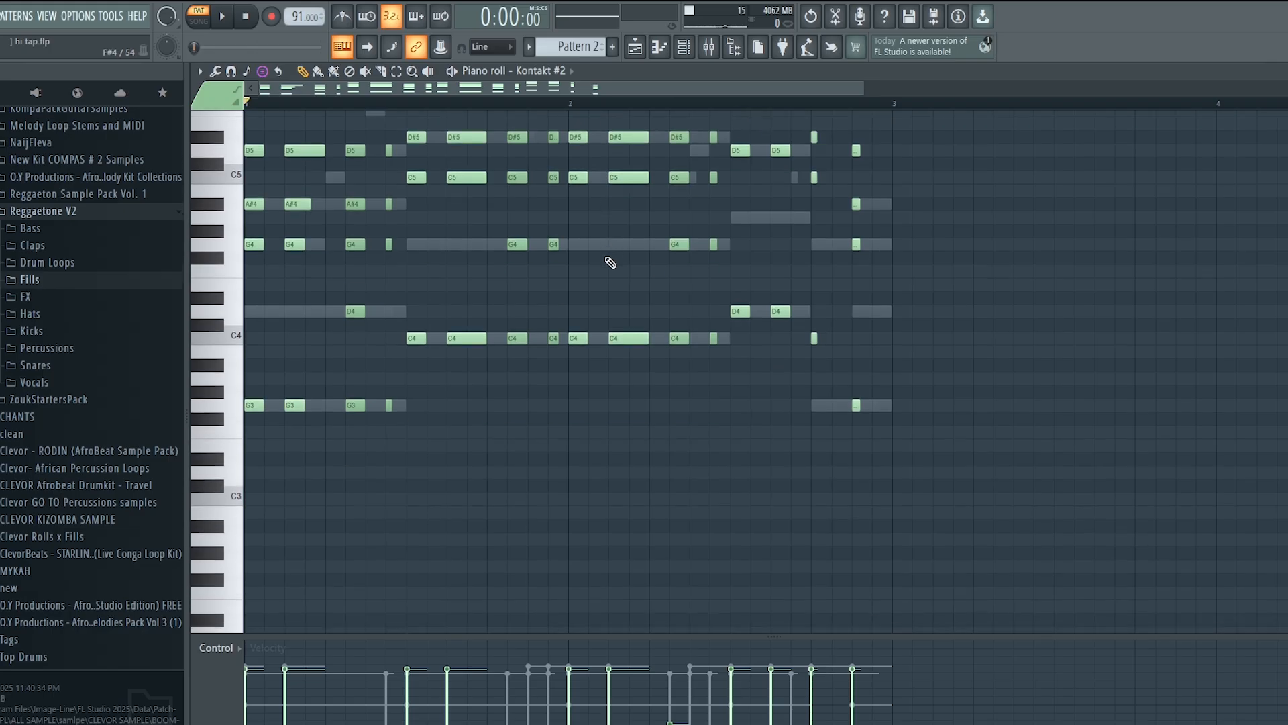
scroll(611, 261, up, 3)
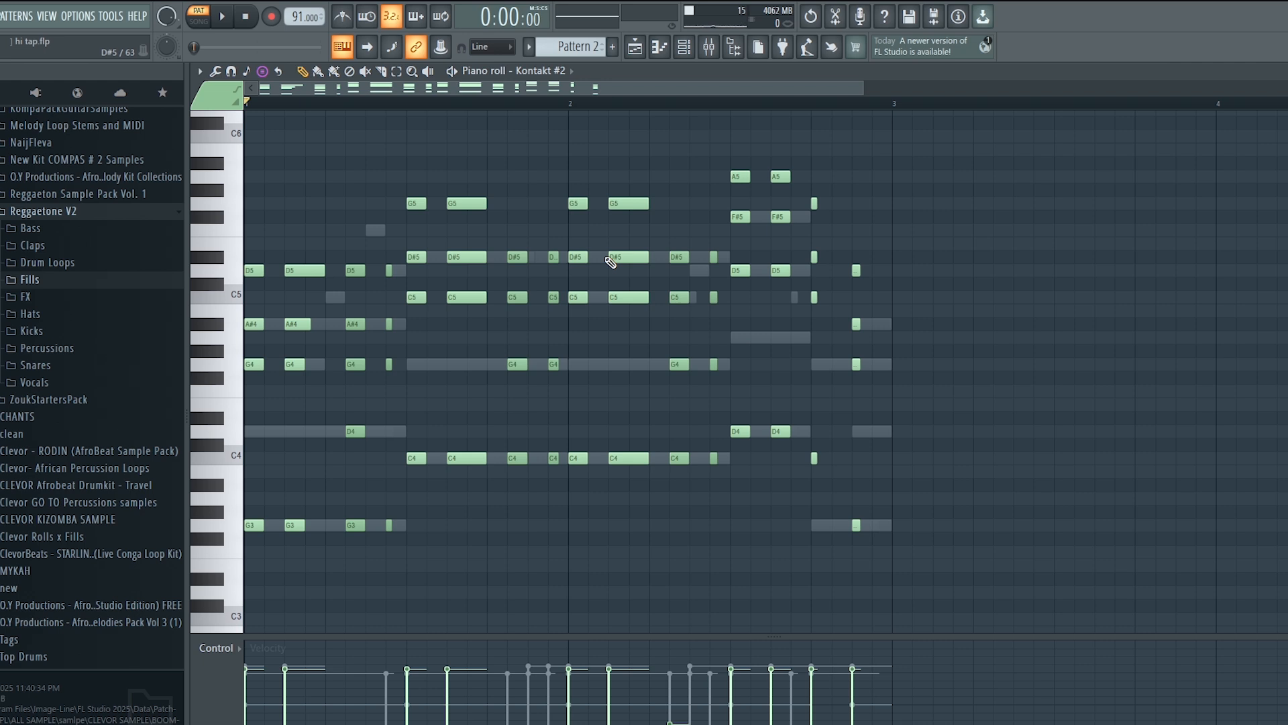
key(space)
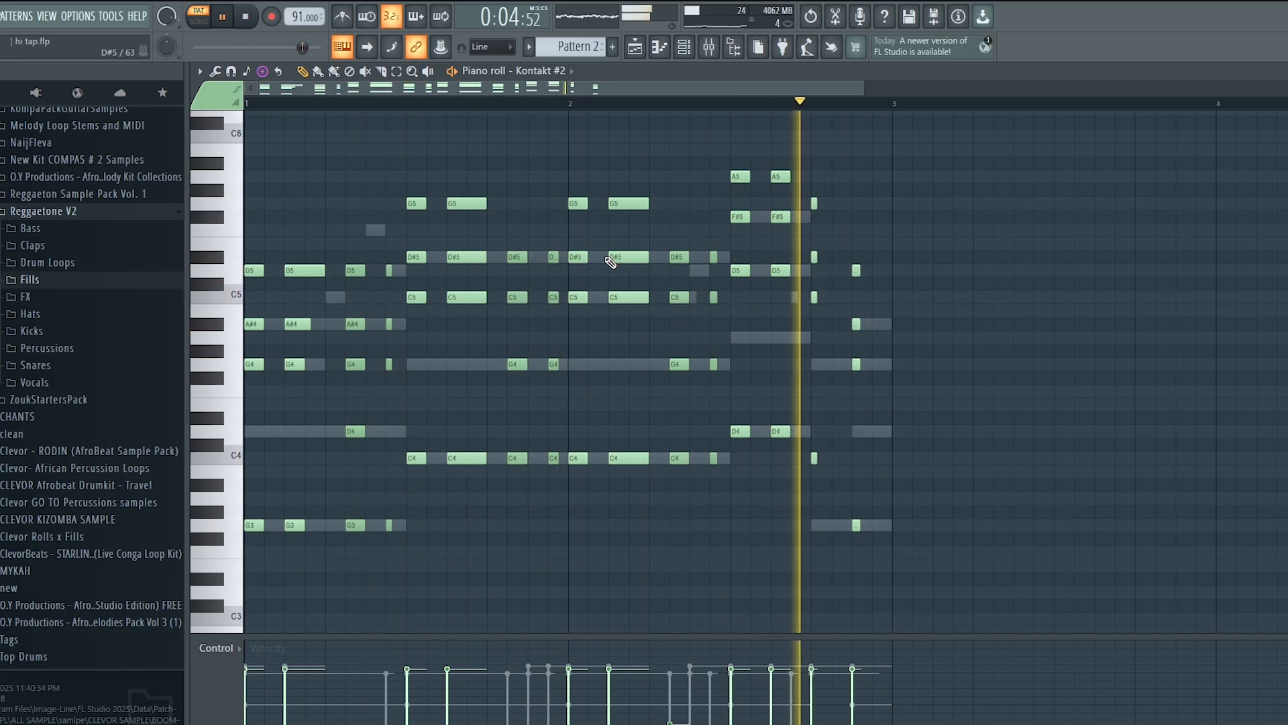
key(space)
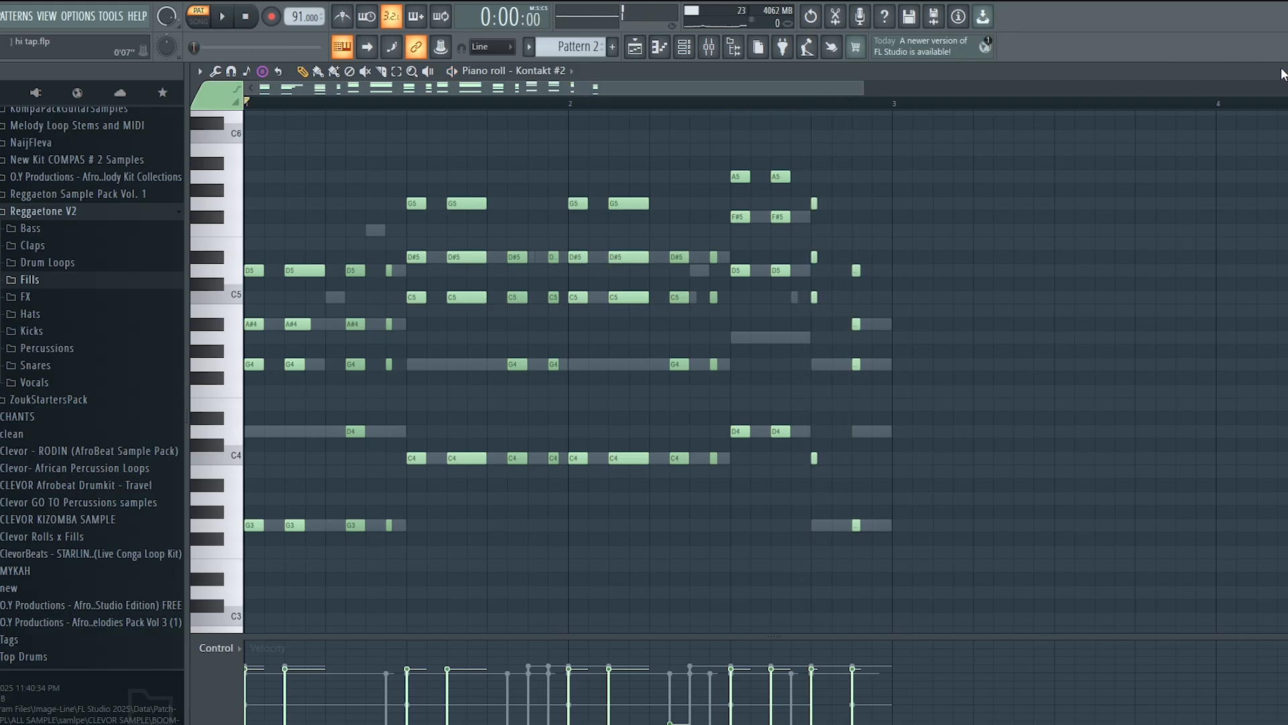
click(1281, 72)
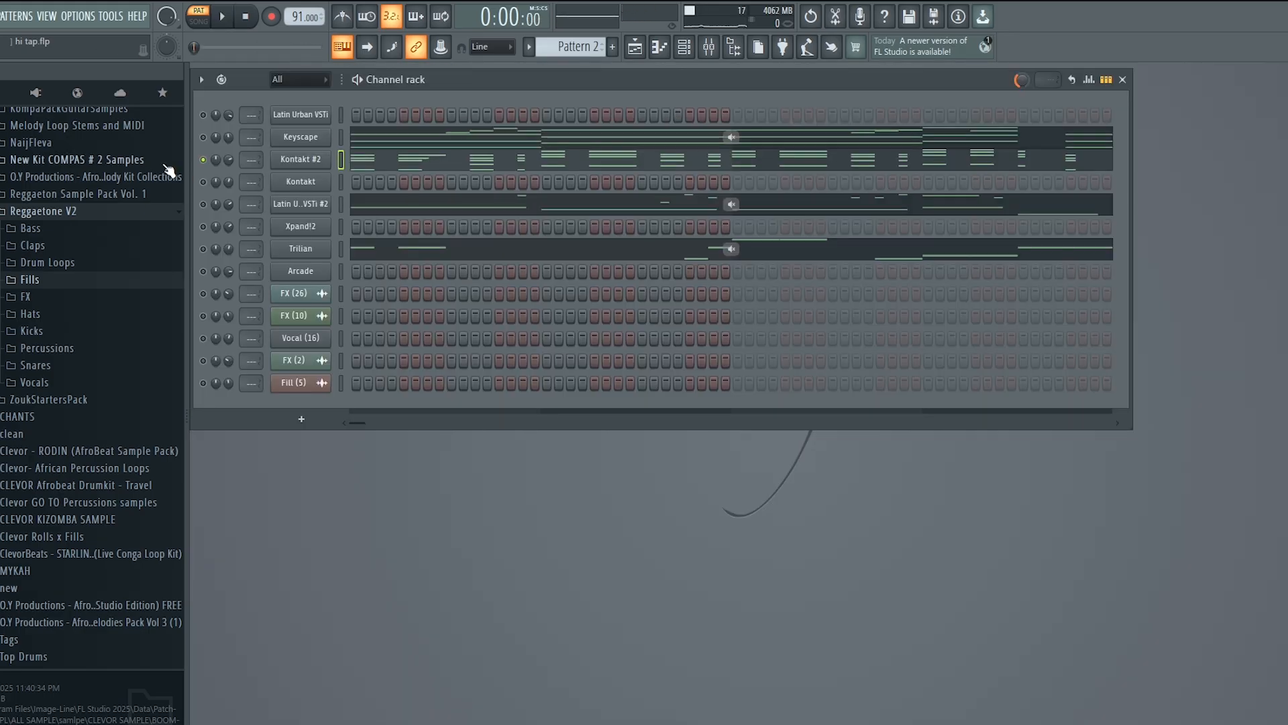
Step: Mute Kontakt #2, unmute Latin Urban VSTi #2 and examine its Pattern 2 notes in the piano roll
click(203, 160)
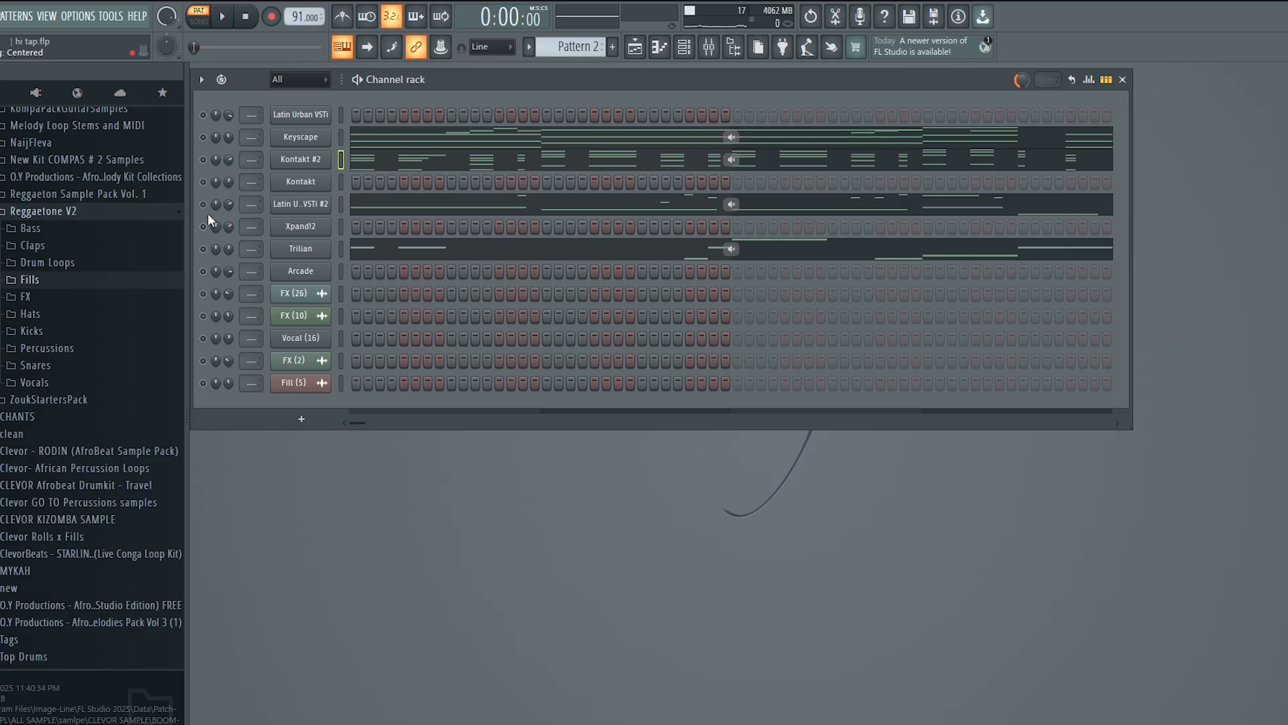
click(203, 204)
click(458, 214)
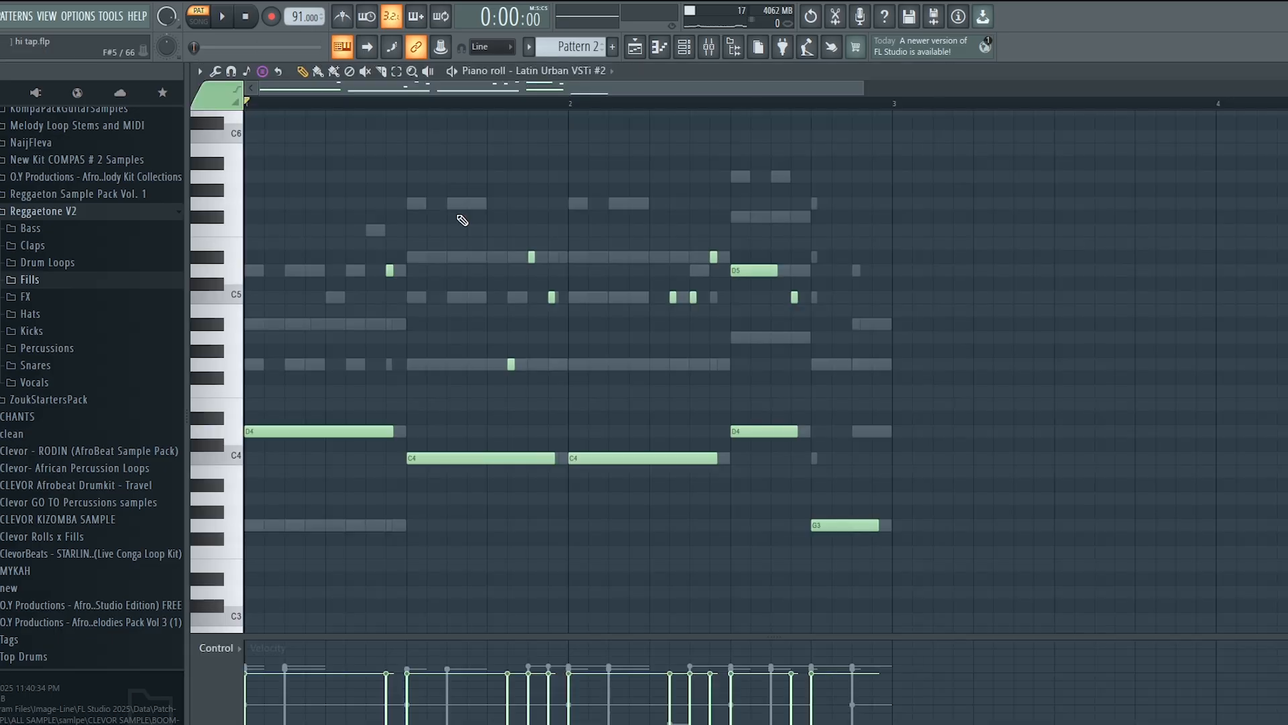
scroll(672, 252, down, 3)
scroll(674, 253, up, 1)
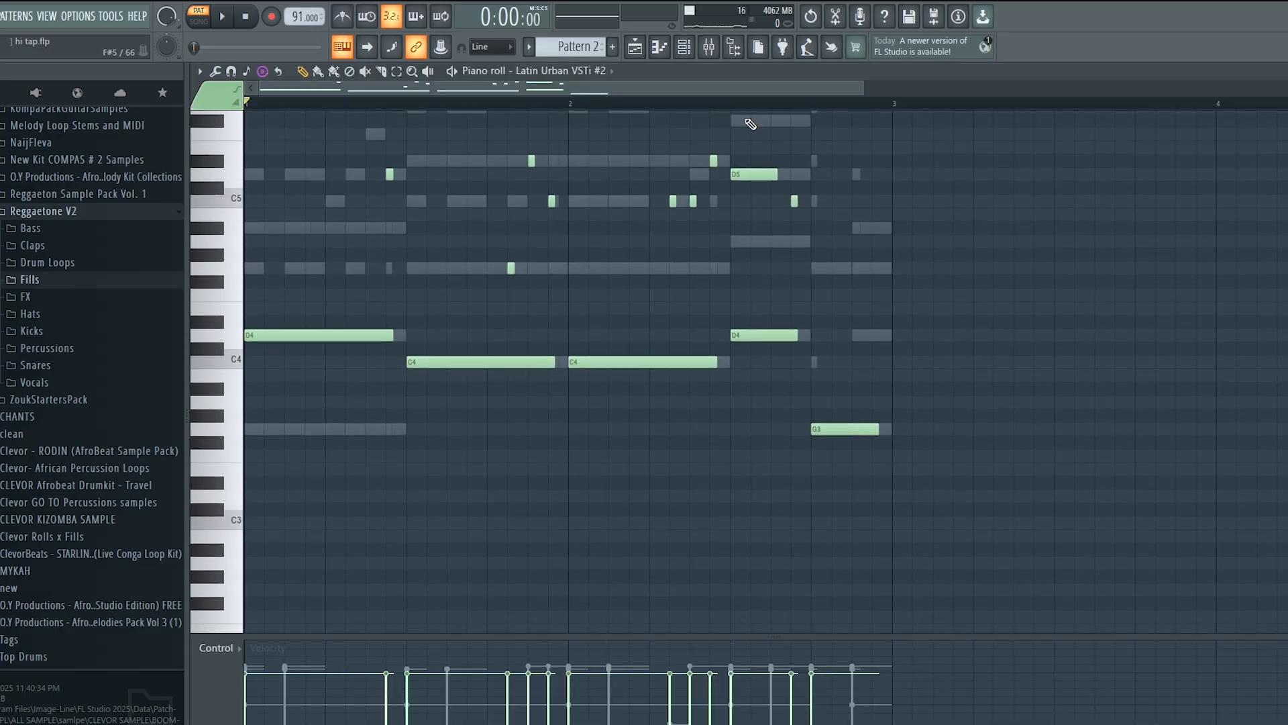
Step: Return to the channel rack and view the Latin Urban VSTi #2 preset, closing the instrument window when done
click(685, 47)
click(304, 203)
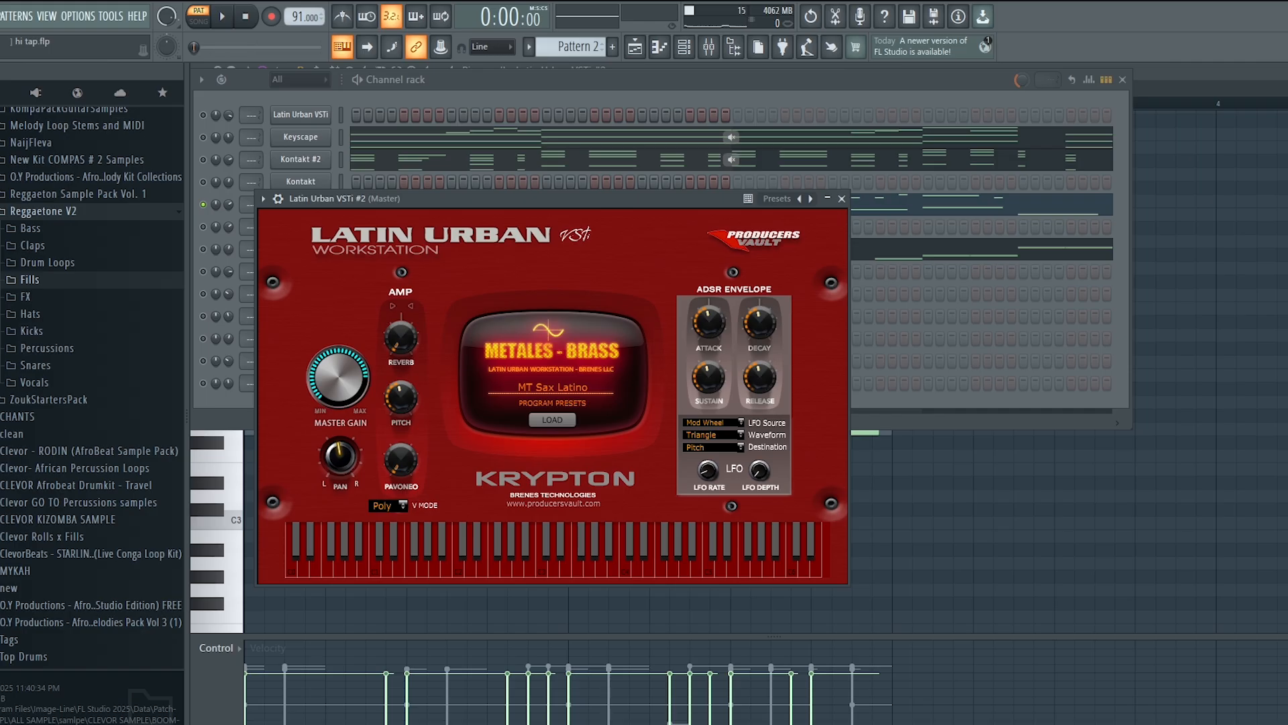
click(842, 198)
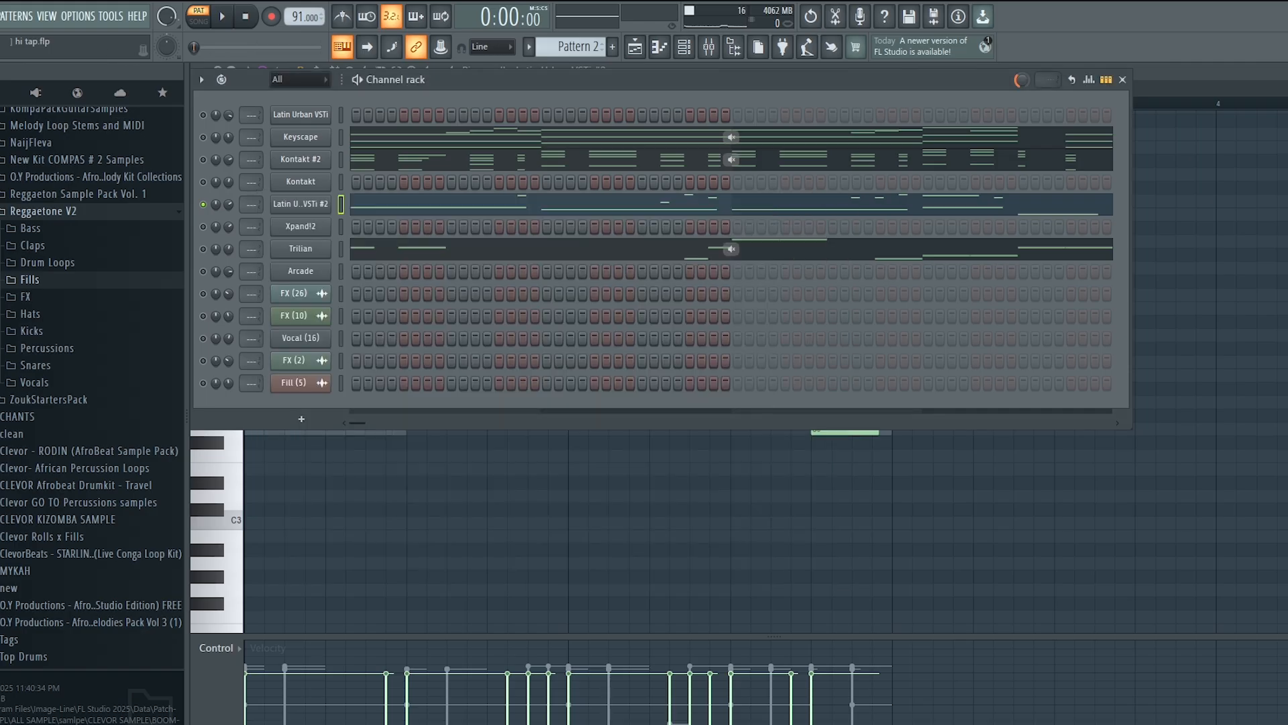
Step: Listen to Latin Urban VSTi #2 in Pattern 2 while following its notes in the piano roll, and close the piano roll
key(space)
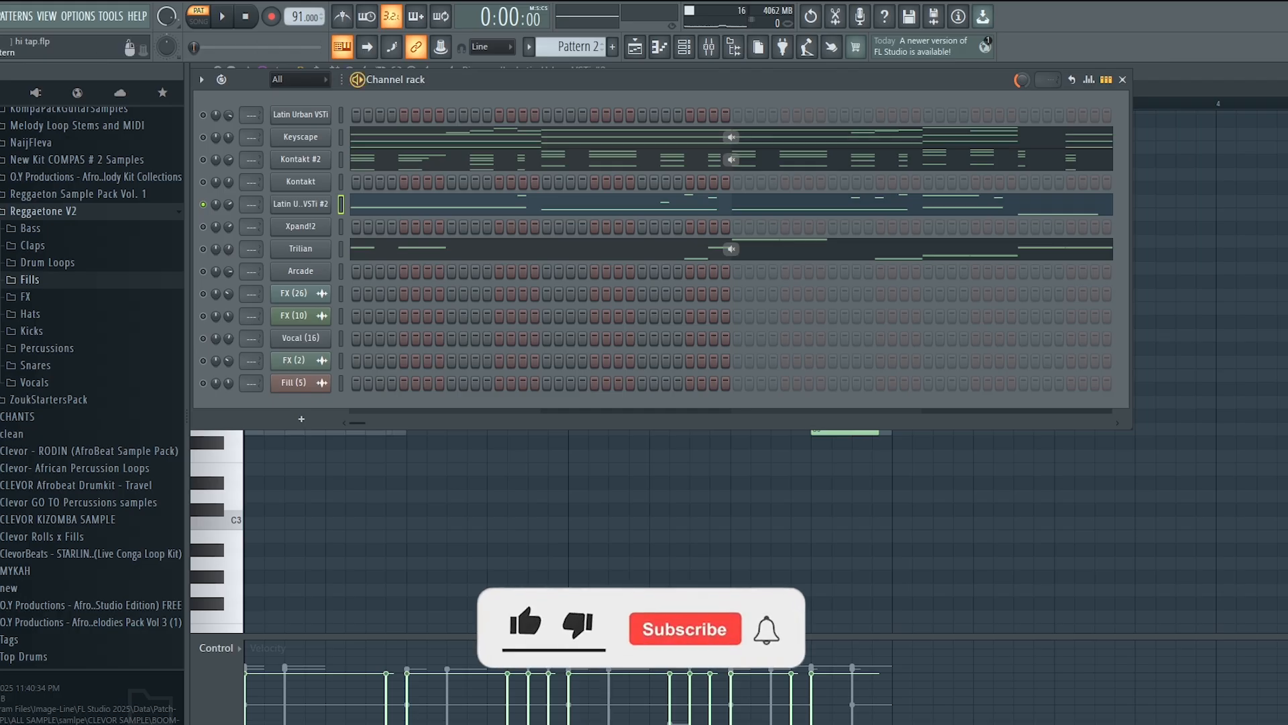
click(596, 206)
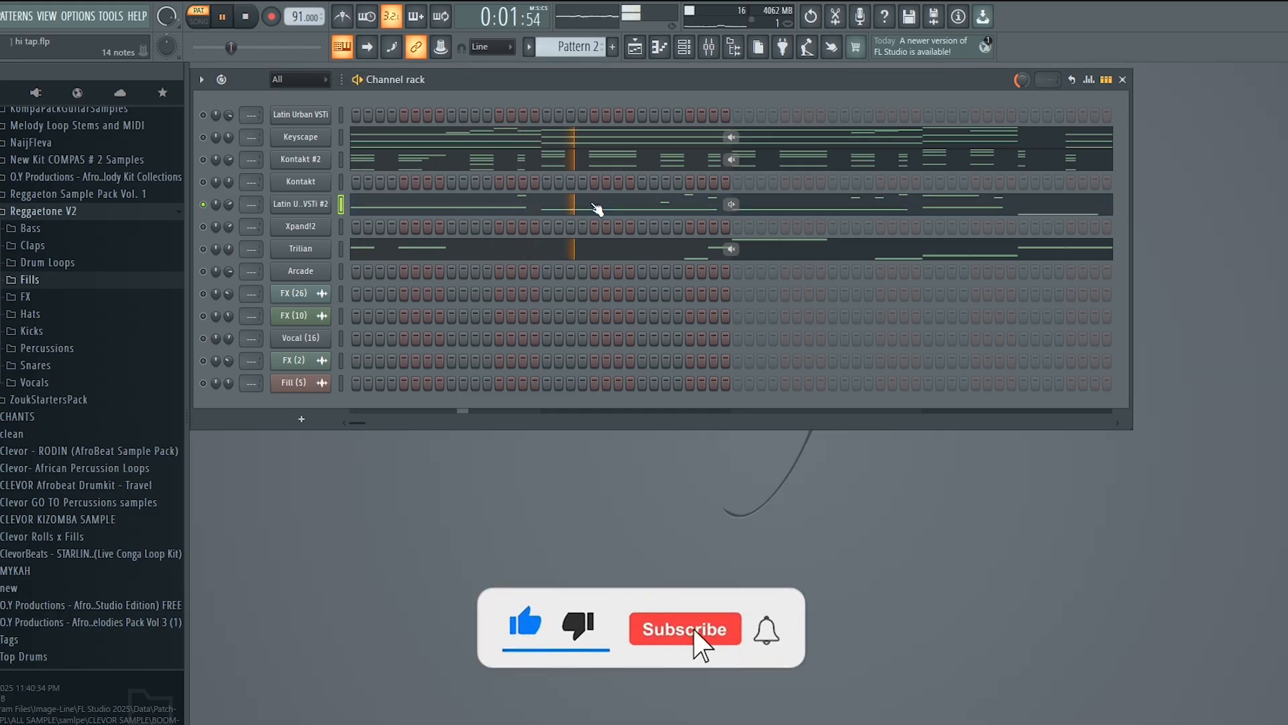
click(671, 206)
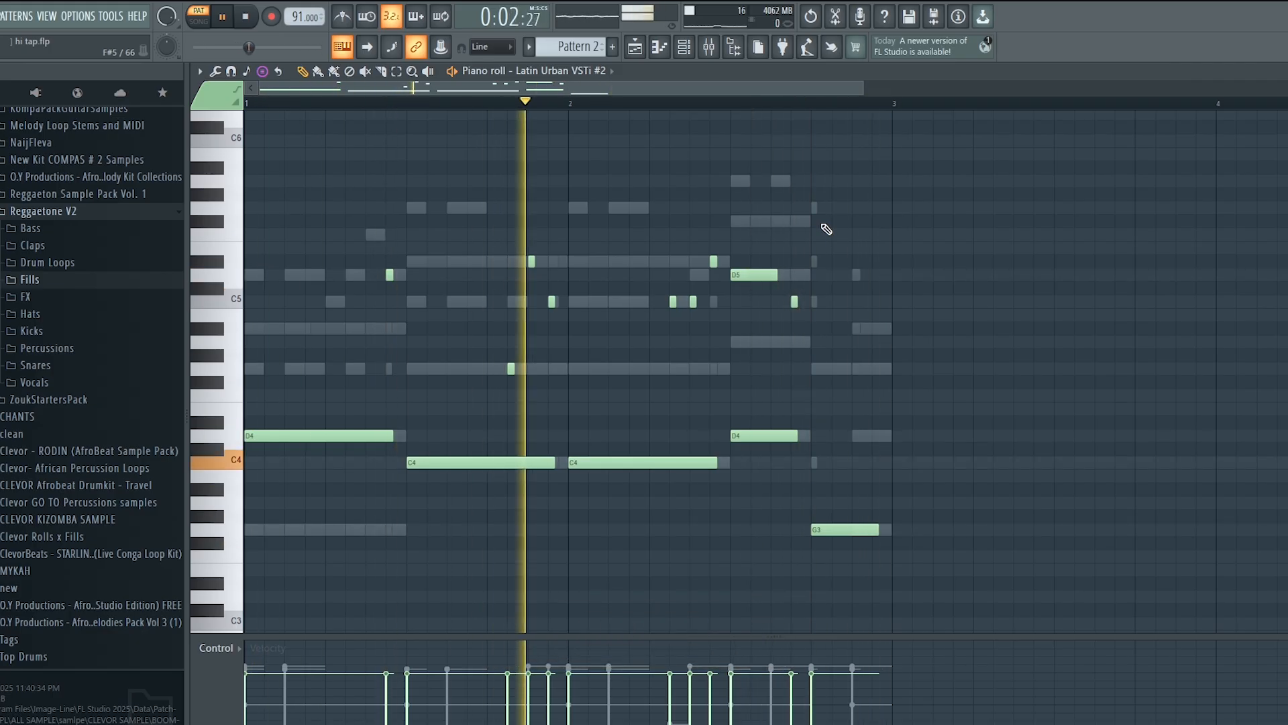
key(space)
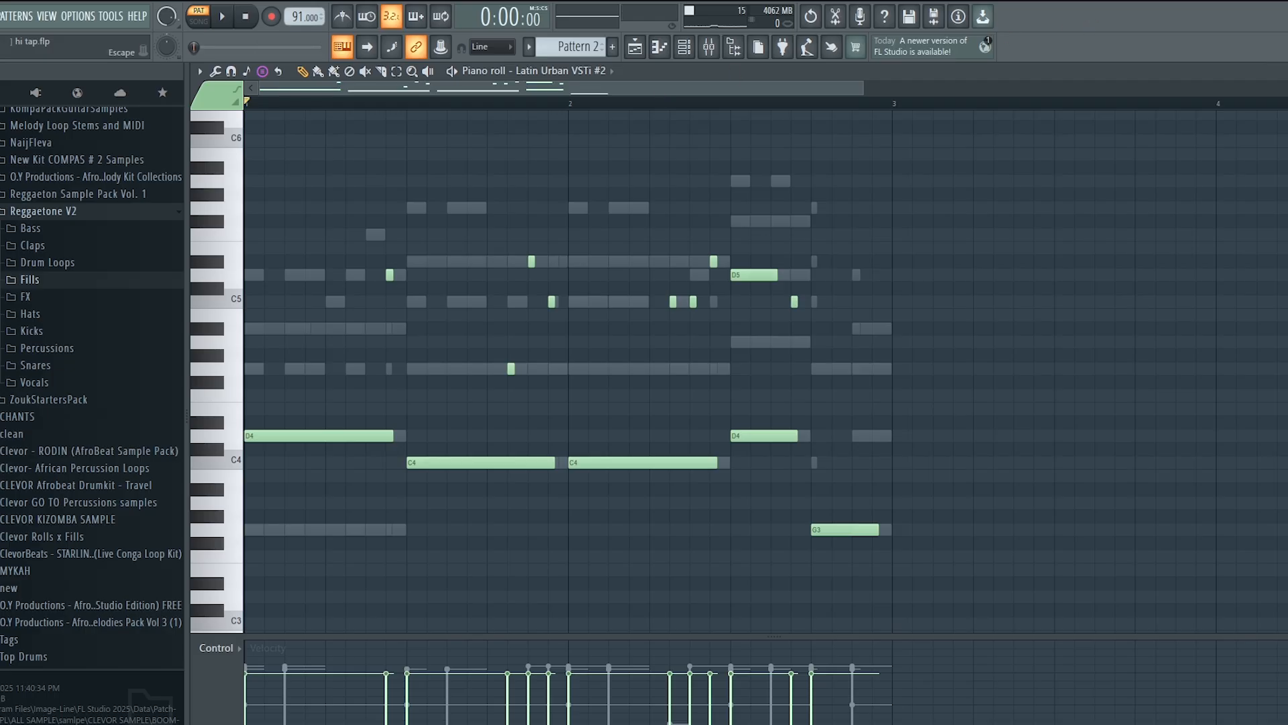
click(1287, 71)
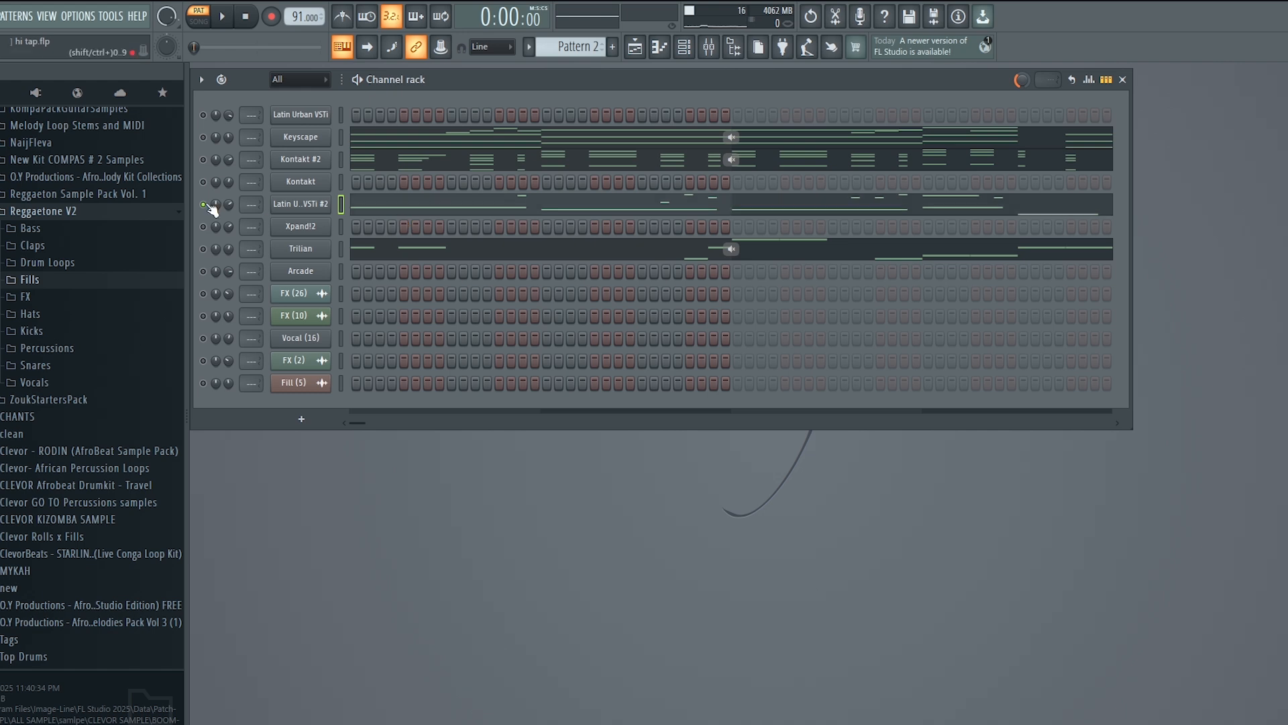
Step: Make Trilian the only audible channel and view the bass patch selected in it, closing the instrument window when done
click(202, 249)
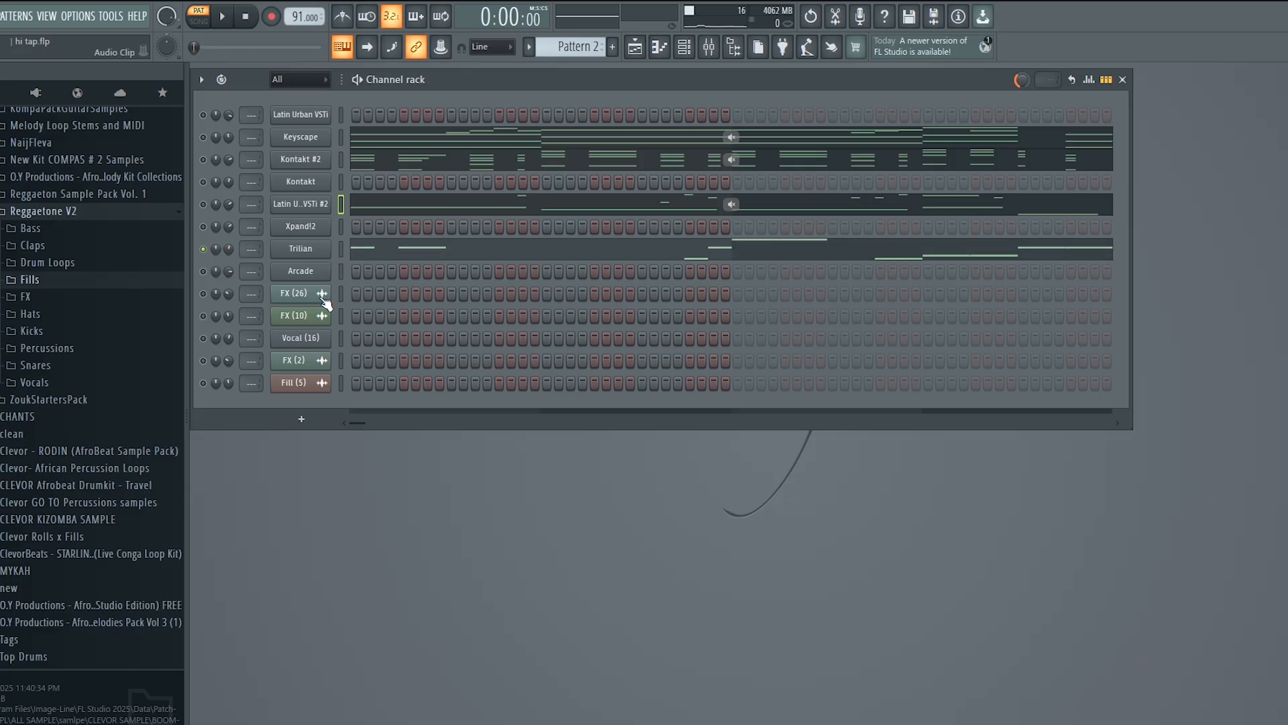
click(301, 257)
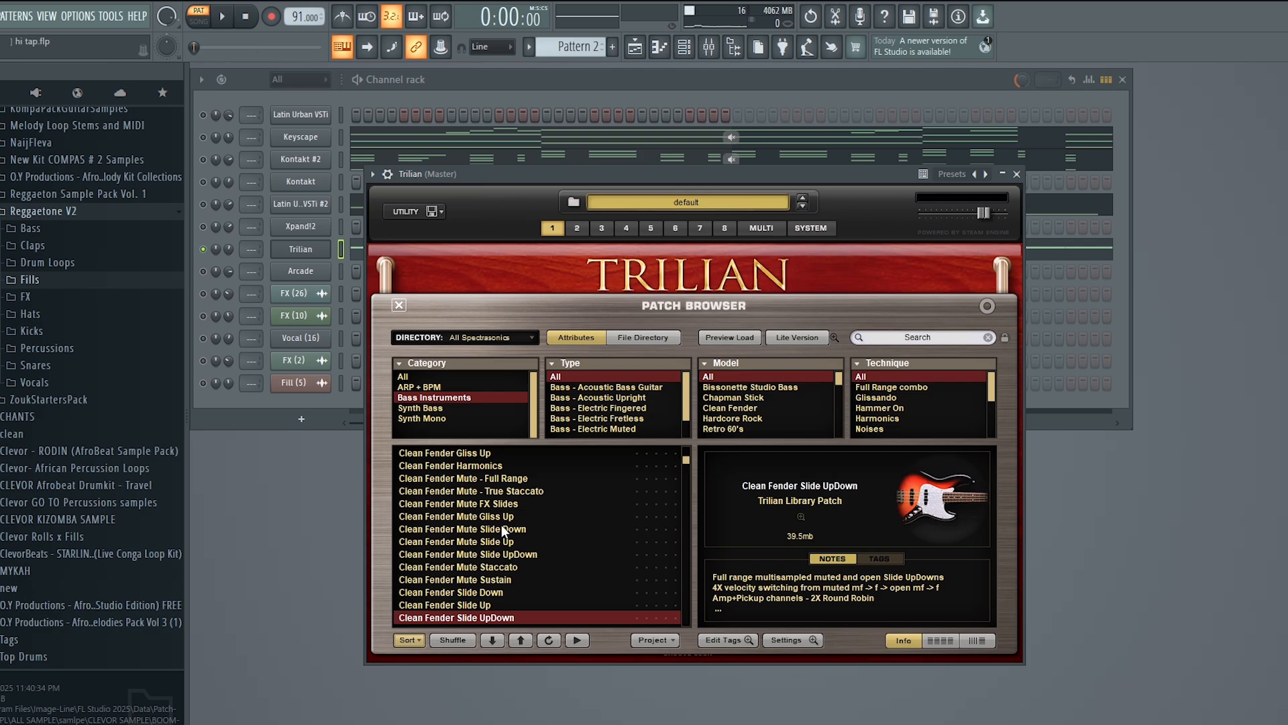
click(1017, 175)
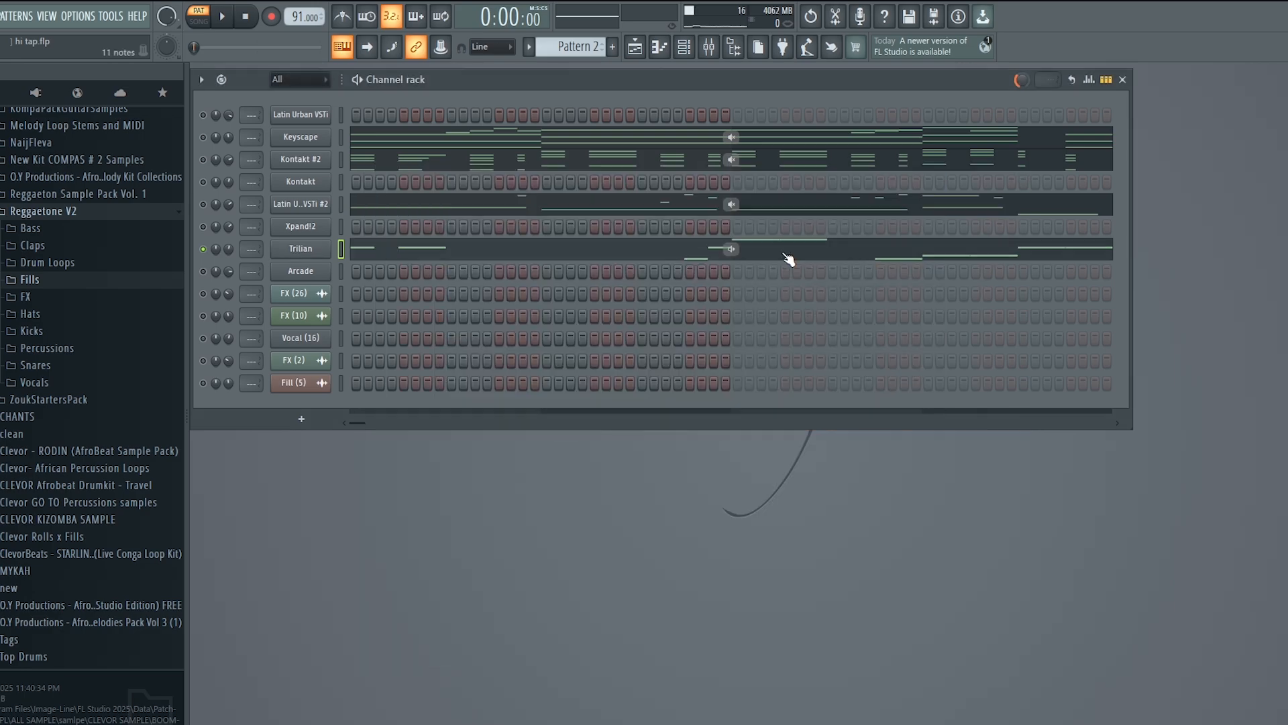
Step: Open the Trilian notes of Pattern 2 in the piano roll and listen to them
click(663, 261)
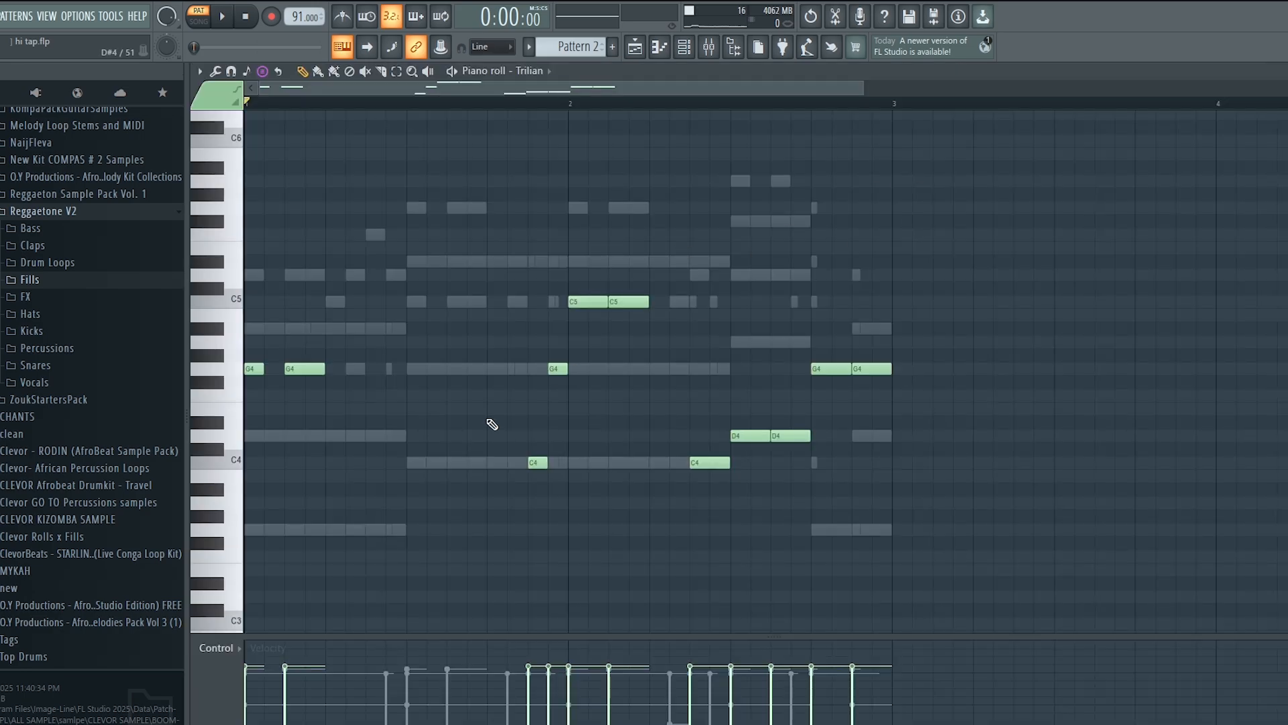
key(space)
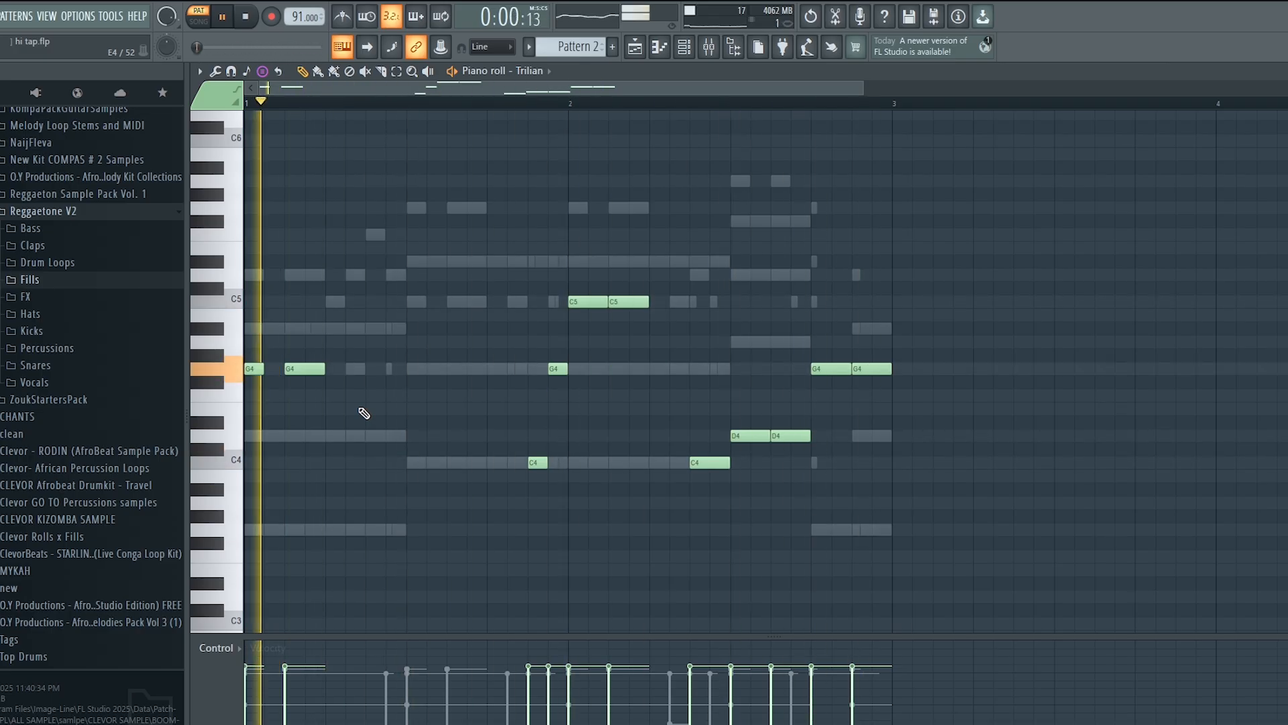
key(space)
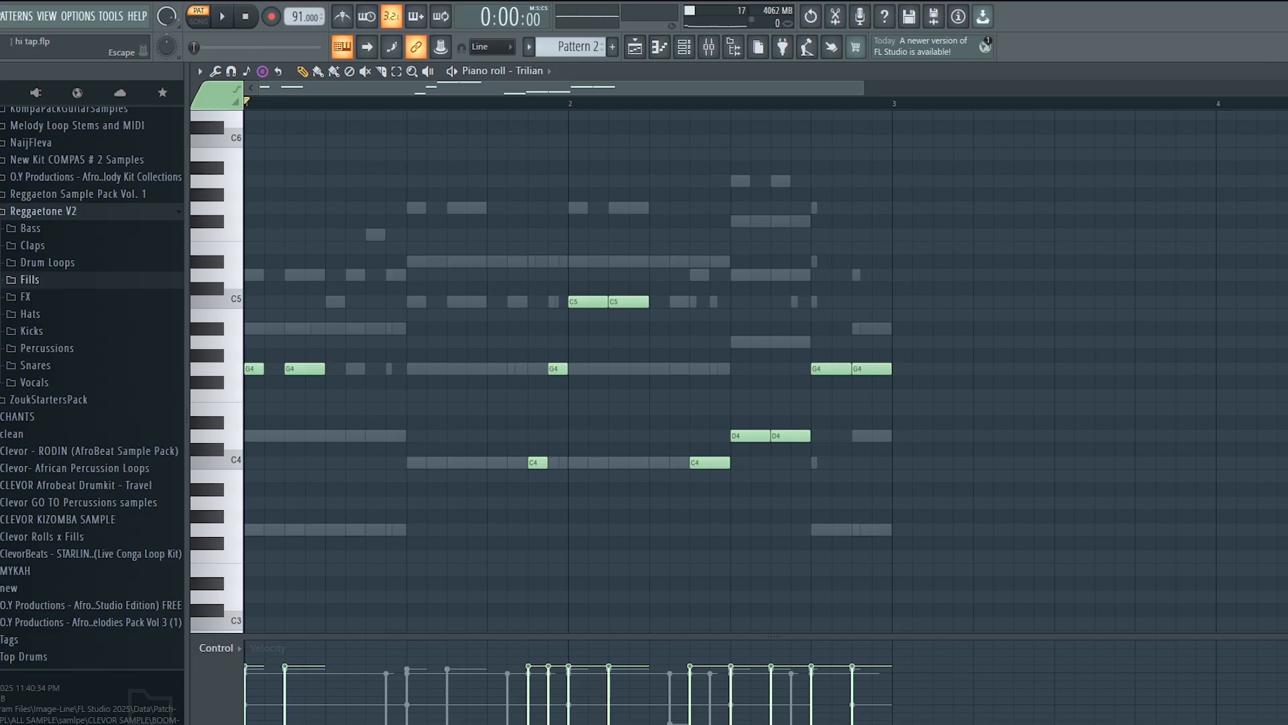
Step: Switch to Pattern 3, unmute Xpand!2 and view its notes in the piano roll, closing the piano roll when done
key(Escape)
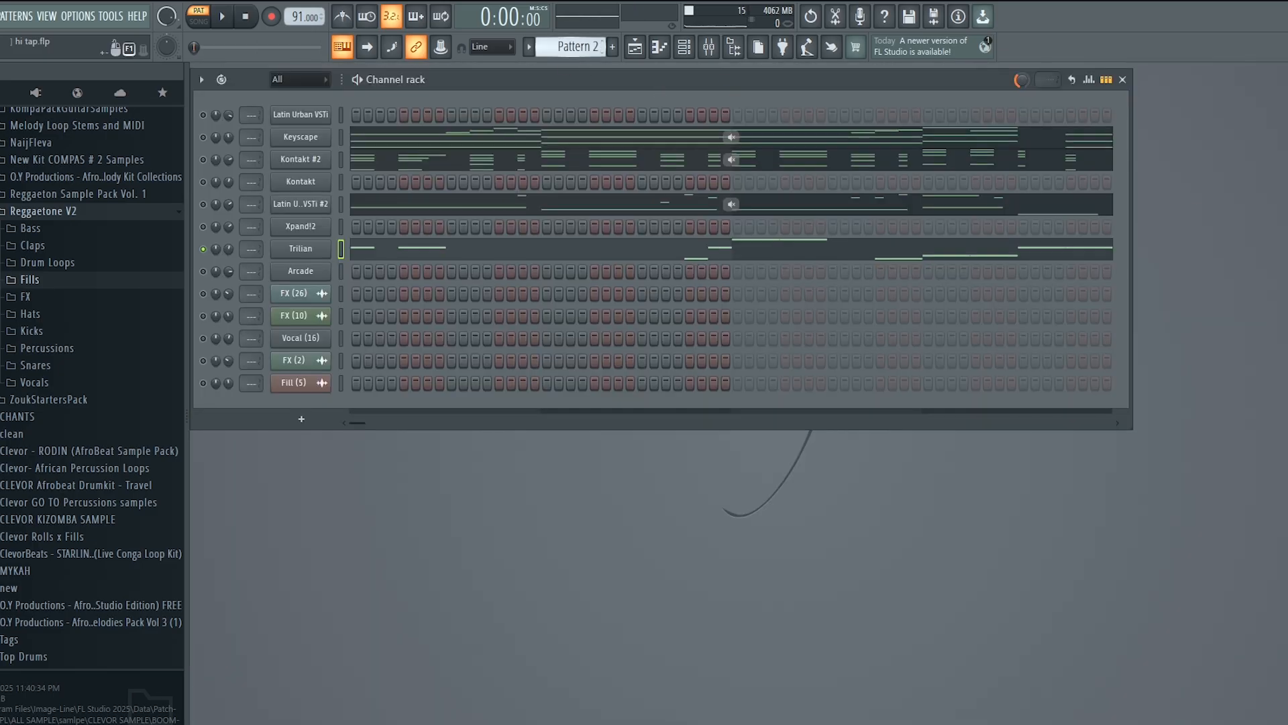
scroll(576, 51, down, 1)
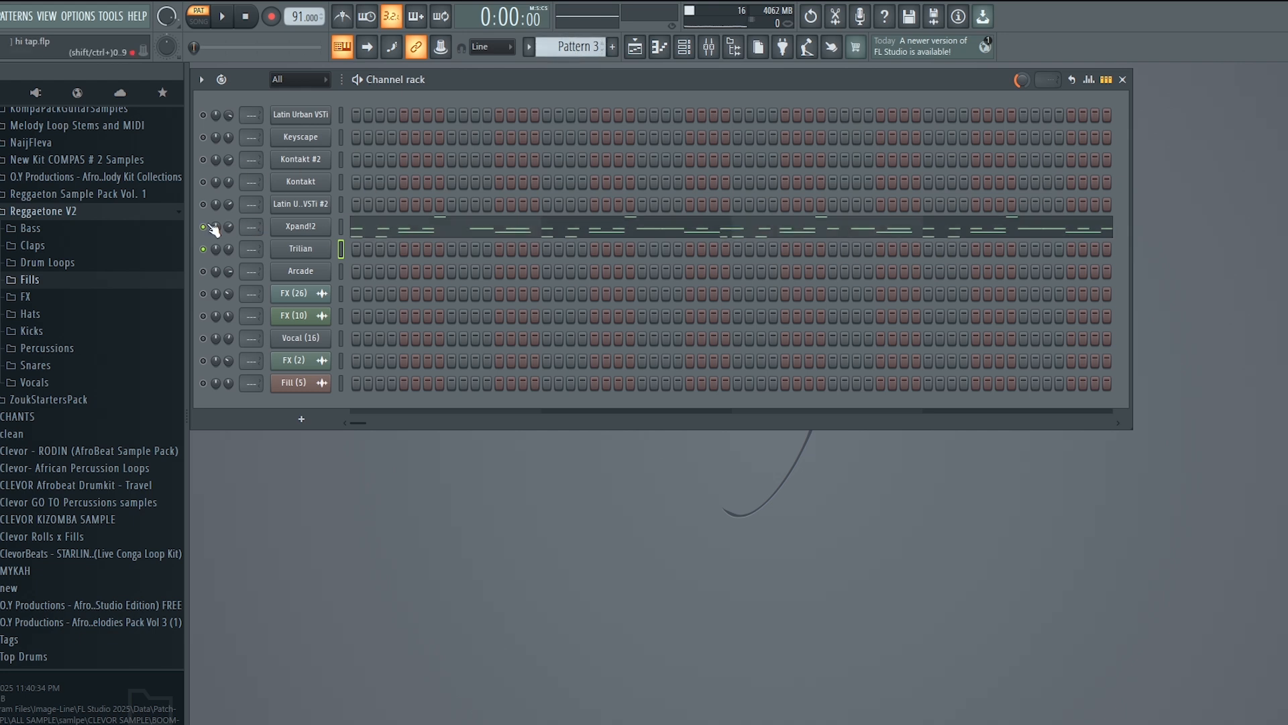
click(436, 233)
scroll(833, 265, down, 6)
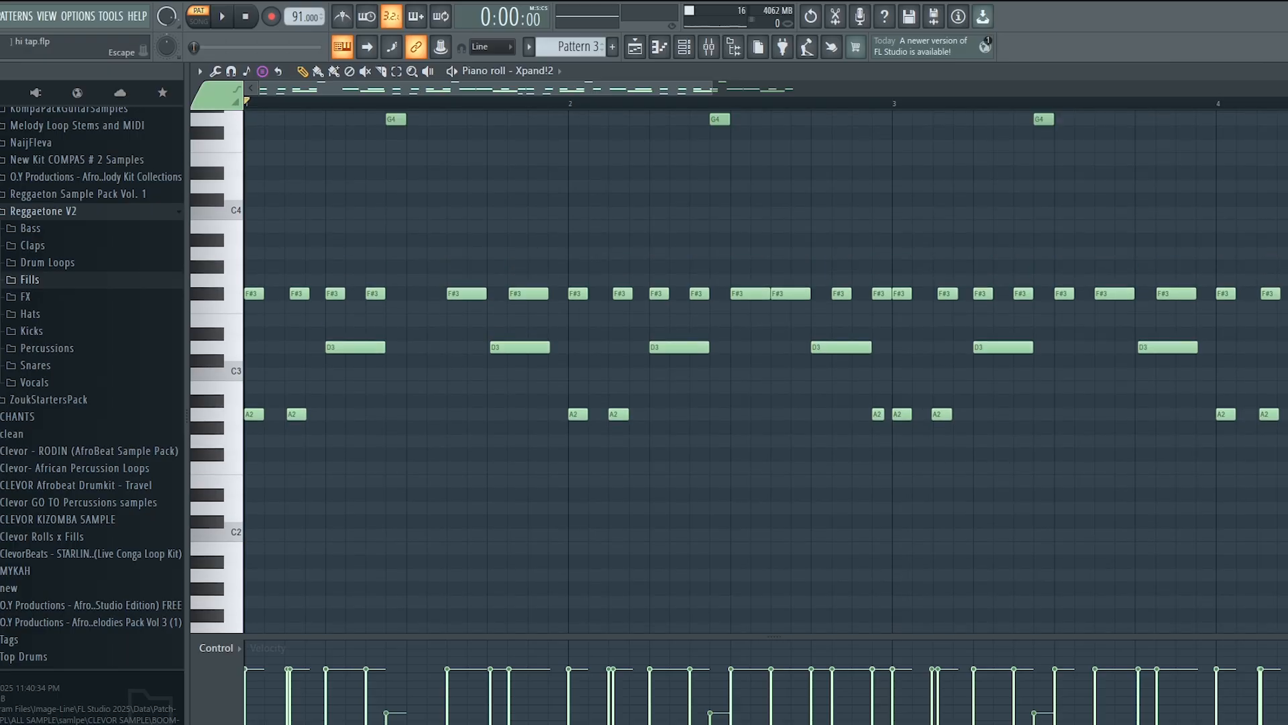
key(Escape)
Step: Switch to Pattern 6, unmute Vocal (16) and preview its sample, bringing the channel rack back to the front when done
scroll(580, 47, up, 1)
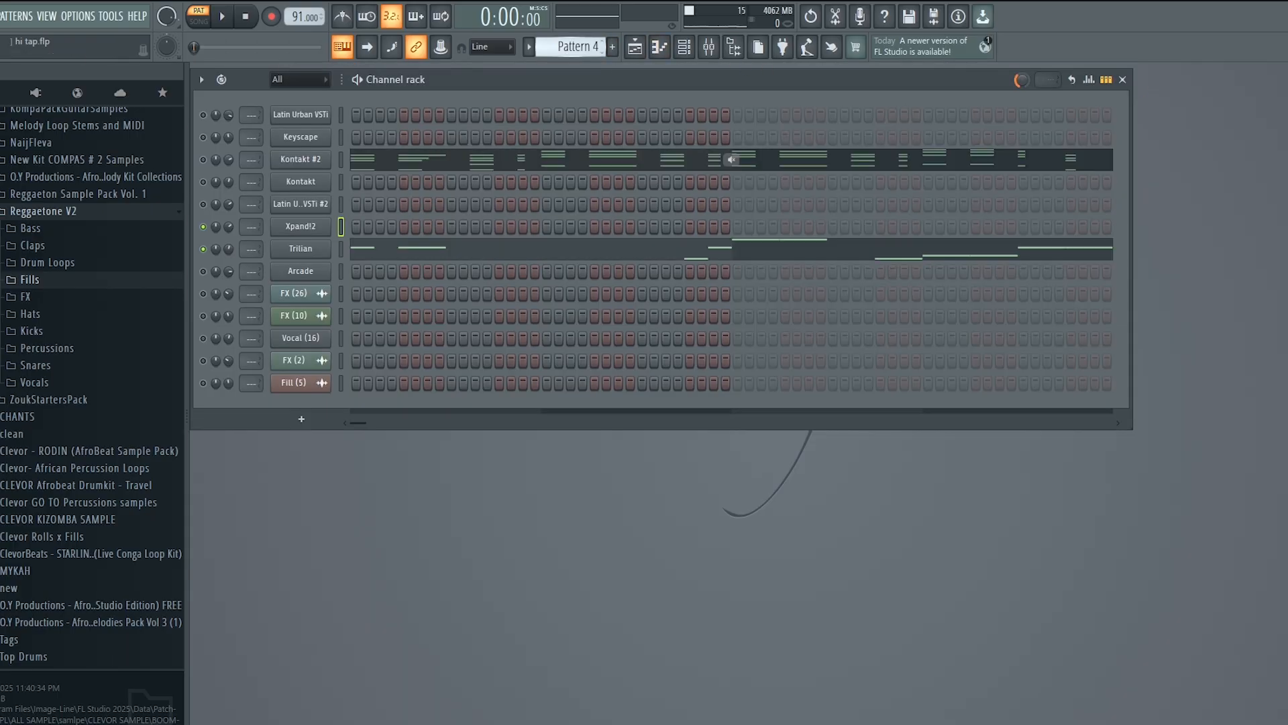
scroll(580, 46, up, 2)
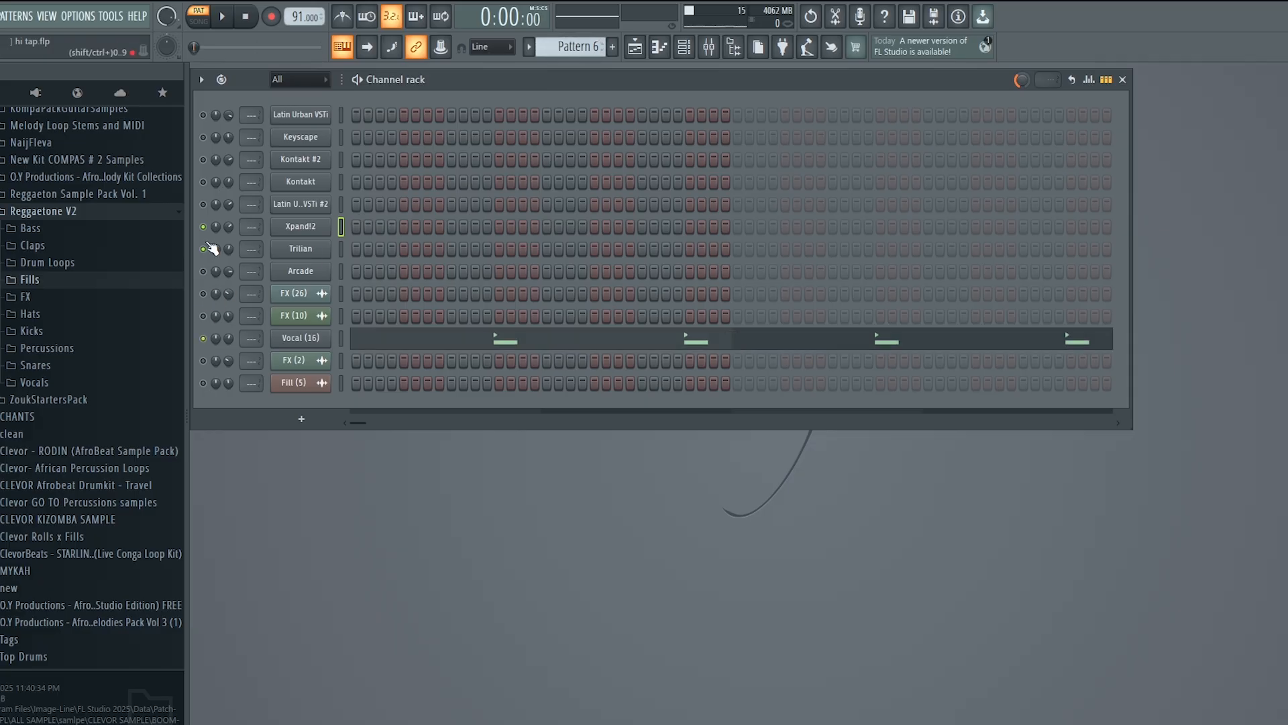
click(310, 338)
click(419, 476)
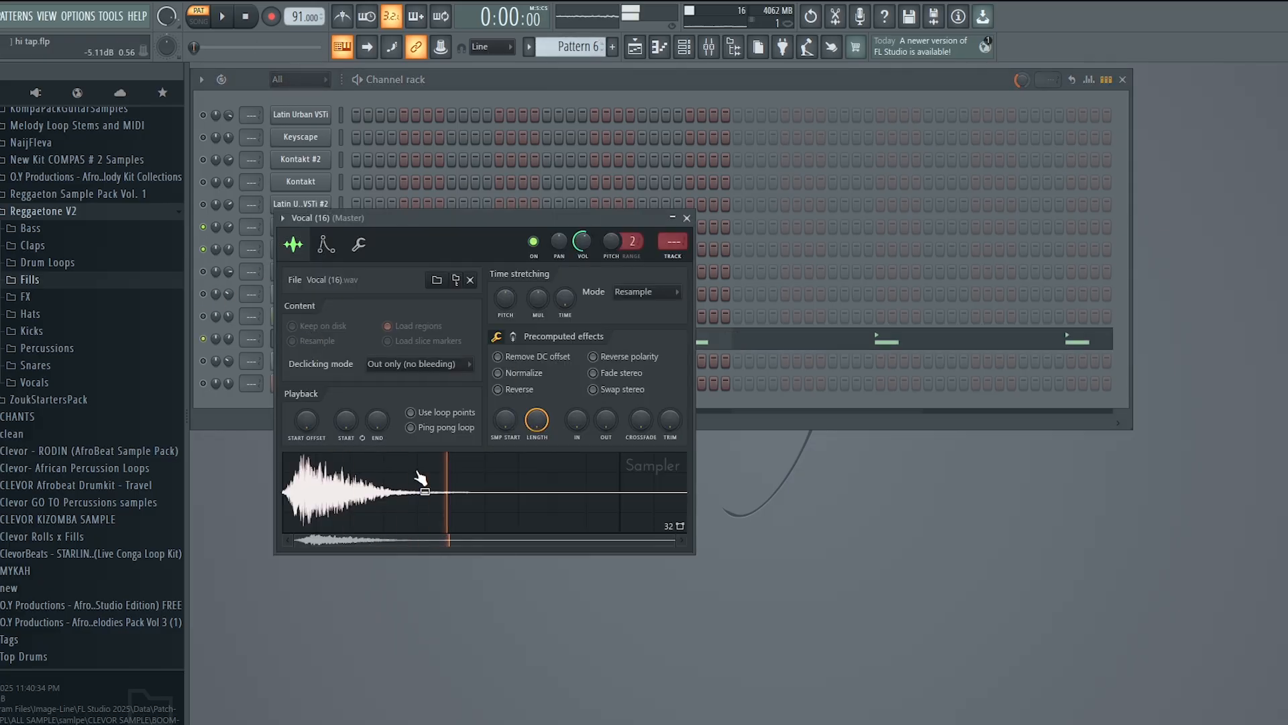
click(661, 86)
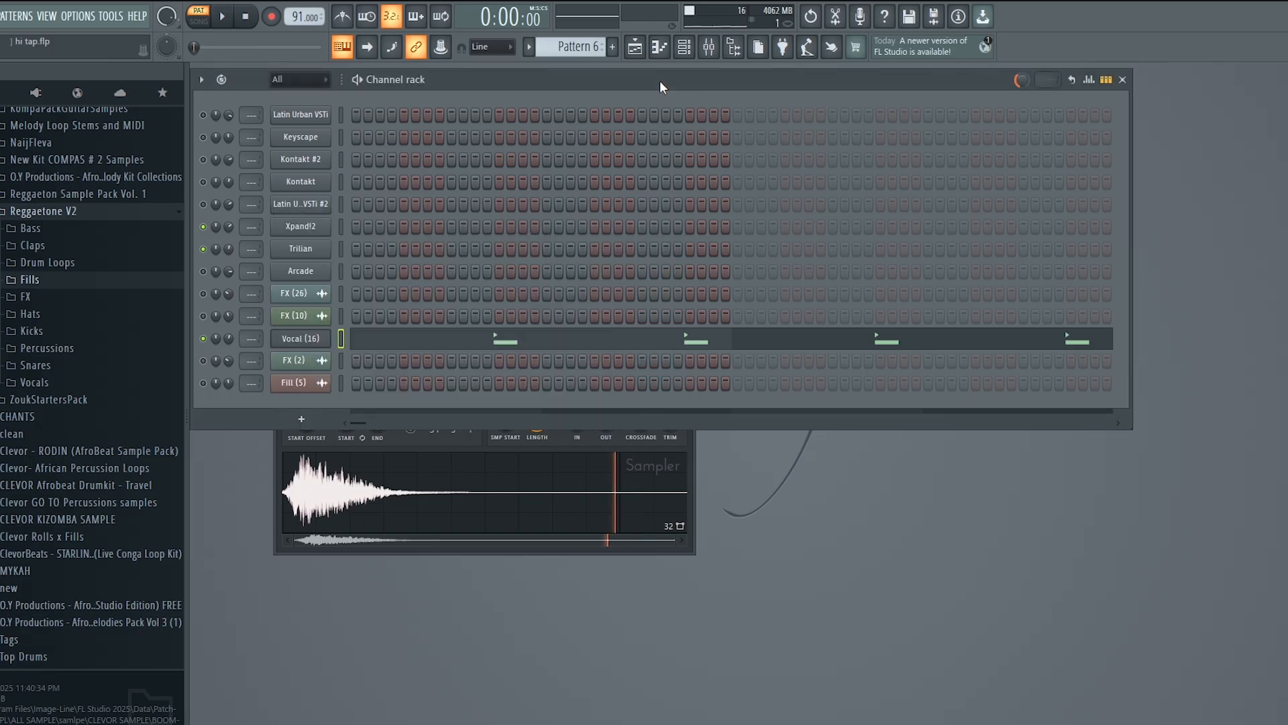
Step: Play Pattern 6 while viewing the Vocal (16) notes in the piano roll, closing it and stopping playback when done
key(space)
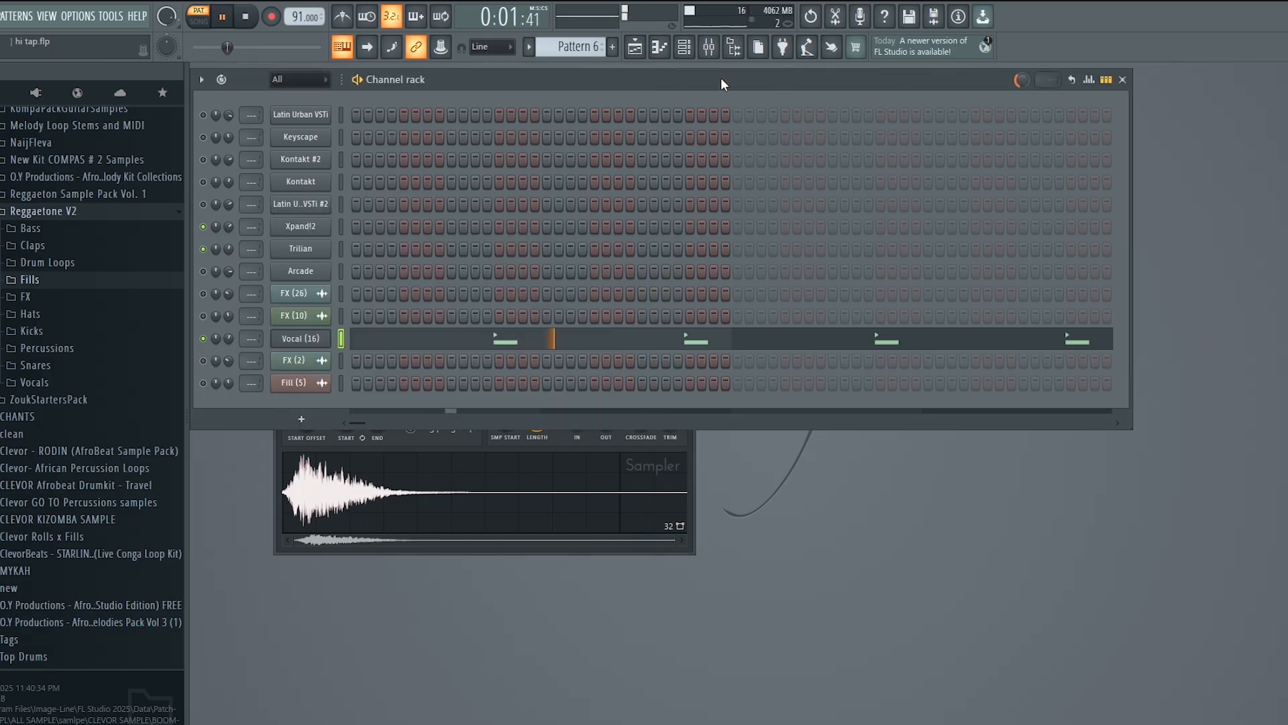
click(732, 338)
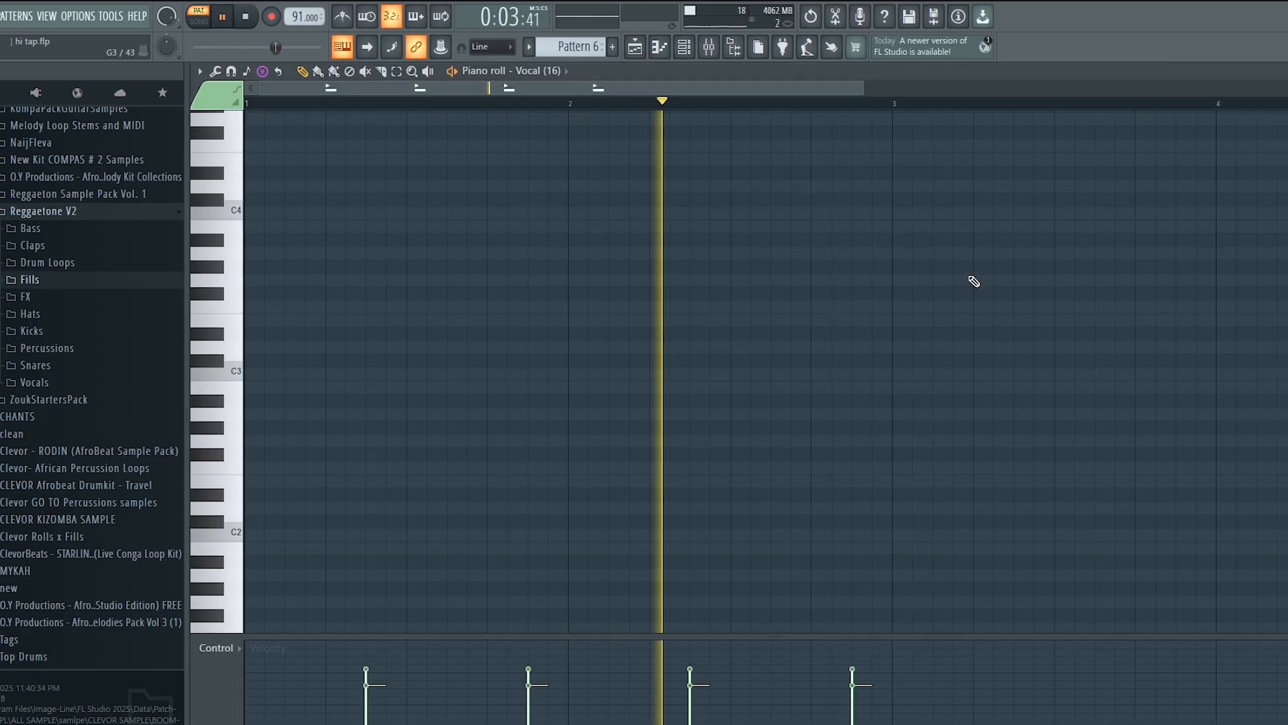
scroll(975, 281, up, 5)
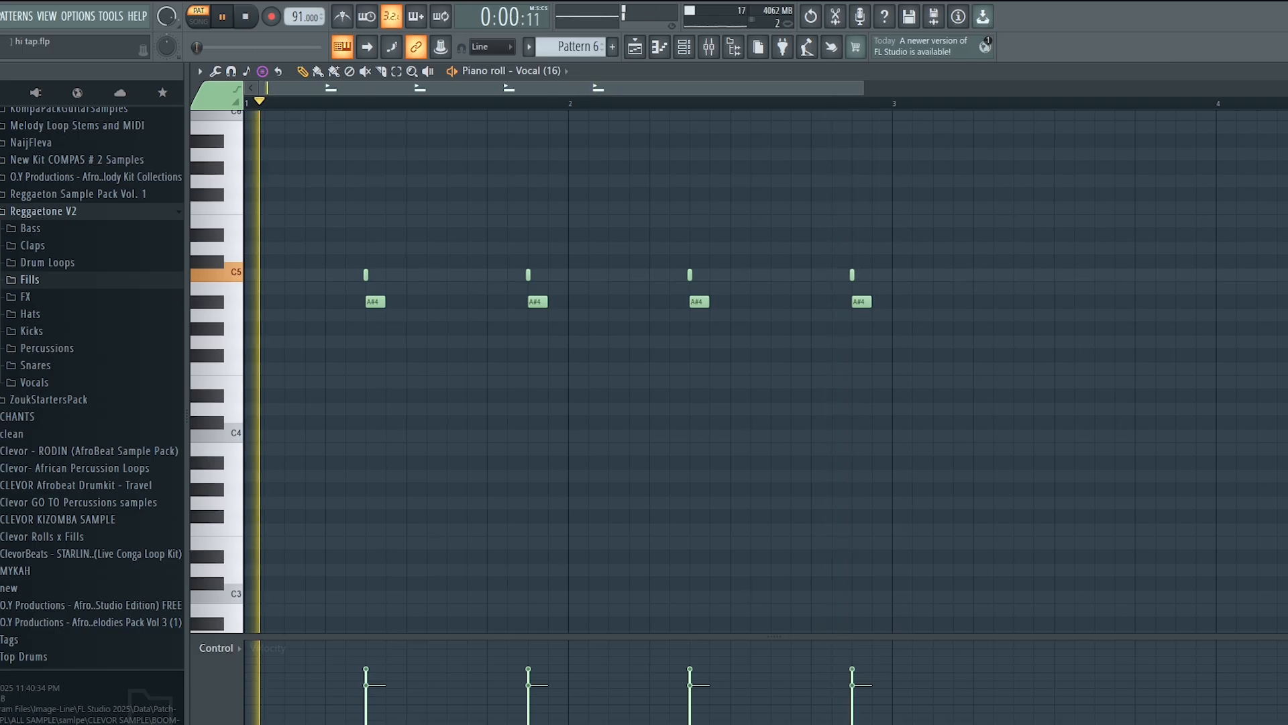
click(1283, 71)
key(space)
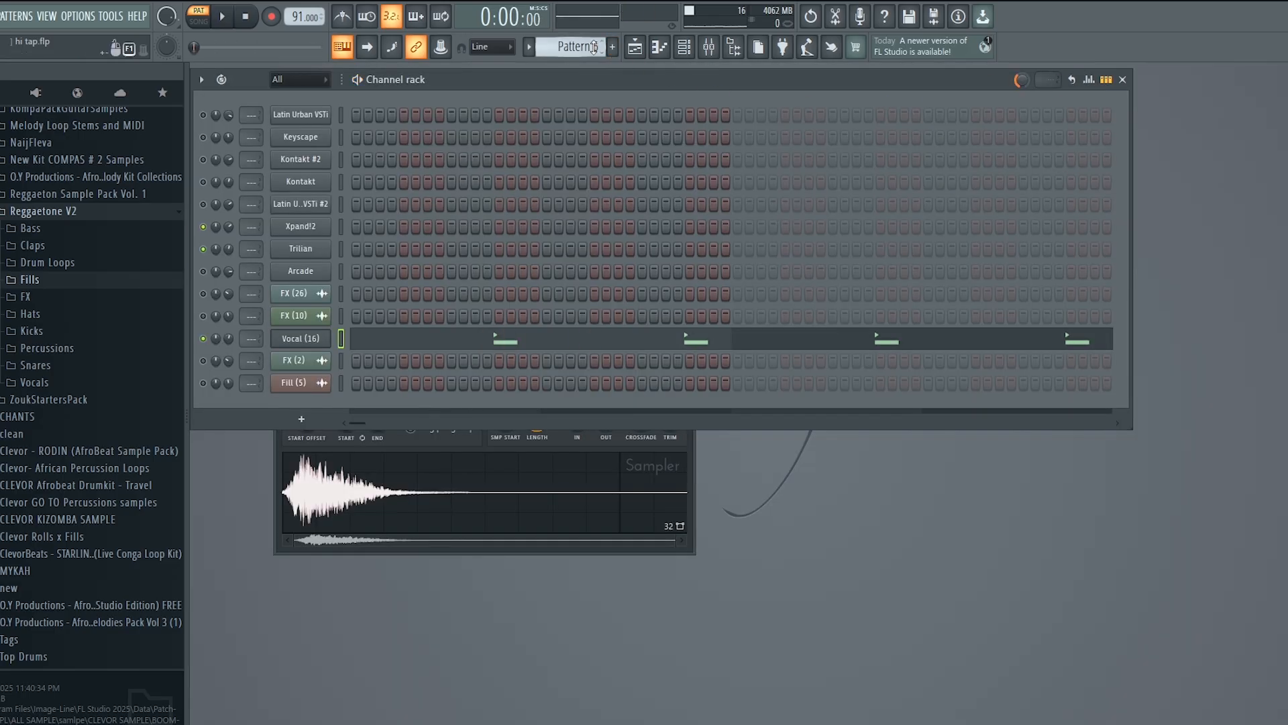
Step: Switch to Pattern 7 and view the choir preset loaded in Xpand!2, closing the instrument window when done
scroll(594, 46, down, 1)
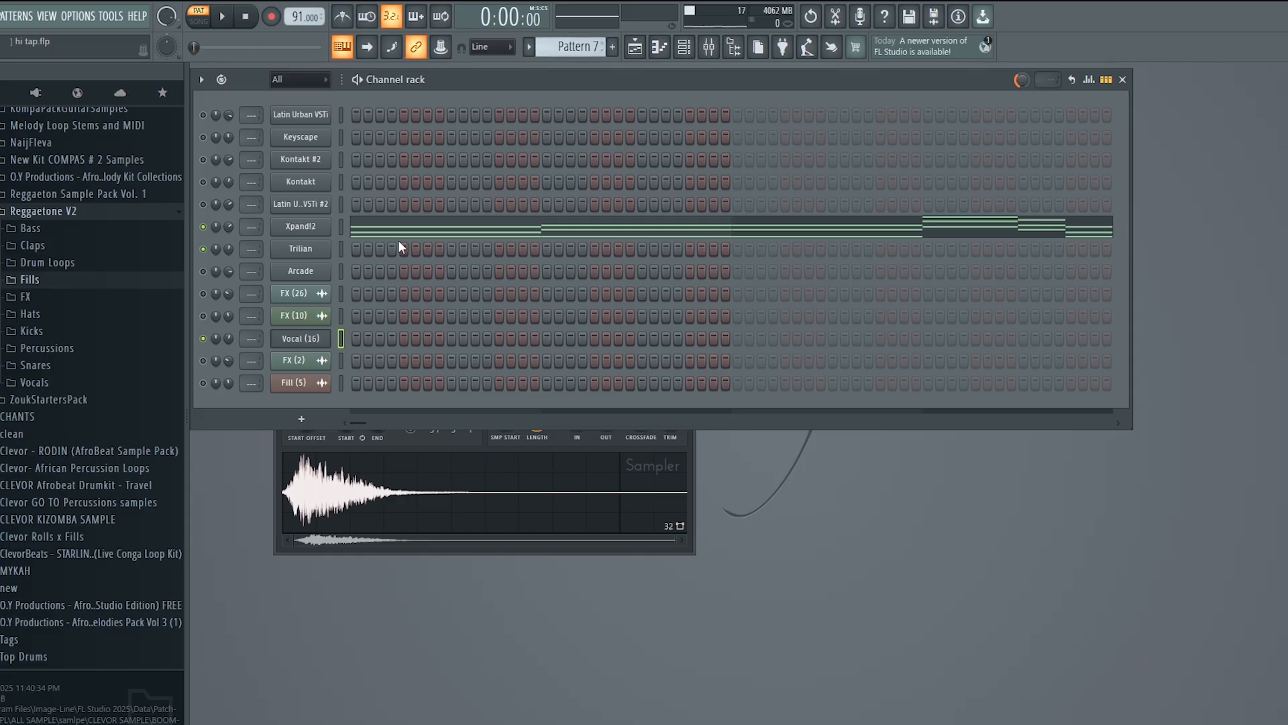
click(311, 231)
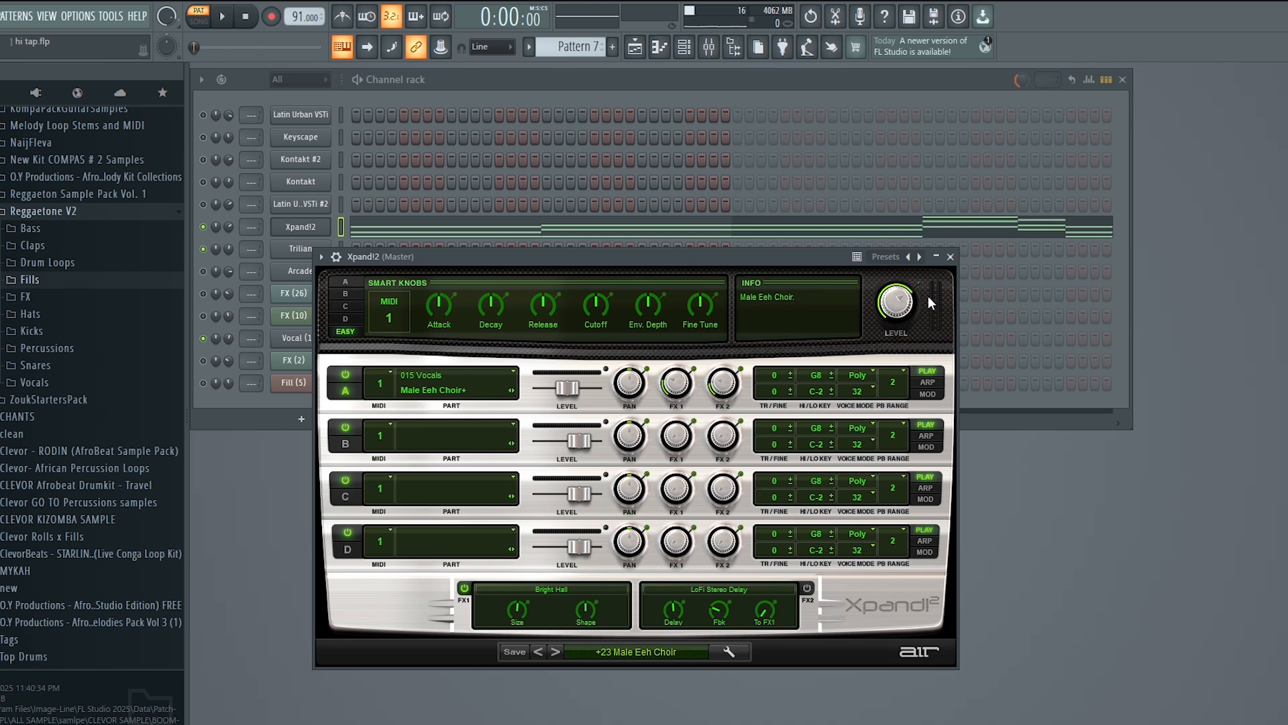
click(951, 257)
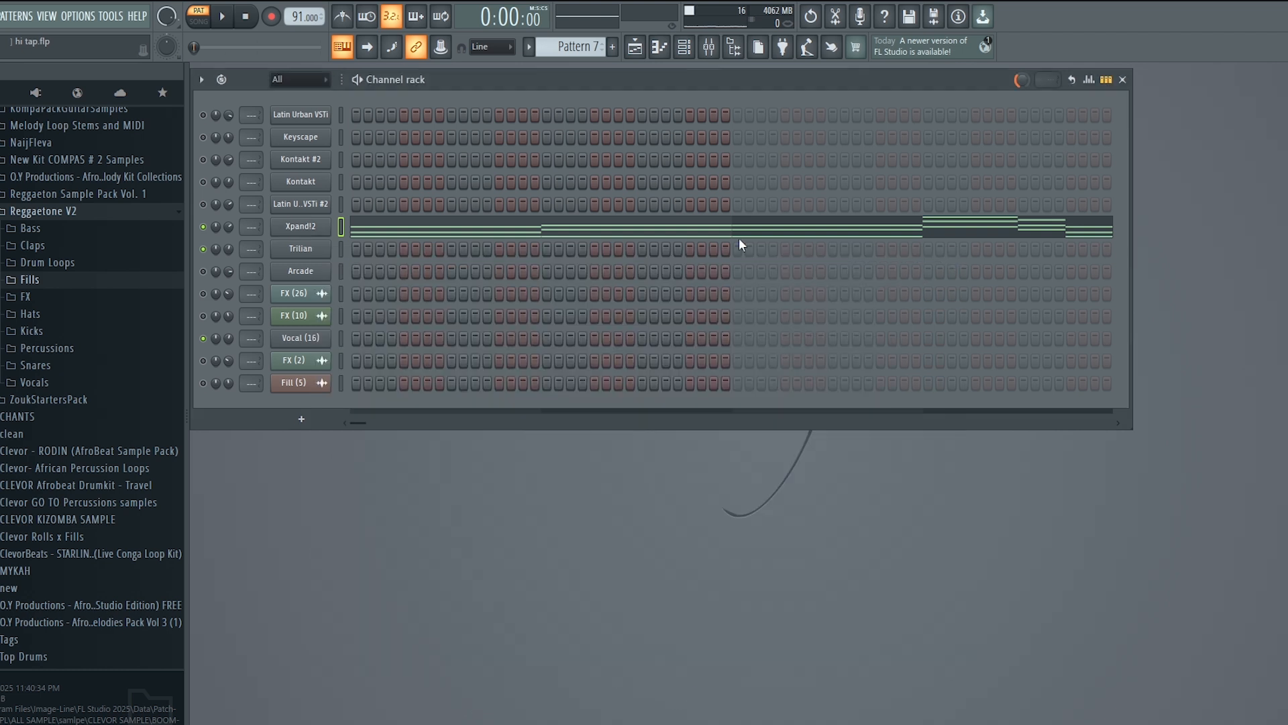
Step: Listen to the Xpand!2 chords of Pattern 7 in the piano roll, and close the piano roll
click(672, 229)
scroll(598, 187, up, 5)
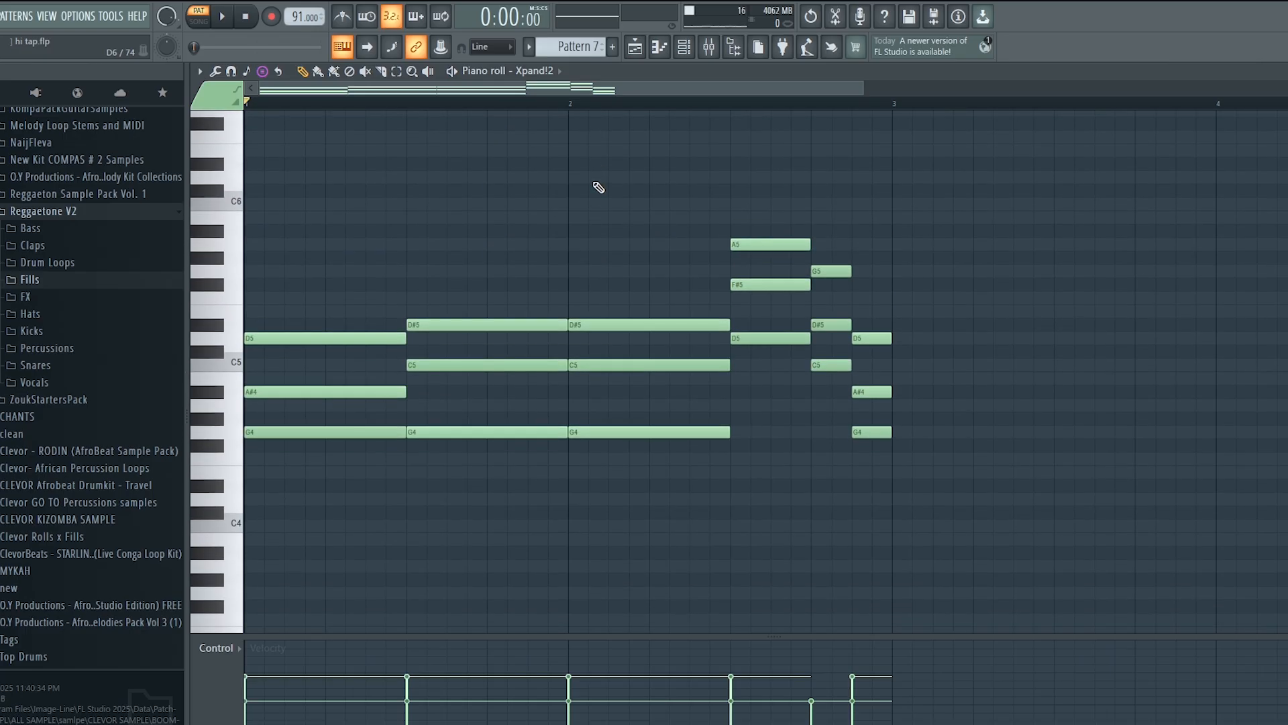
click(225, 18)
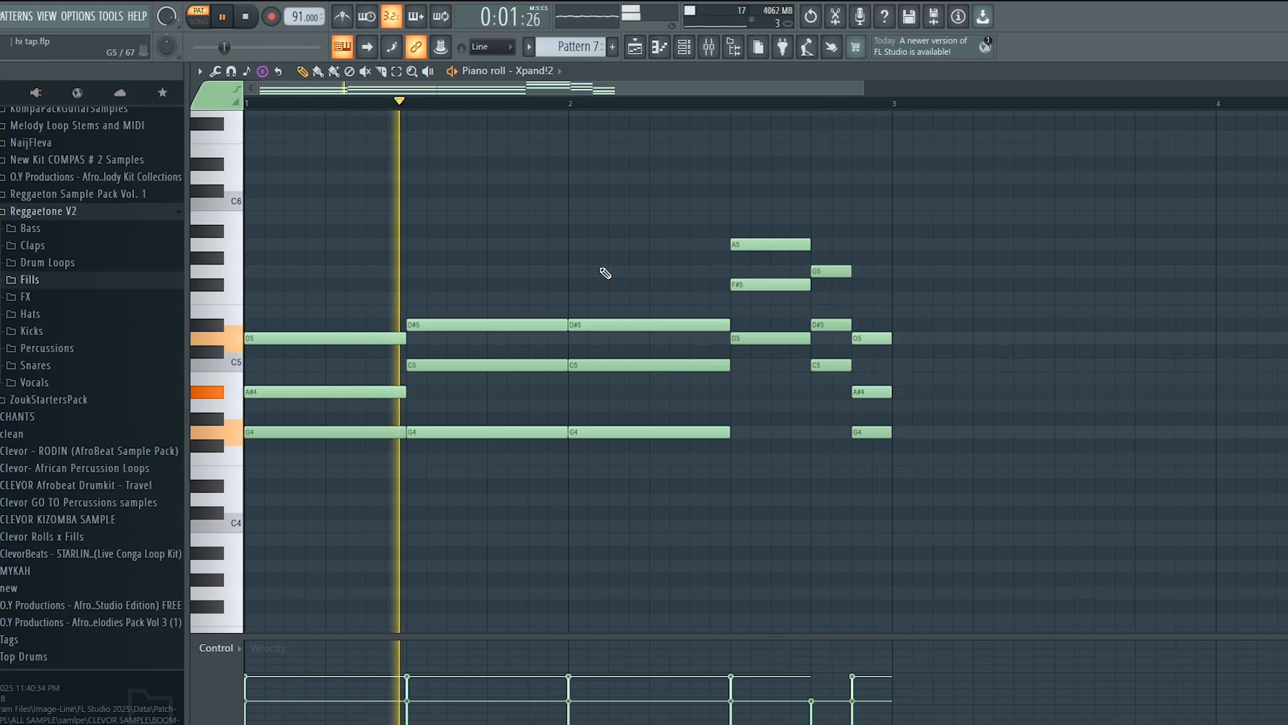
key(space)
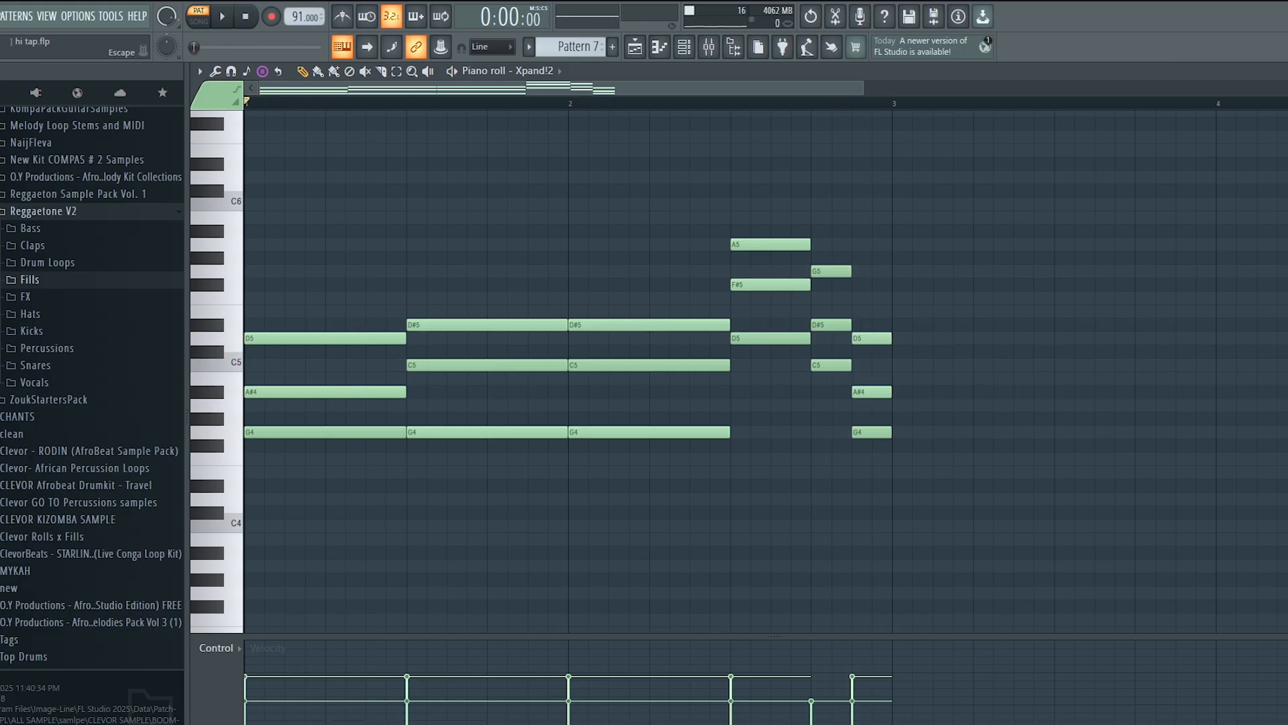
key(Escape)
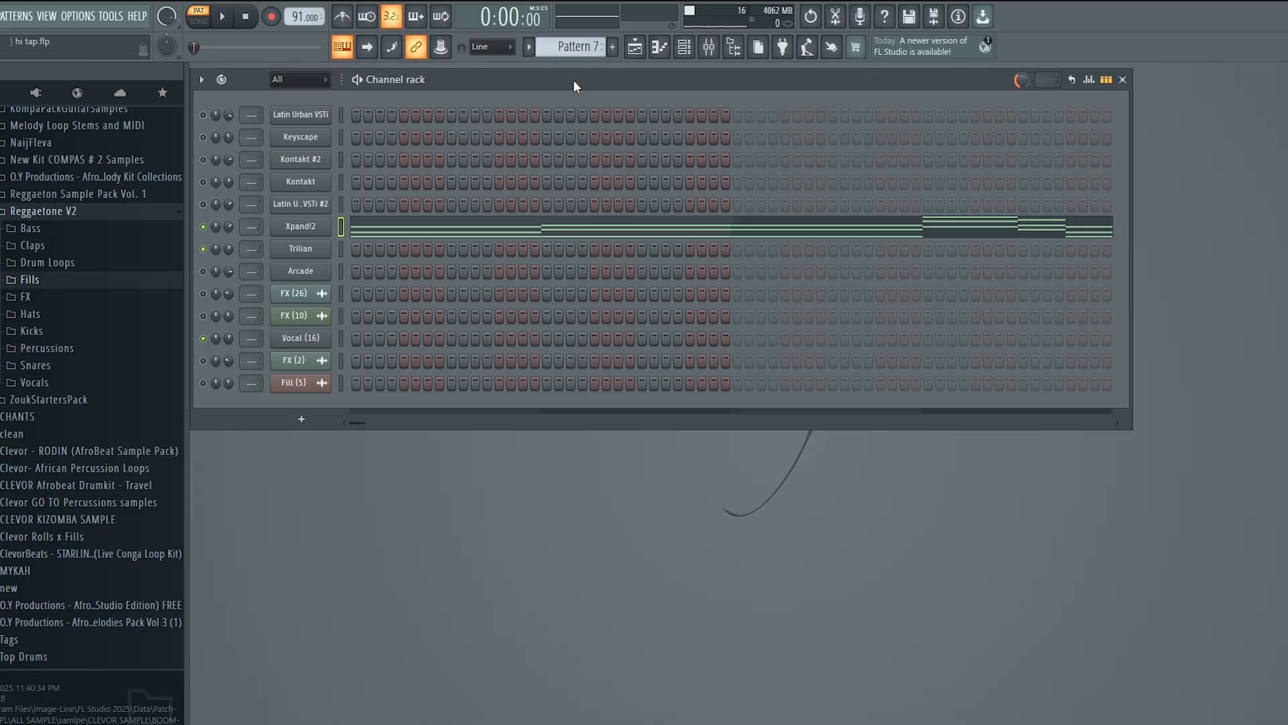
Step: Browse the channel contents of the remaining patterns up to Pattern 12, and return to Pattern 2
scroll(575, 46, down, 3)
scroll(575, 46, up, 1)
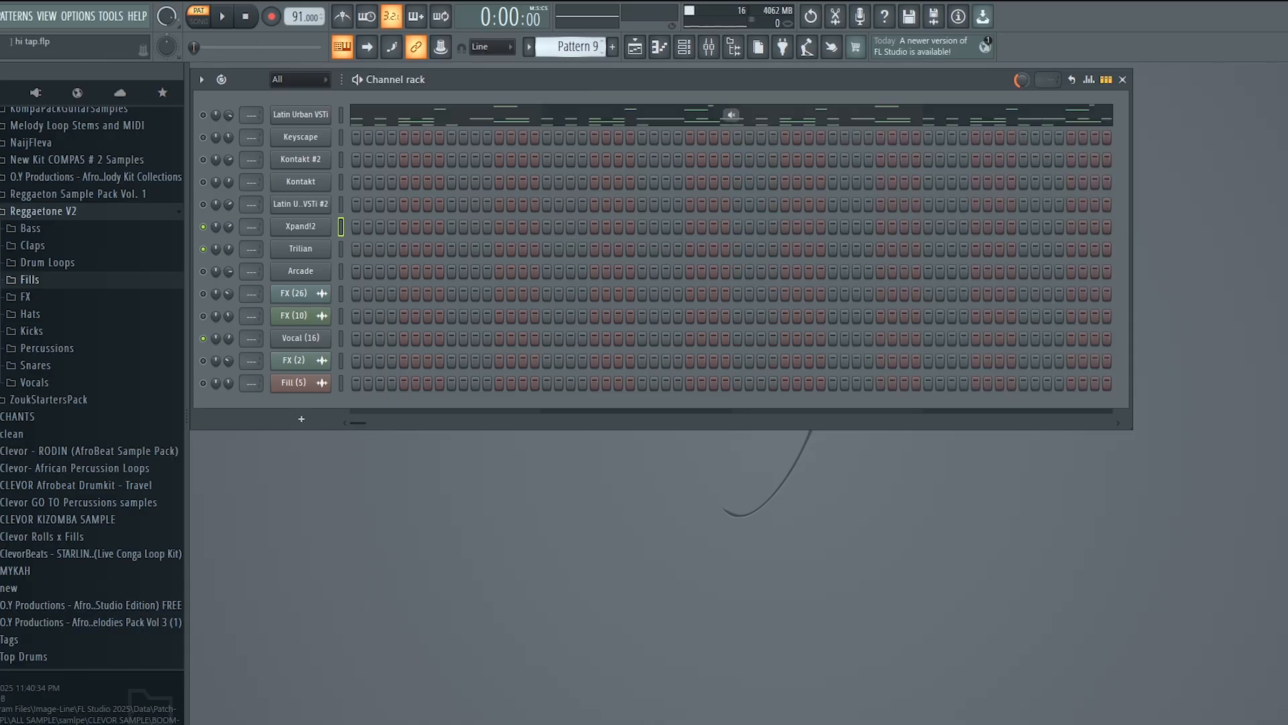
scroll(576, 46, down, 2)
scroll(576, 46, down, 1)
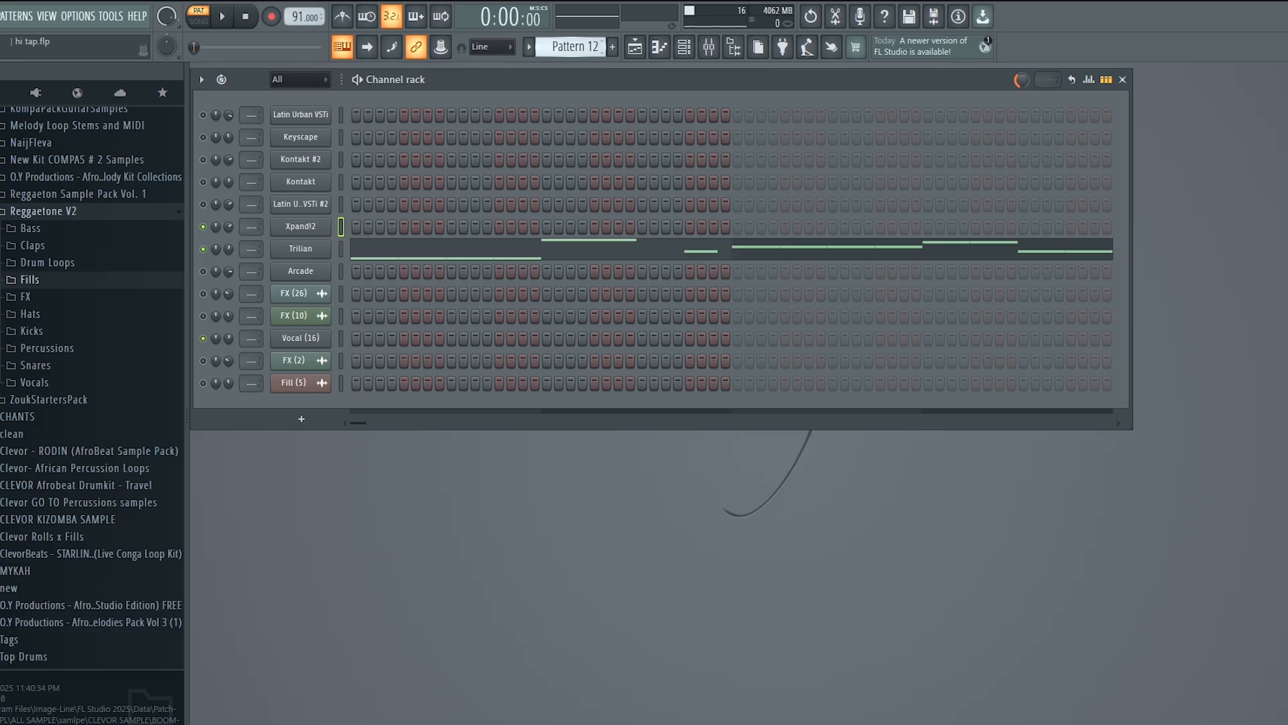
scroll(576, 46, up, 9)
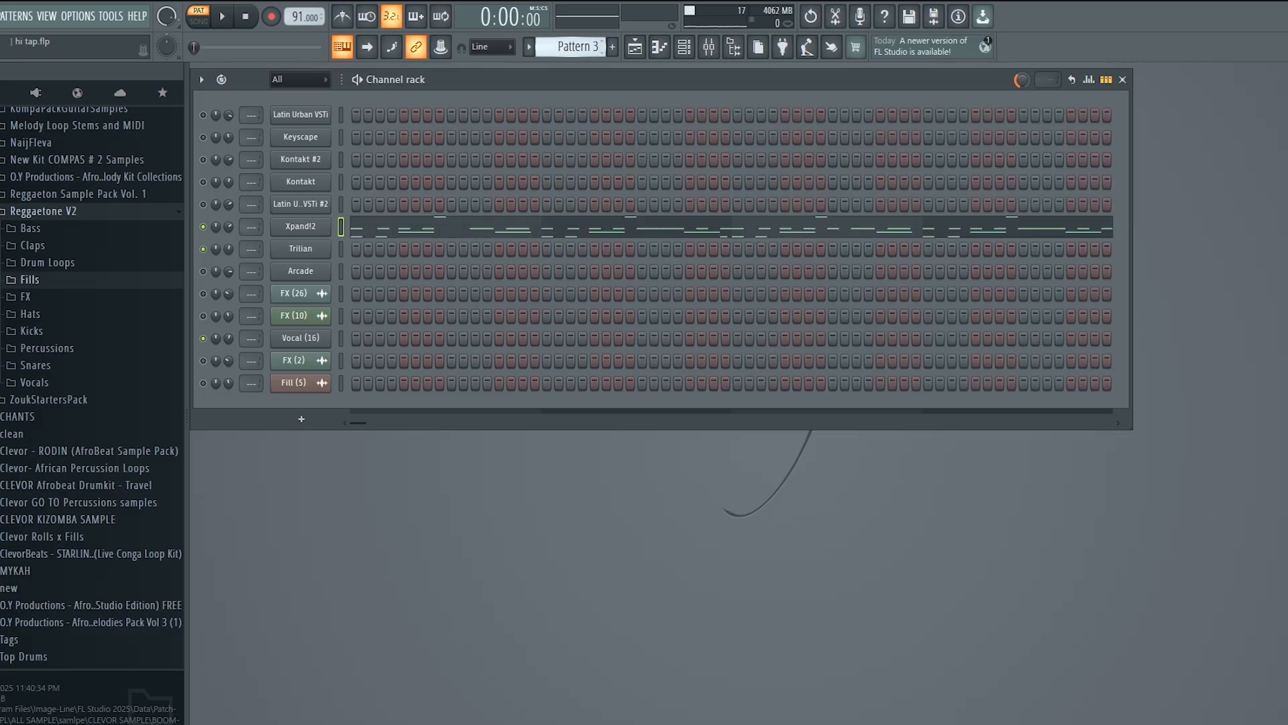
scroll(576, 46, up, 1)
Step: Show the opening bars of the playlist and preview the FX (10) clip's sample, placing its window clear of the intro clips
click(636, 49)
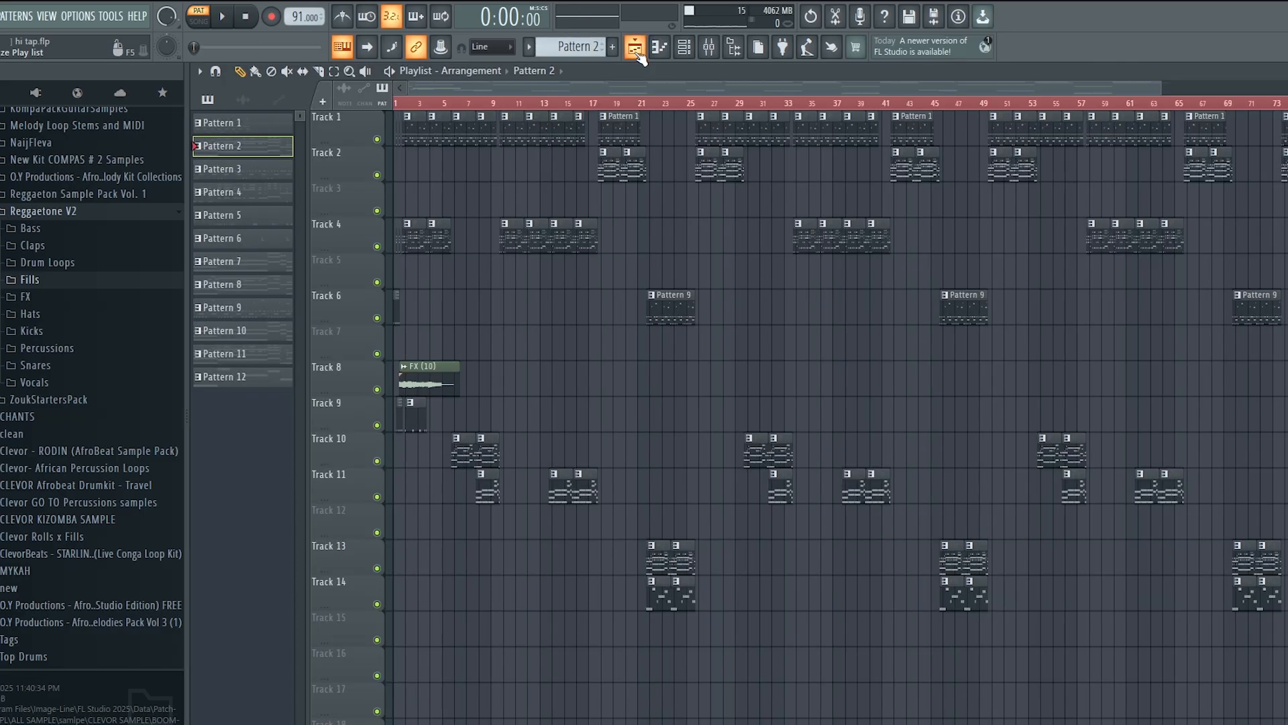
drag(1163, 83, 494, 81)
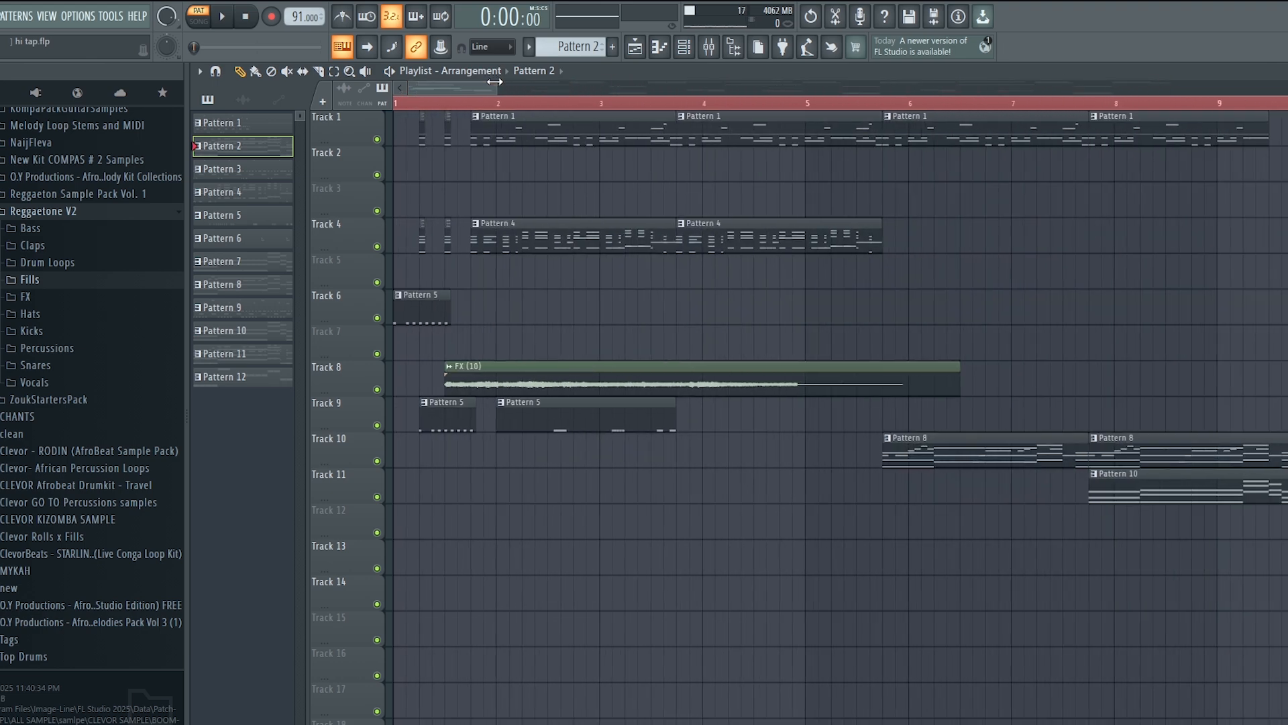
double_click(664, 371)
drag(415, 204, 723, 188)
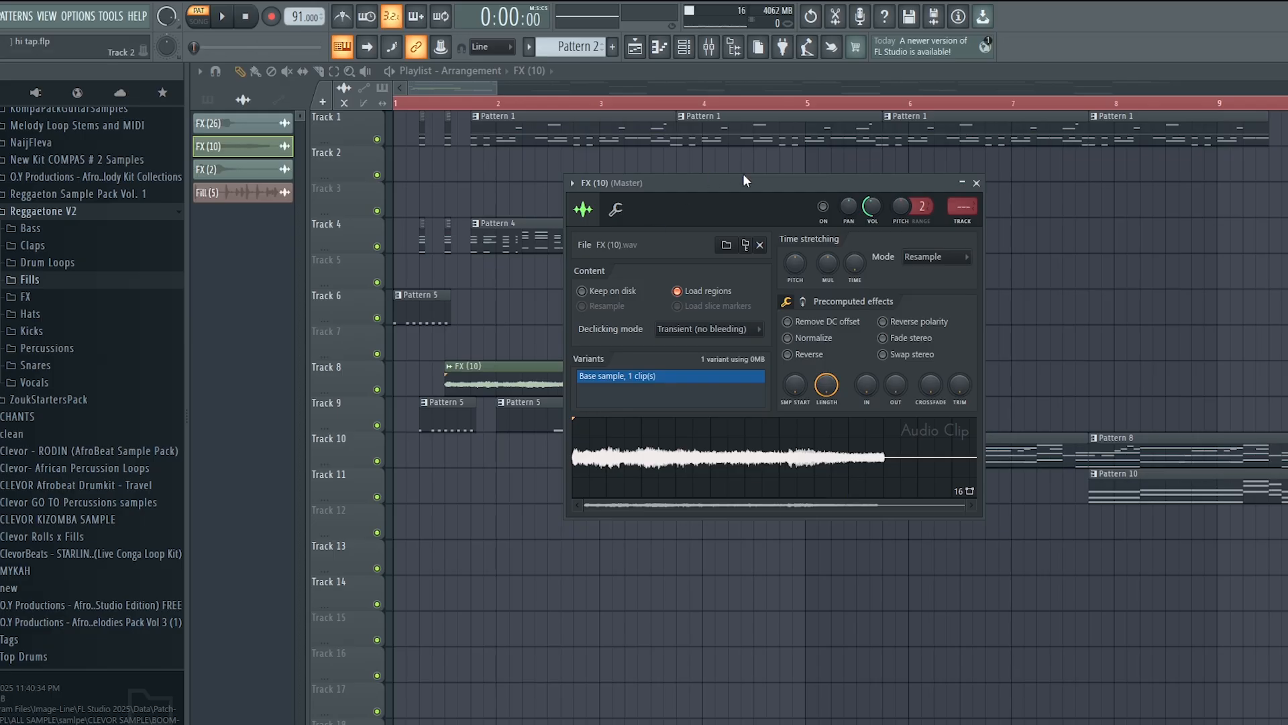
click(712, 443)
click(247, 20)
drag(814, 180, 1020, 180)
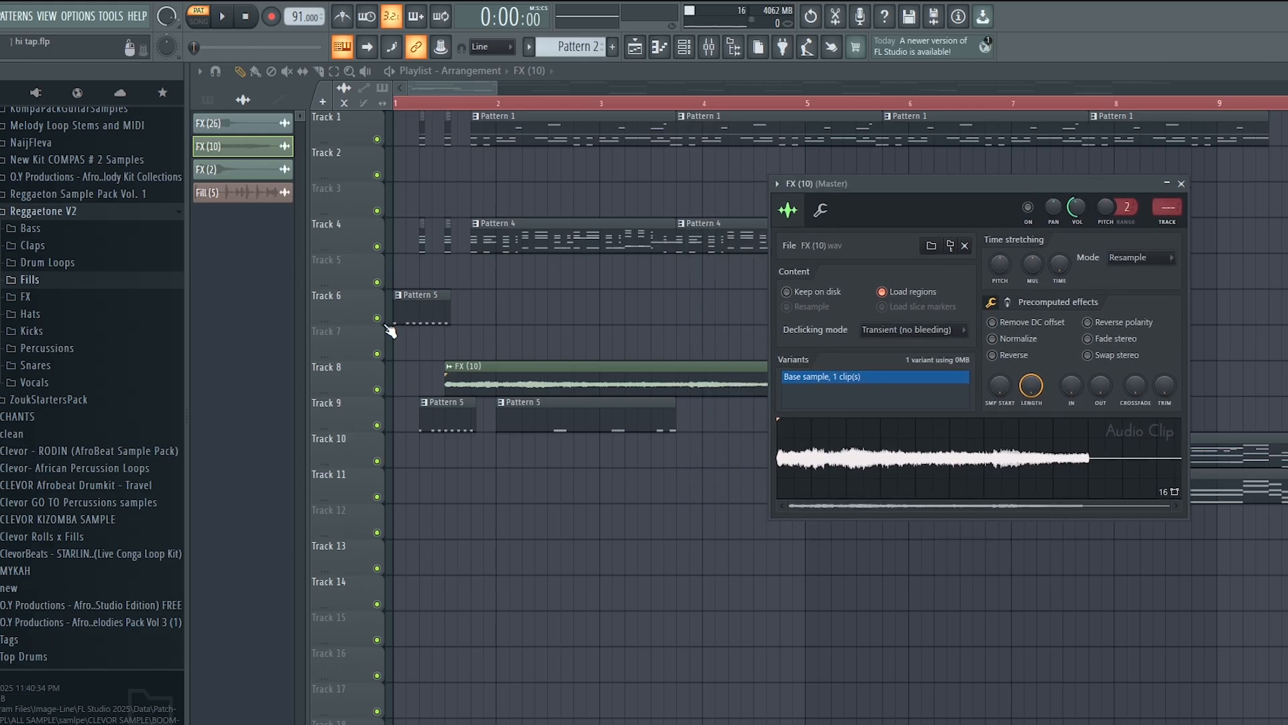
Step: Open the Pattern 5 clip from Track 6 in the piano roll and play its Latin Urban VSTi notes
double_click(414, 321)
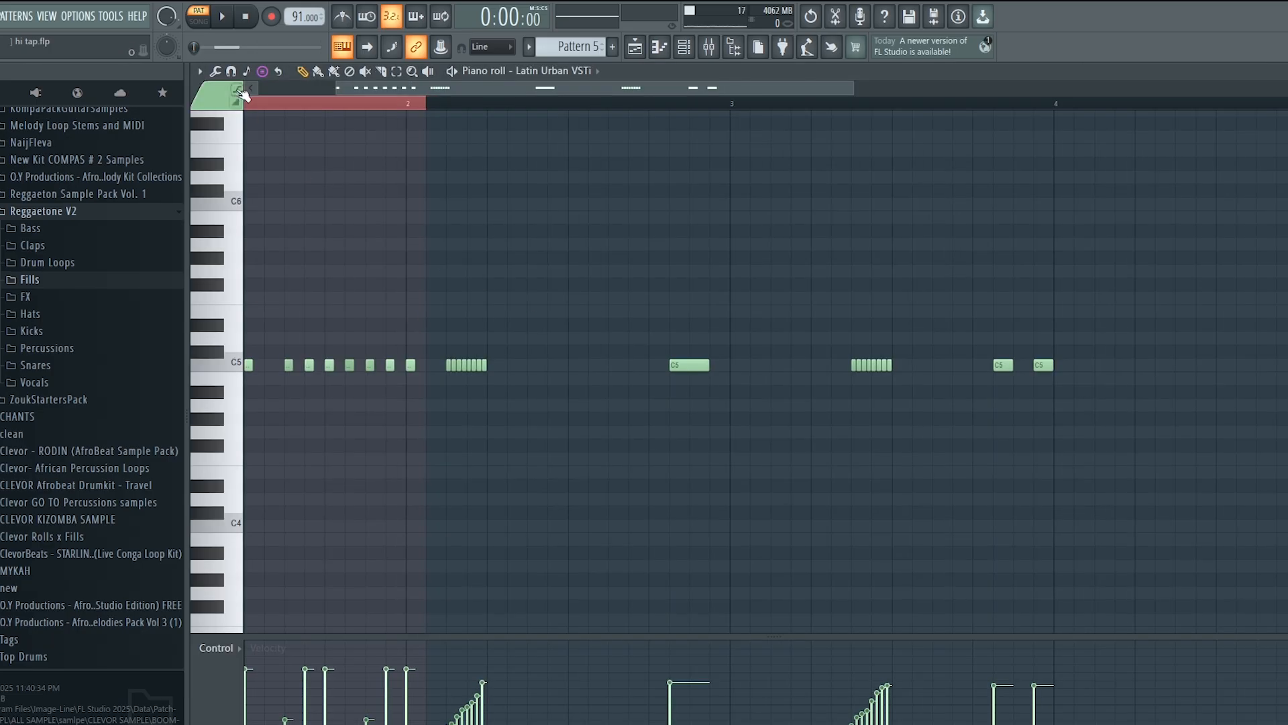
drag(563, 88, 329, 84)
click(218, 18)
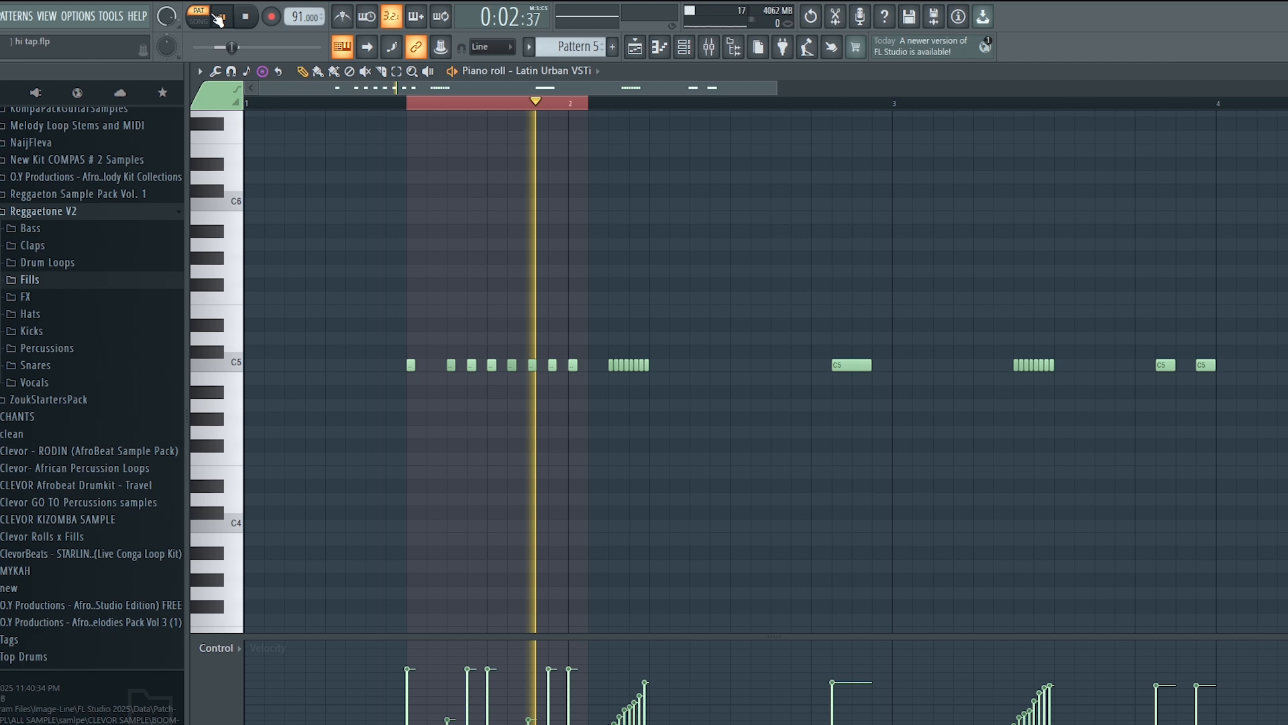
key(space)
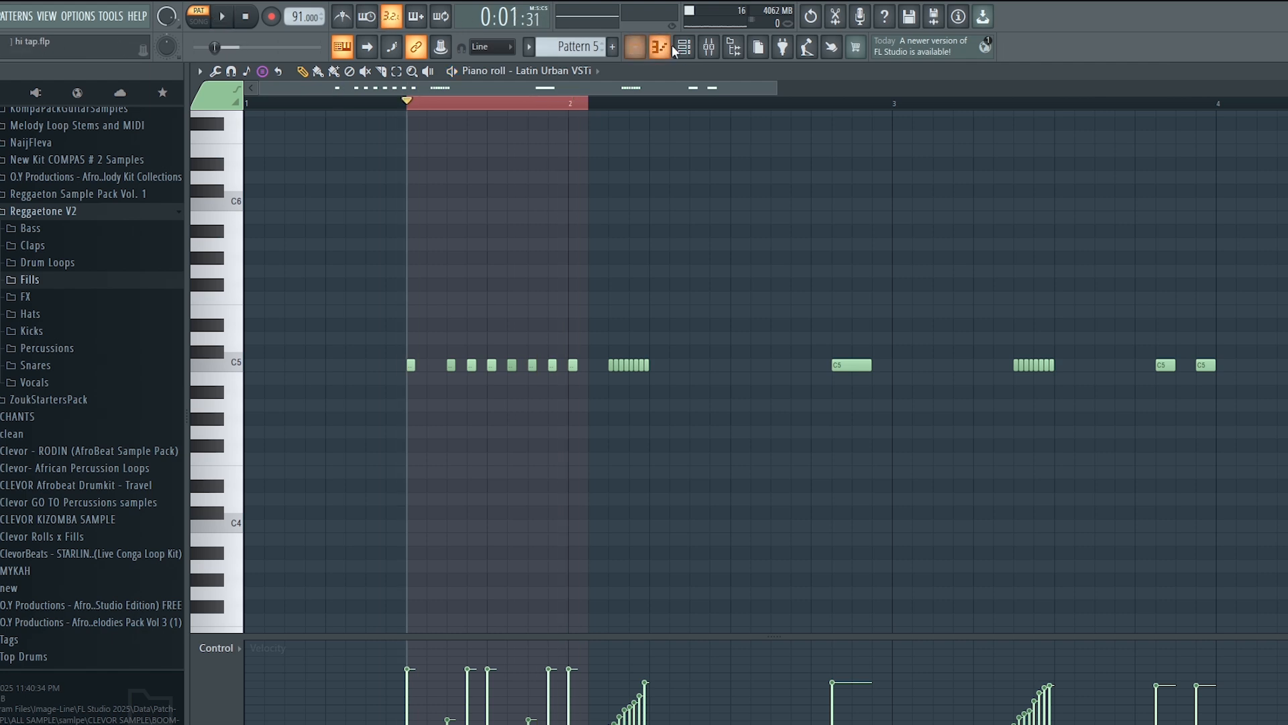
Step: Unmute Latin Urban VSTi in the channel rack and listen to its Pattern 5 notes in the piano roll
click(684, 47)
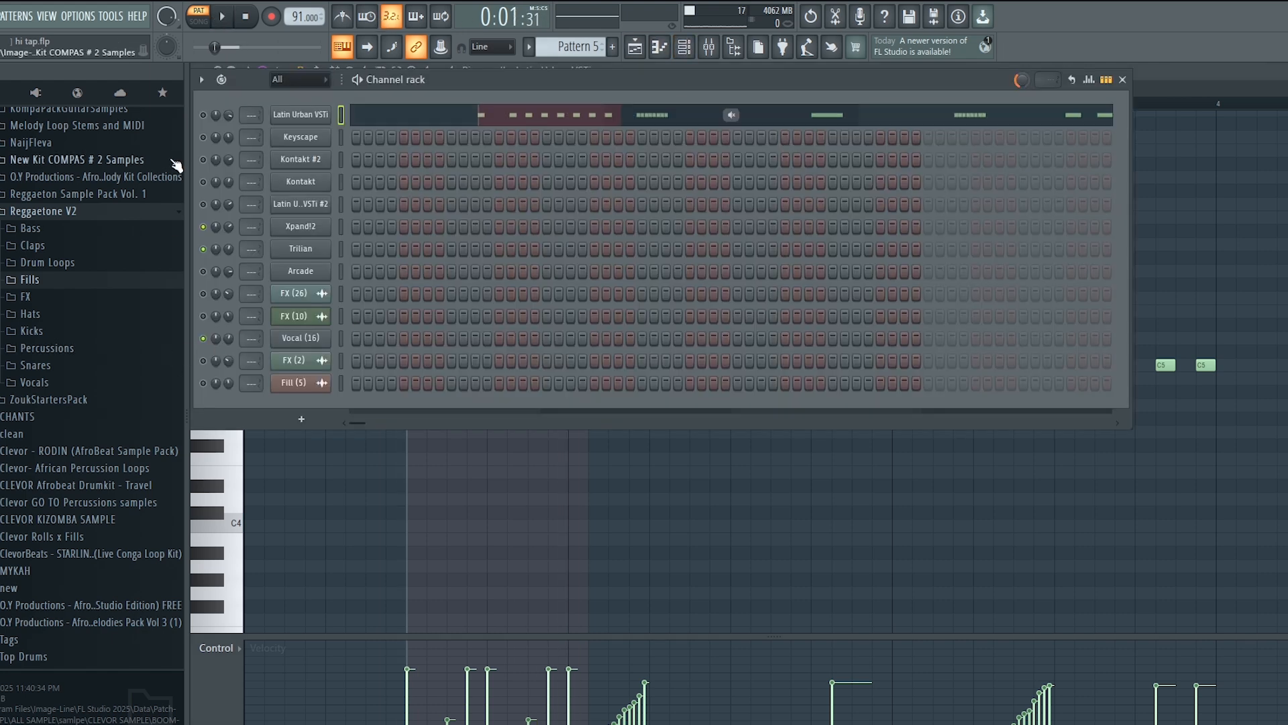
click(203, 114)
click(483, 118)
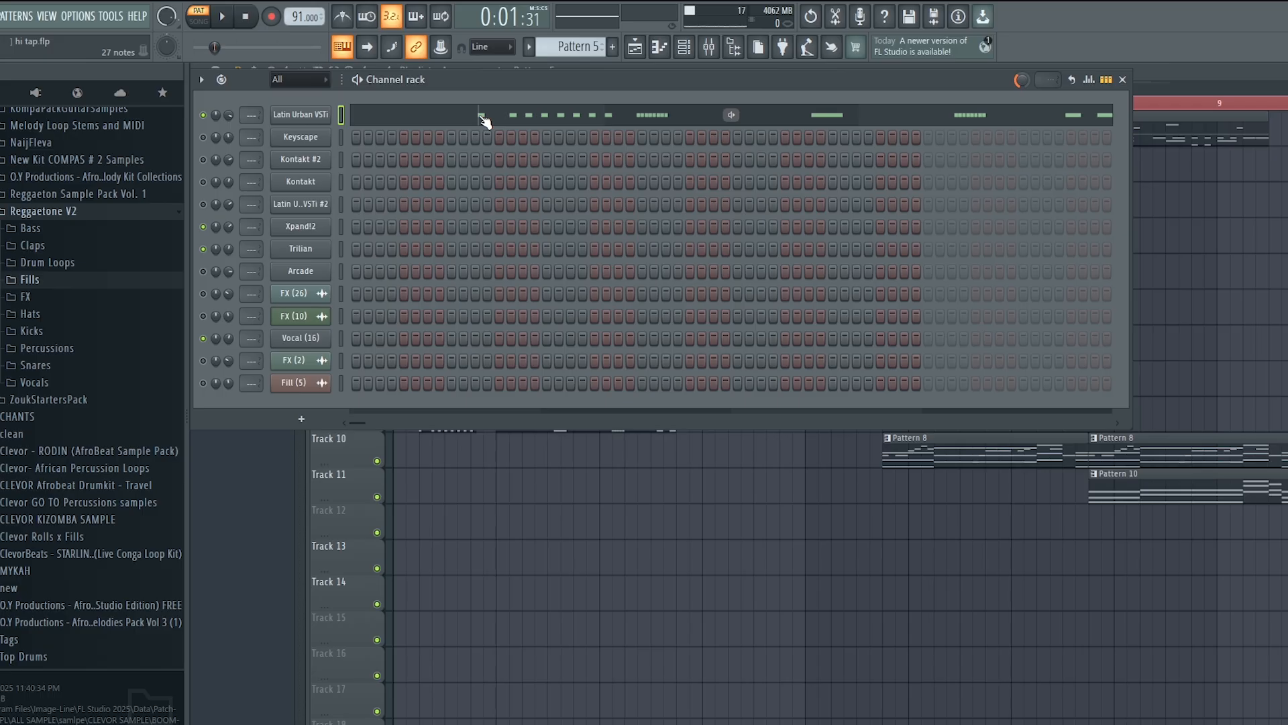
key(space)
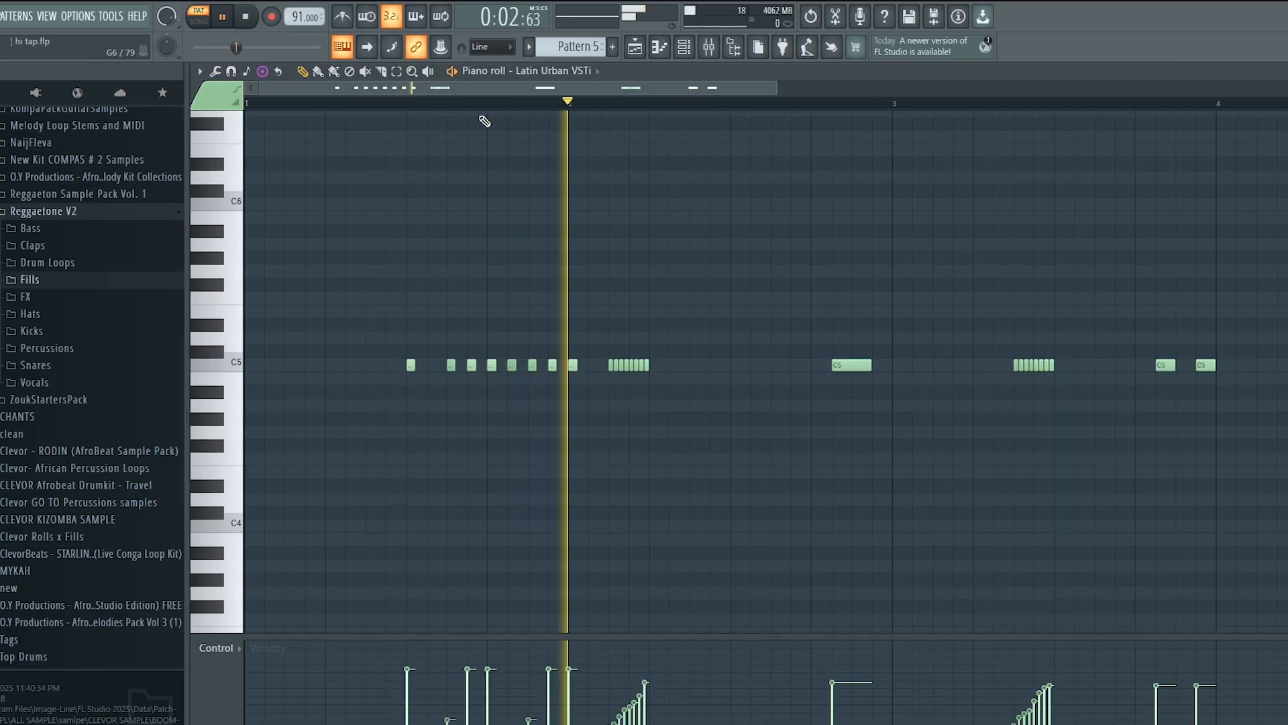
key(space)
key(space)
key(space)
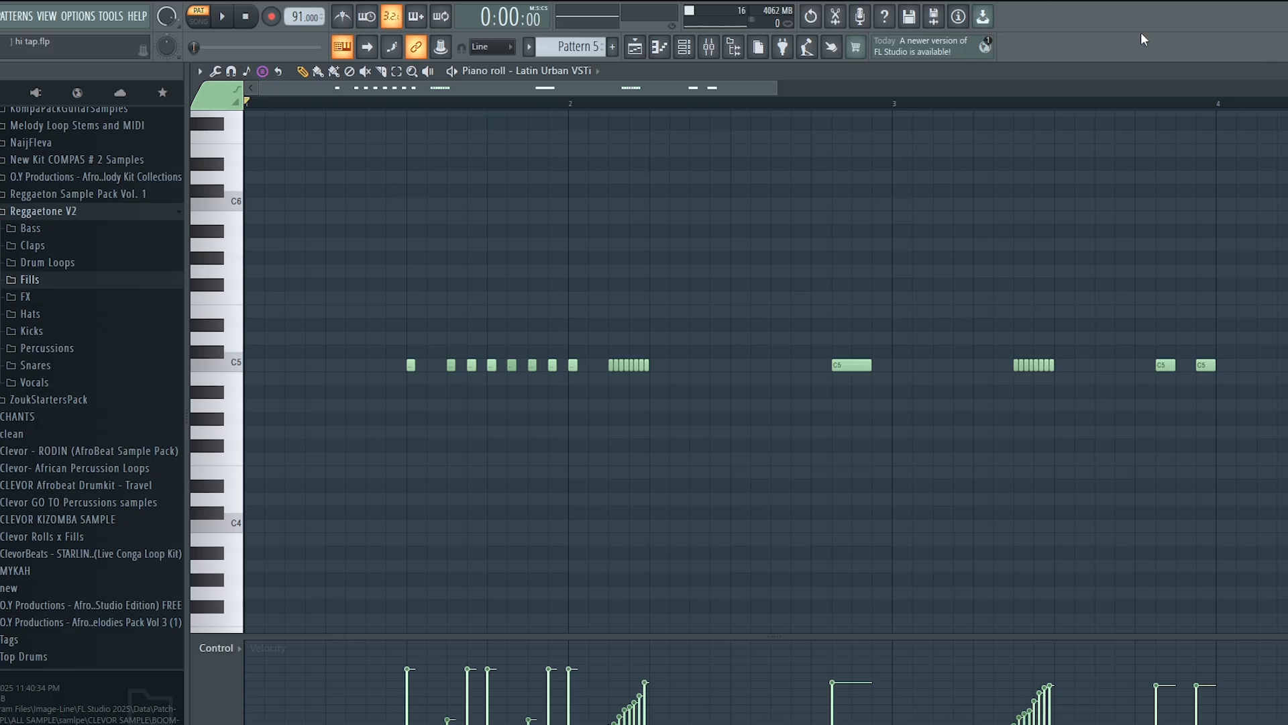
Step: Close the piano roll and return to the playlist to look over the arrangement's intro clips
key(Escape)
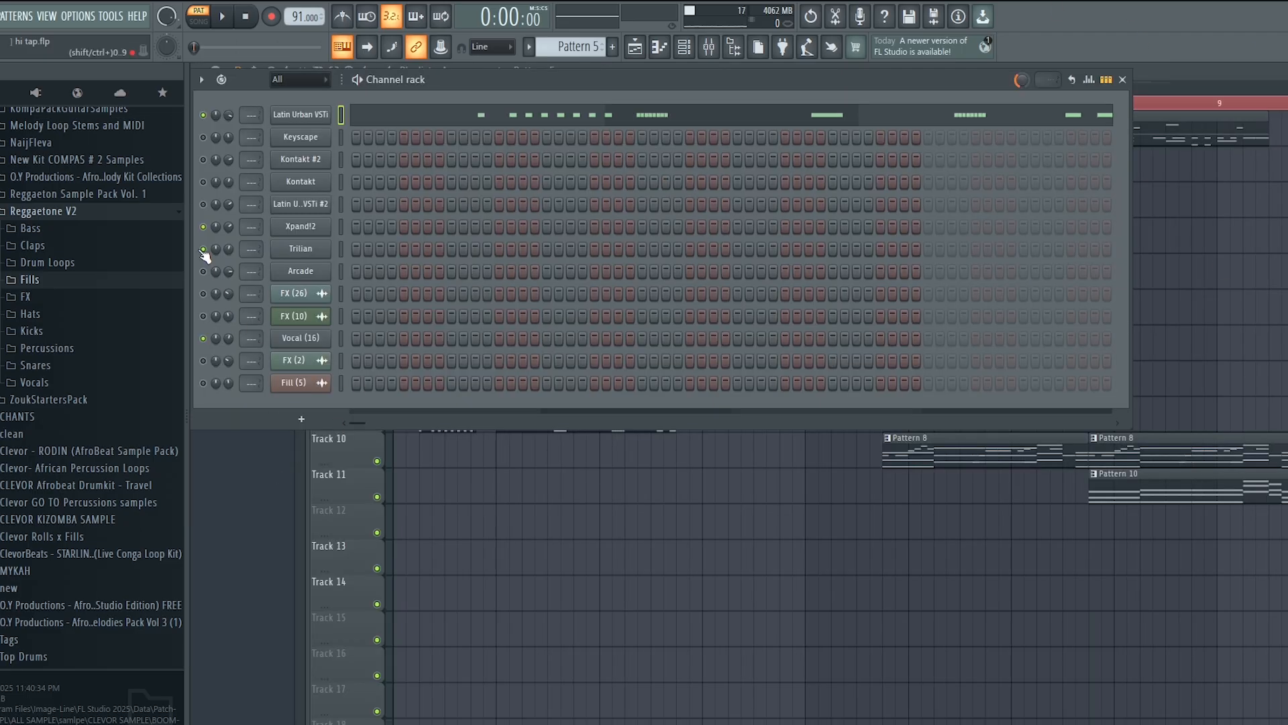
click(343, 456)
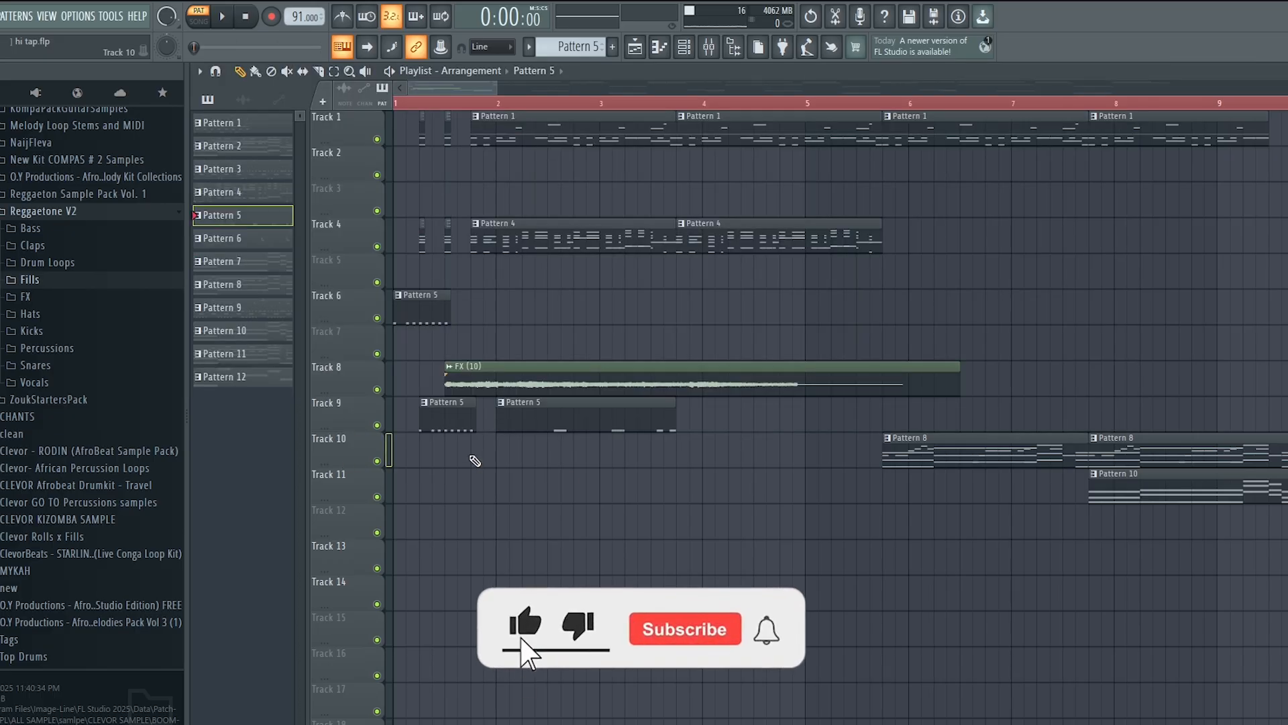
scroll(475, 461, down, 3)
scroll(475, 461, up, 3)
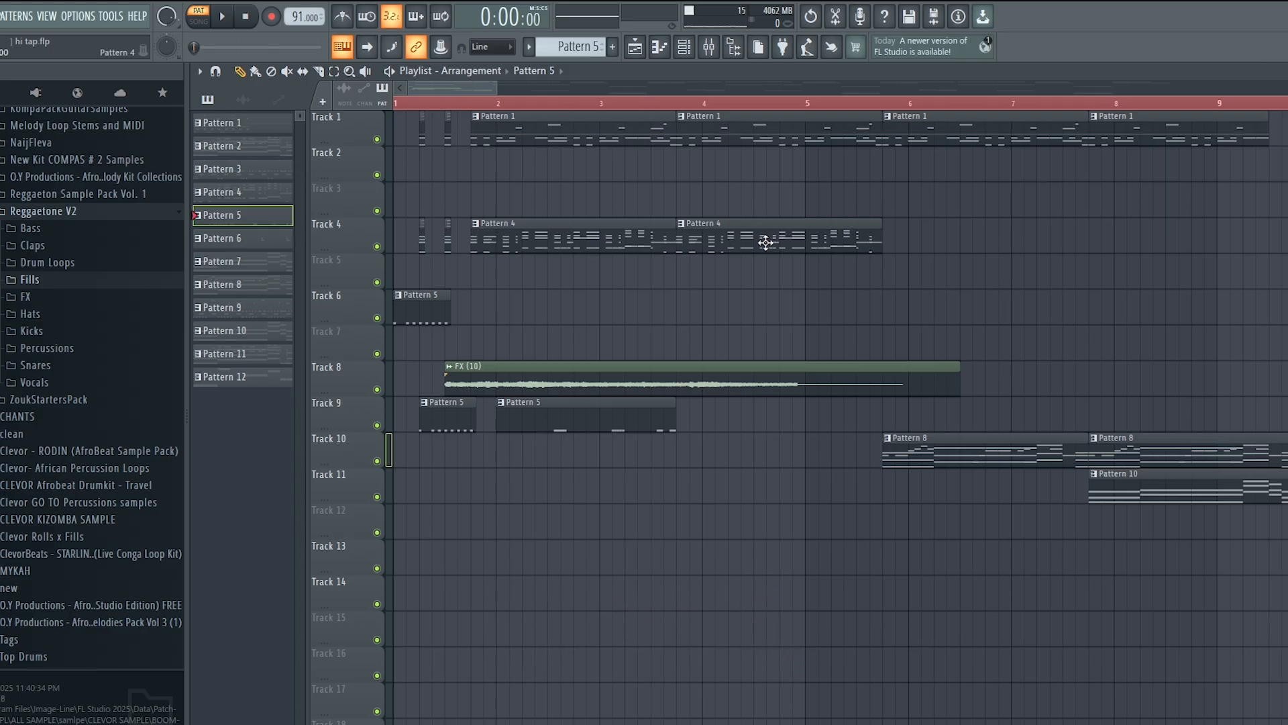
Step: Show Pattern 1 in the channel rack and return to the playlist arrangement
click(635, 49)
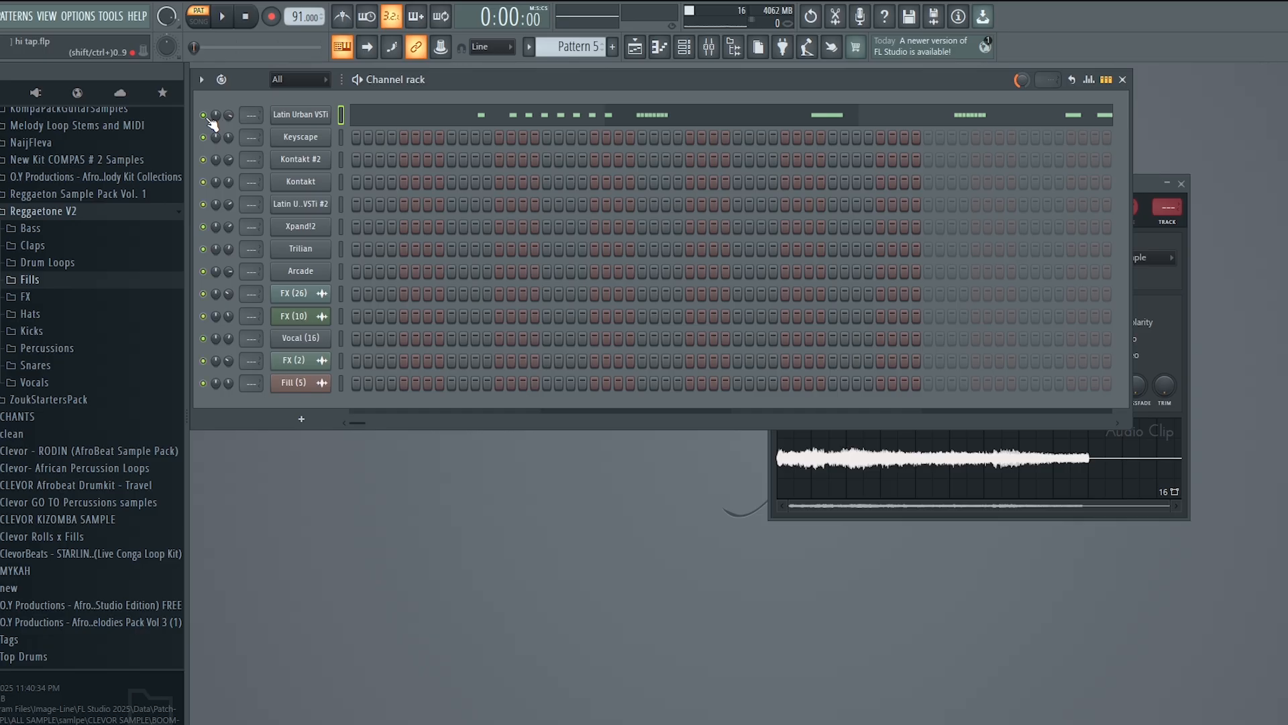
click(635, 47)
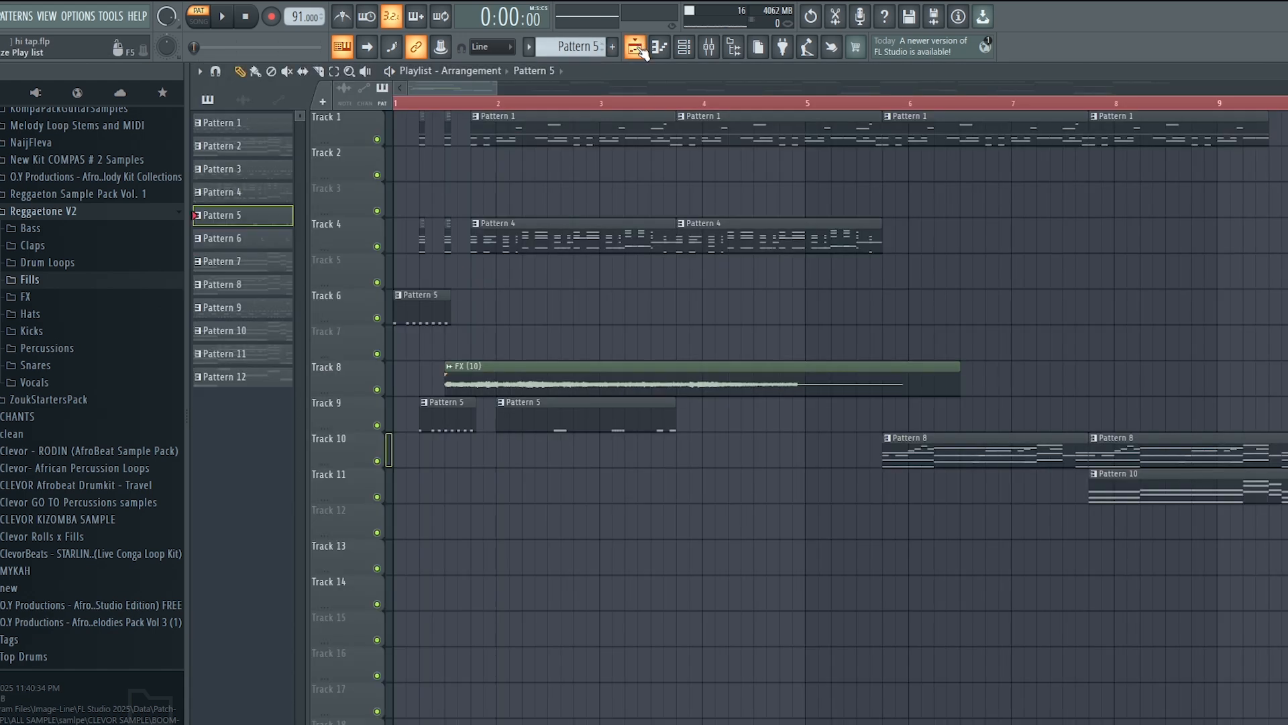
click(684, 57)
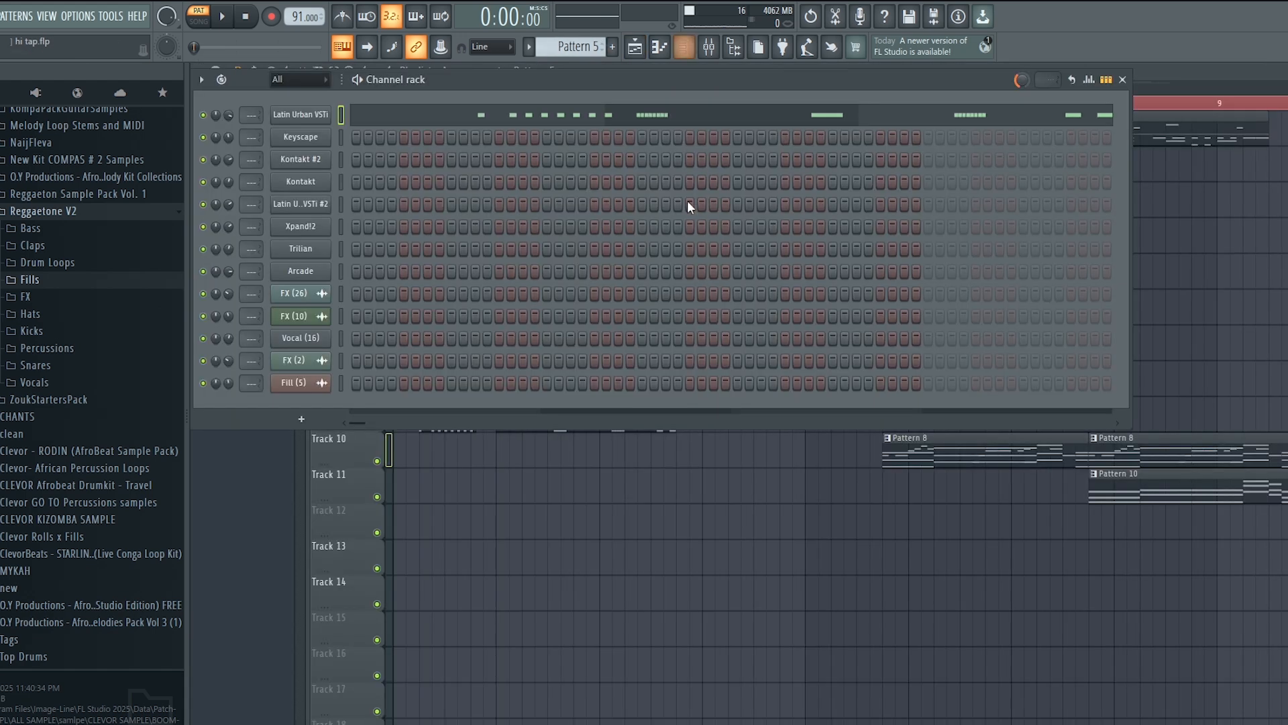
scroll(585, 55, up, 4)
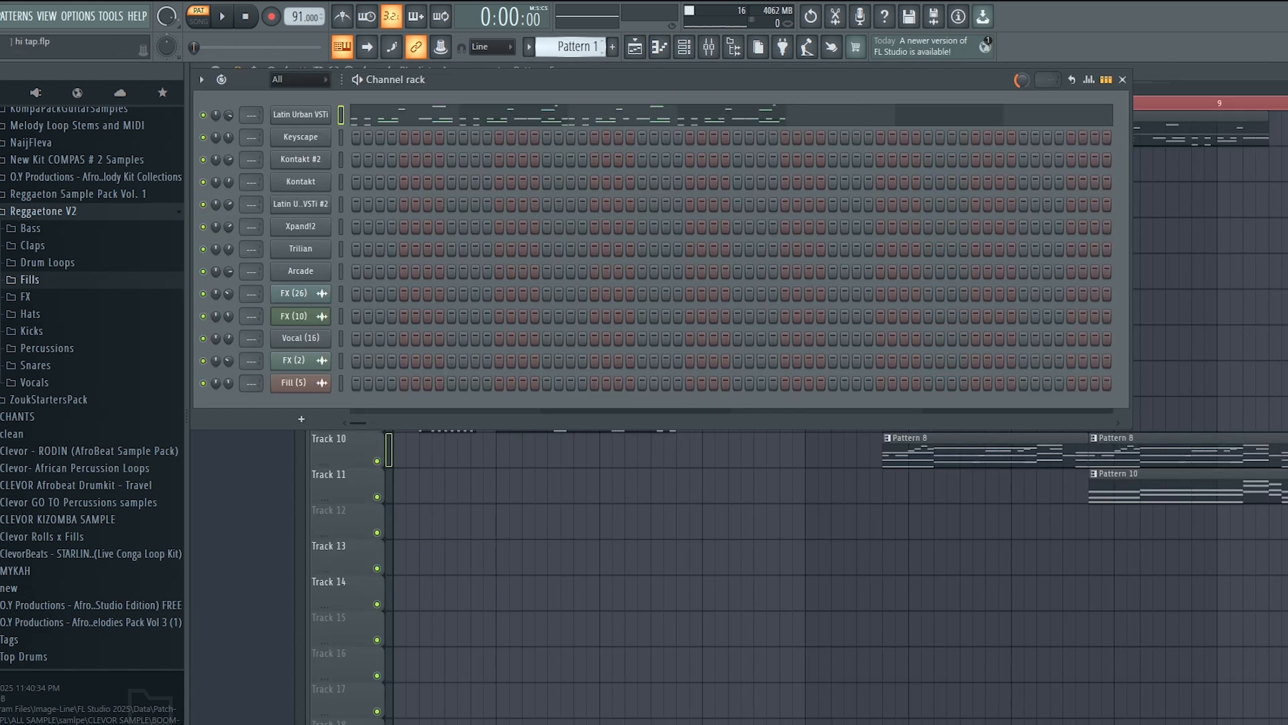
click(1160, 75)
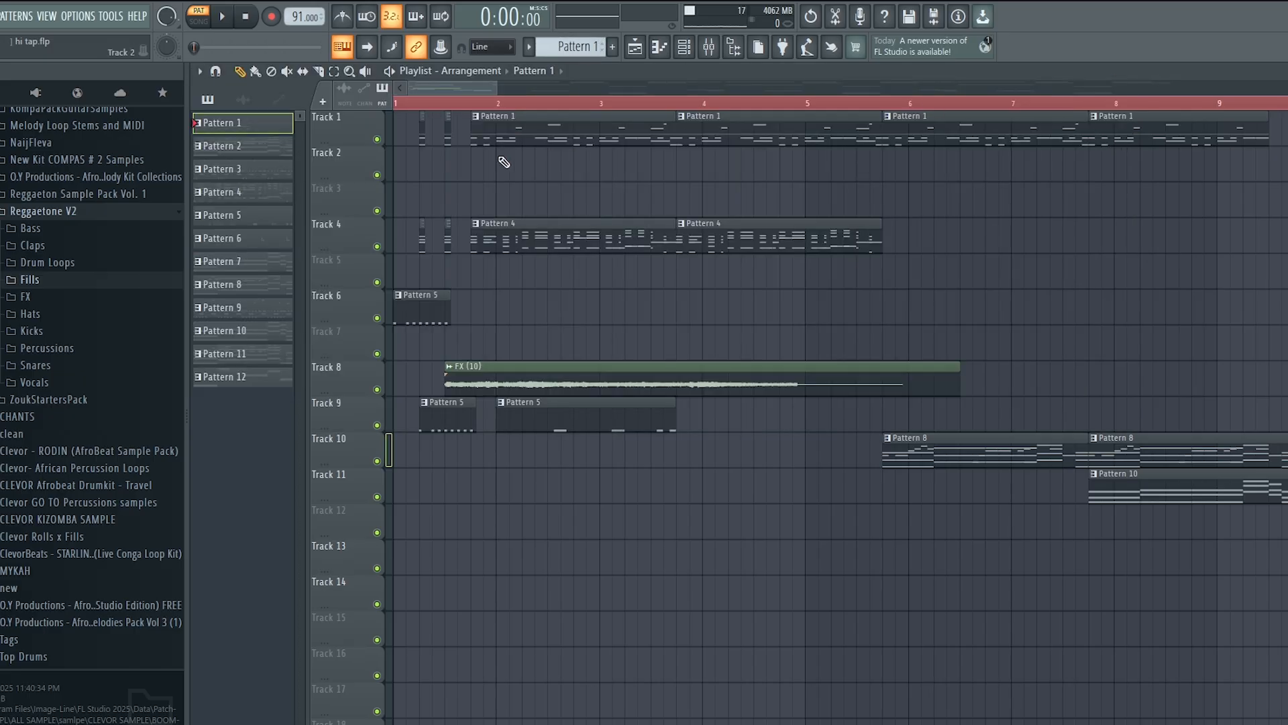
Step: Solo Latin Urban VSTi and play the song from the start of the first full Pattern 1 clip, checking it in the playlist
click(471, 103)
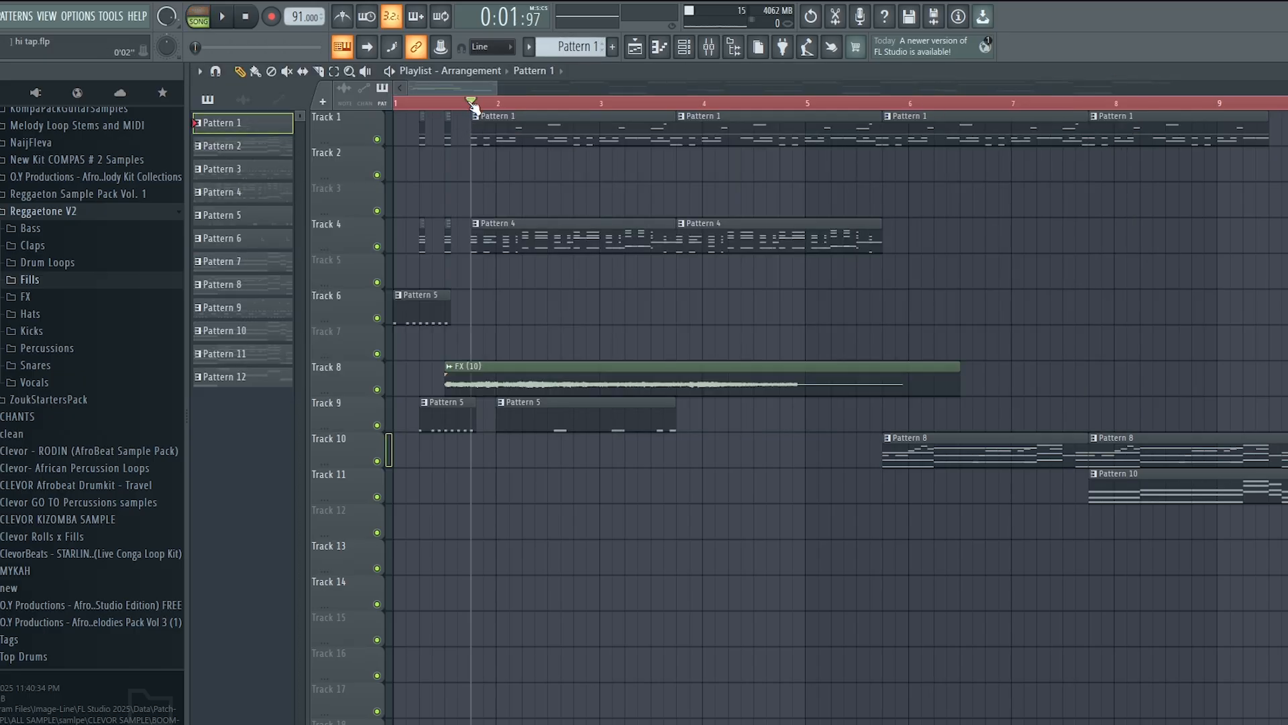
click(684, 57)
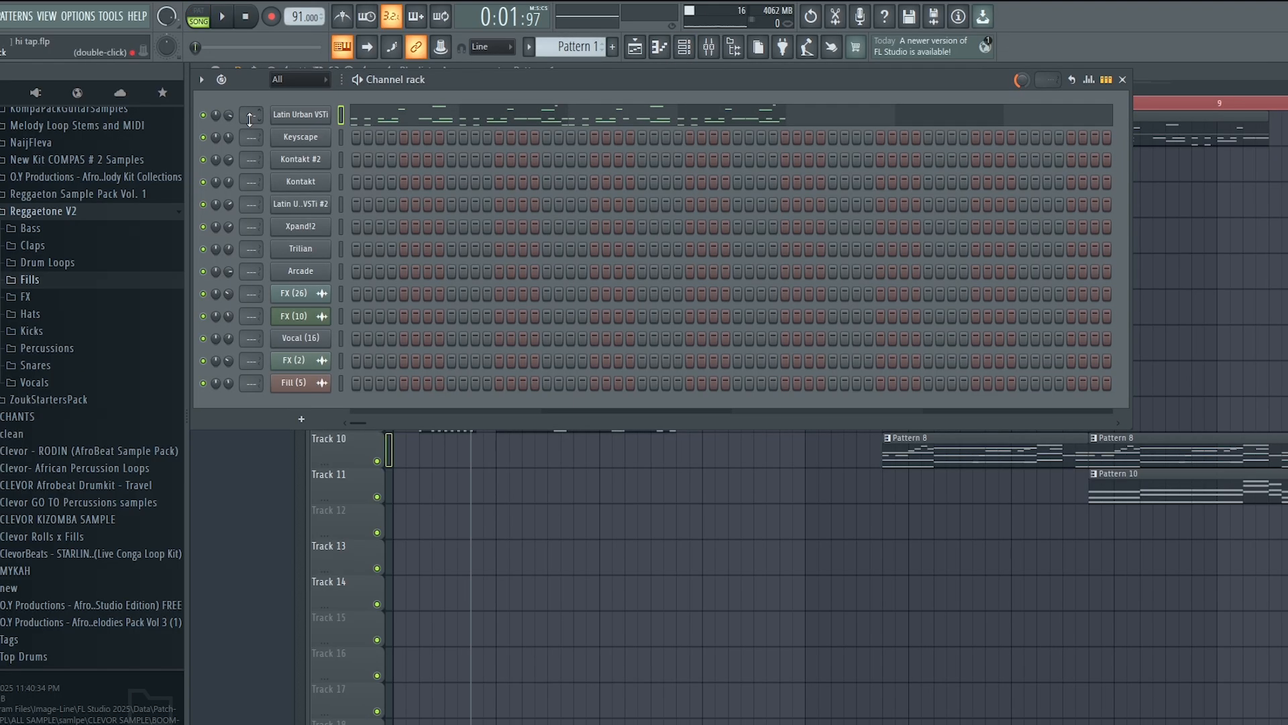
key(space)
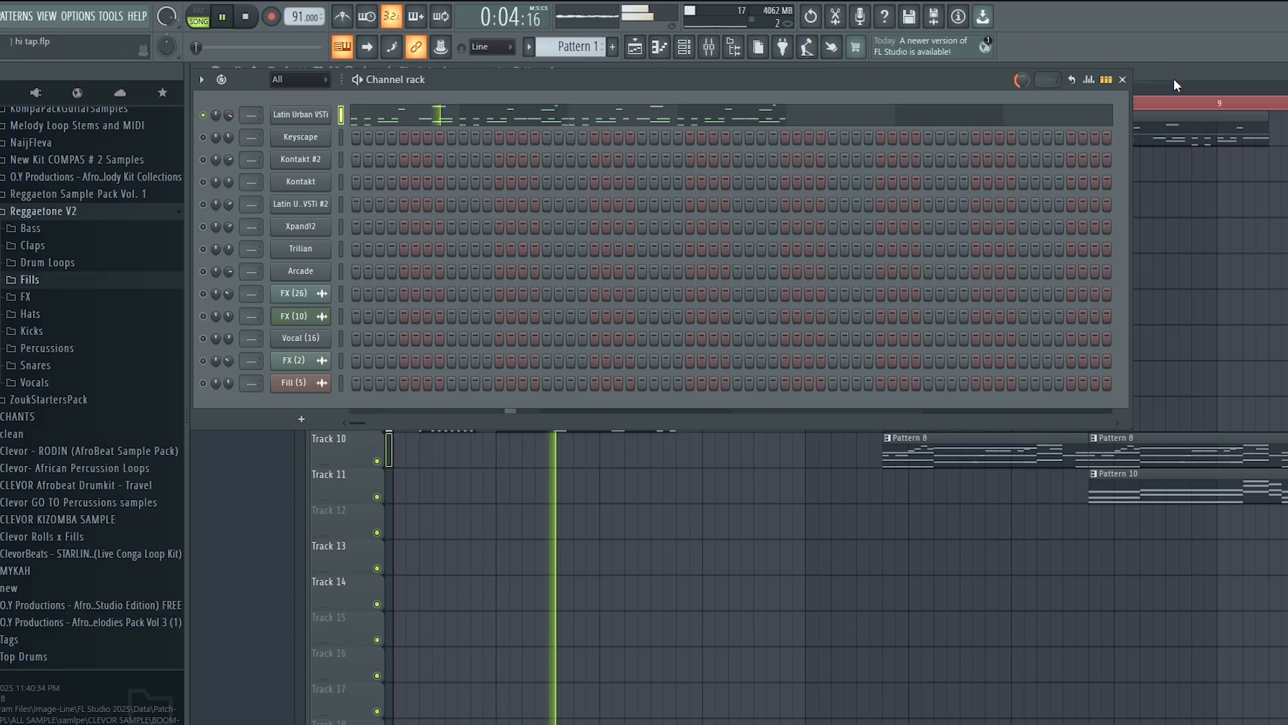
key(F6)
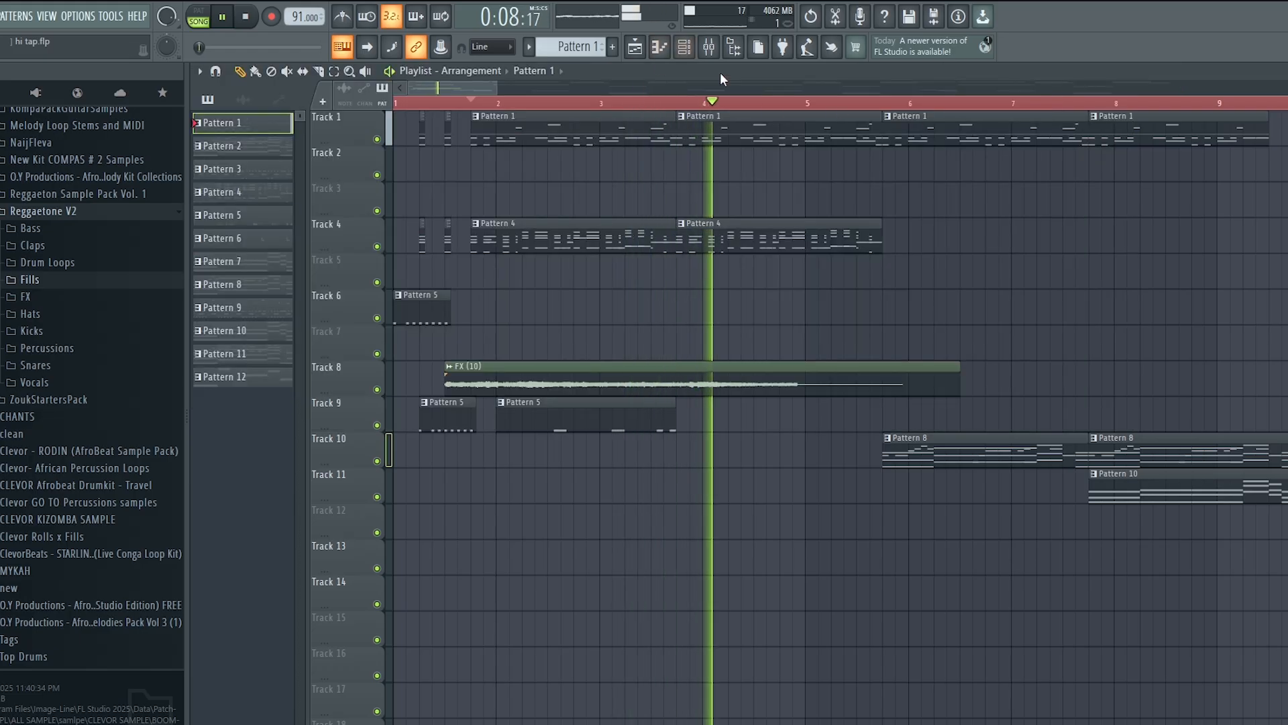
key(space)
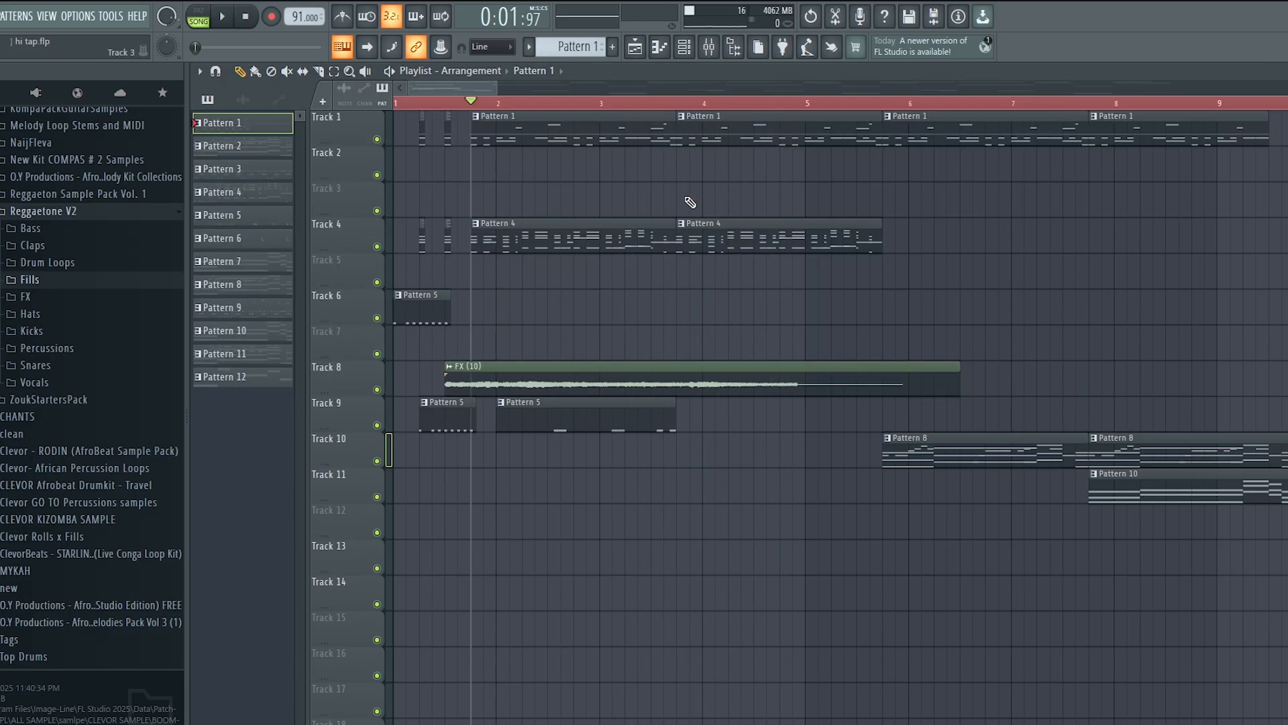
Step: Open the Pattern 4 clip's channels, unmute Trilian and listen to it together with Latin Urban VSTi
double_click(644, 231)
key(Escape)
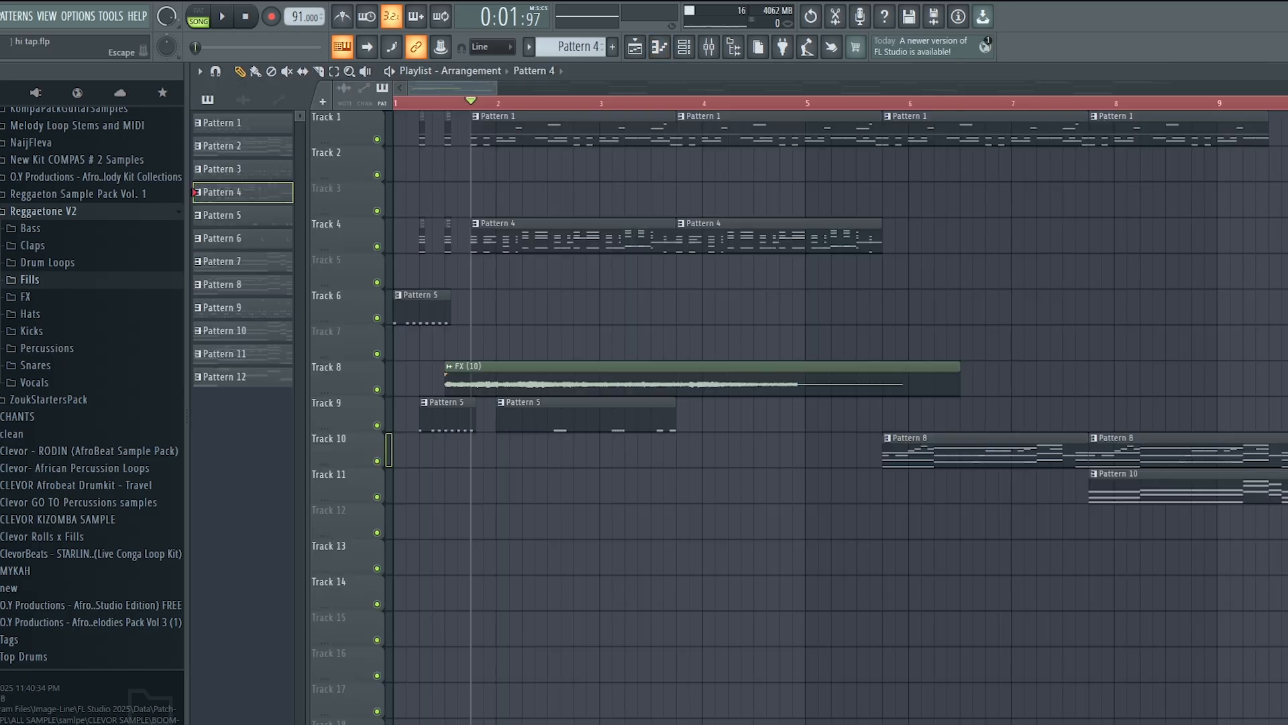
key(Escape)
click(660, 49)
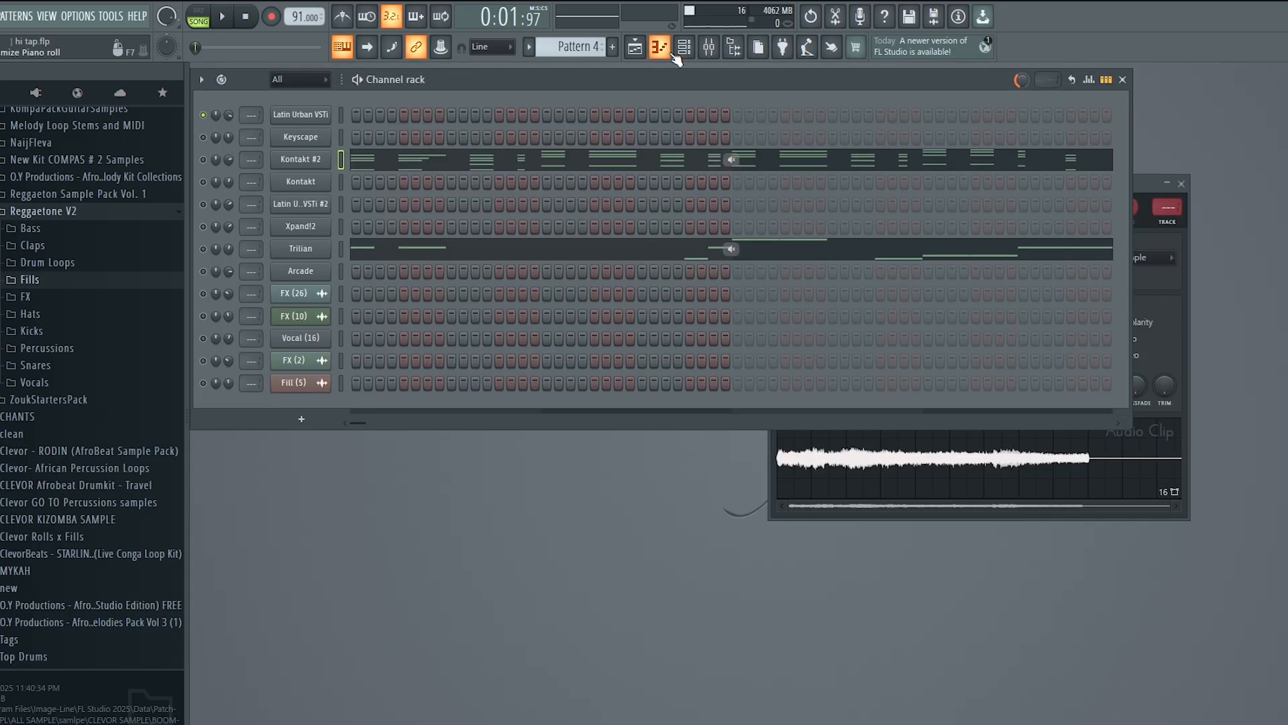
click(203, 249)
key(space)
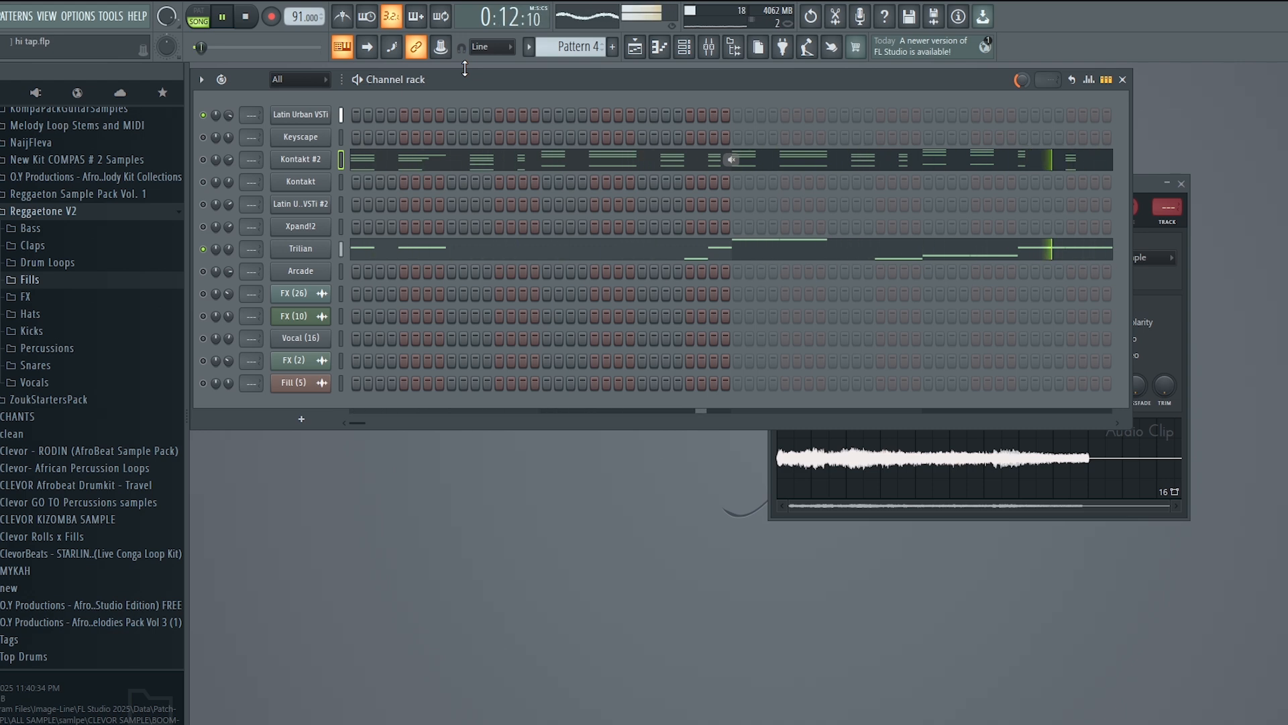
key(space)
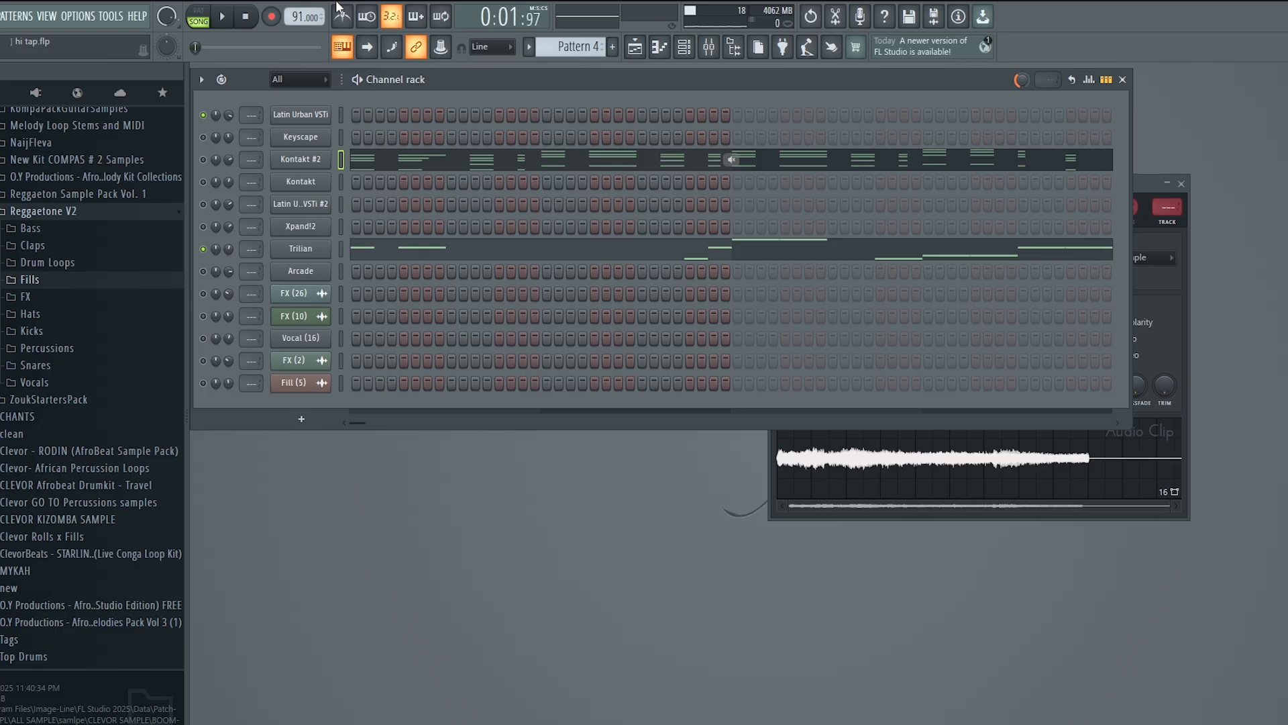
Step: Unmute Kontakt #2 and listen to its Pattern 4 chords with the bass and drums
click(204, 160)
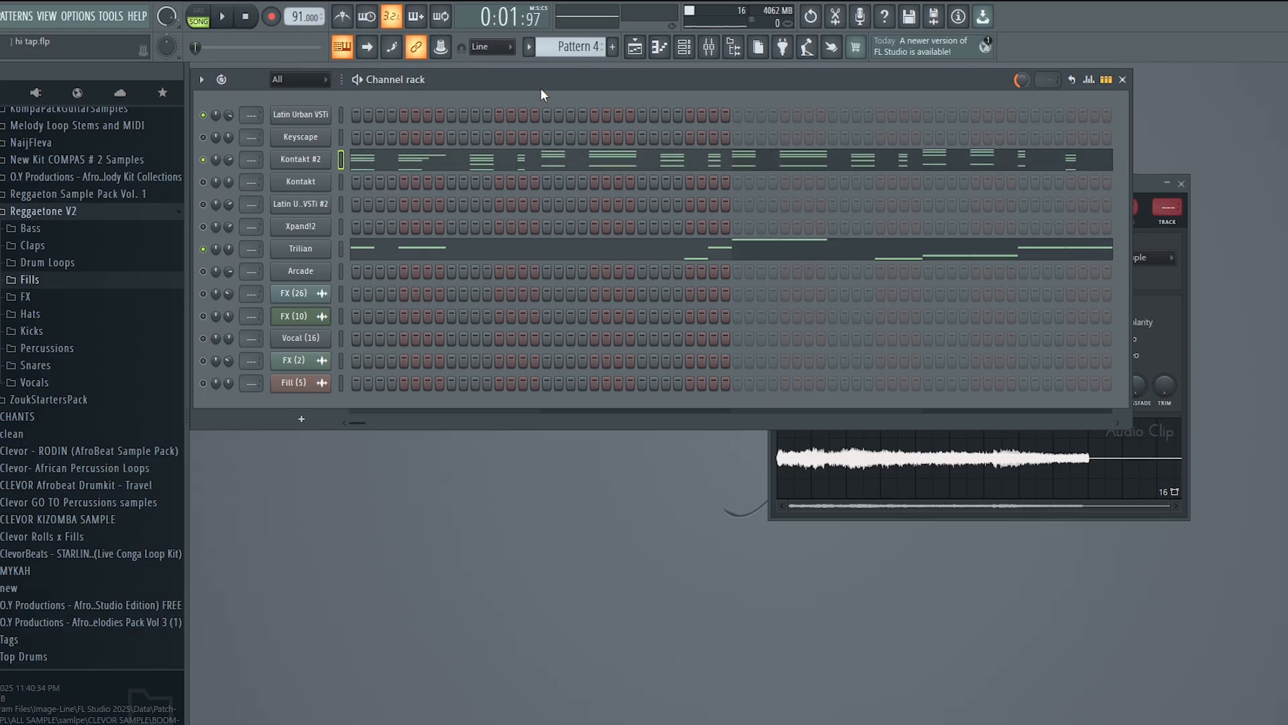
key(space)
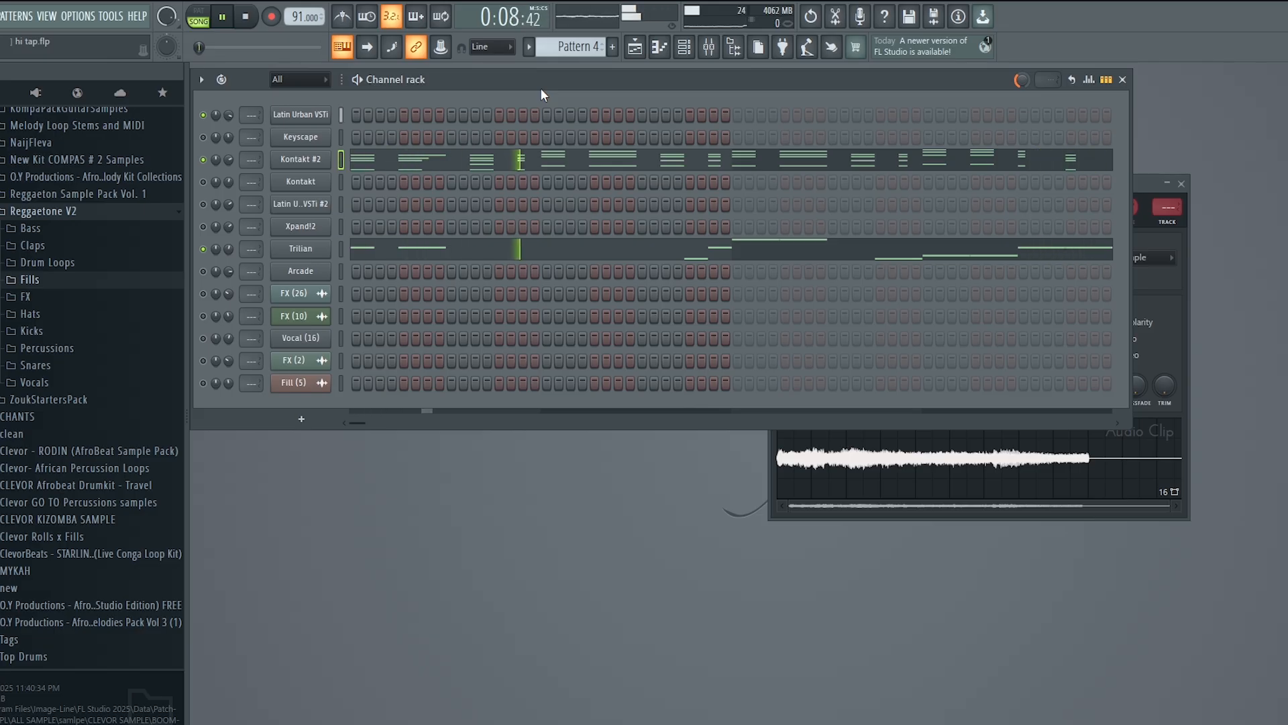
key(space)
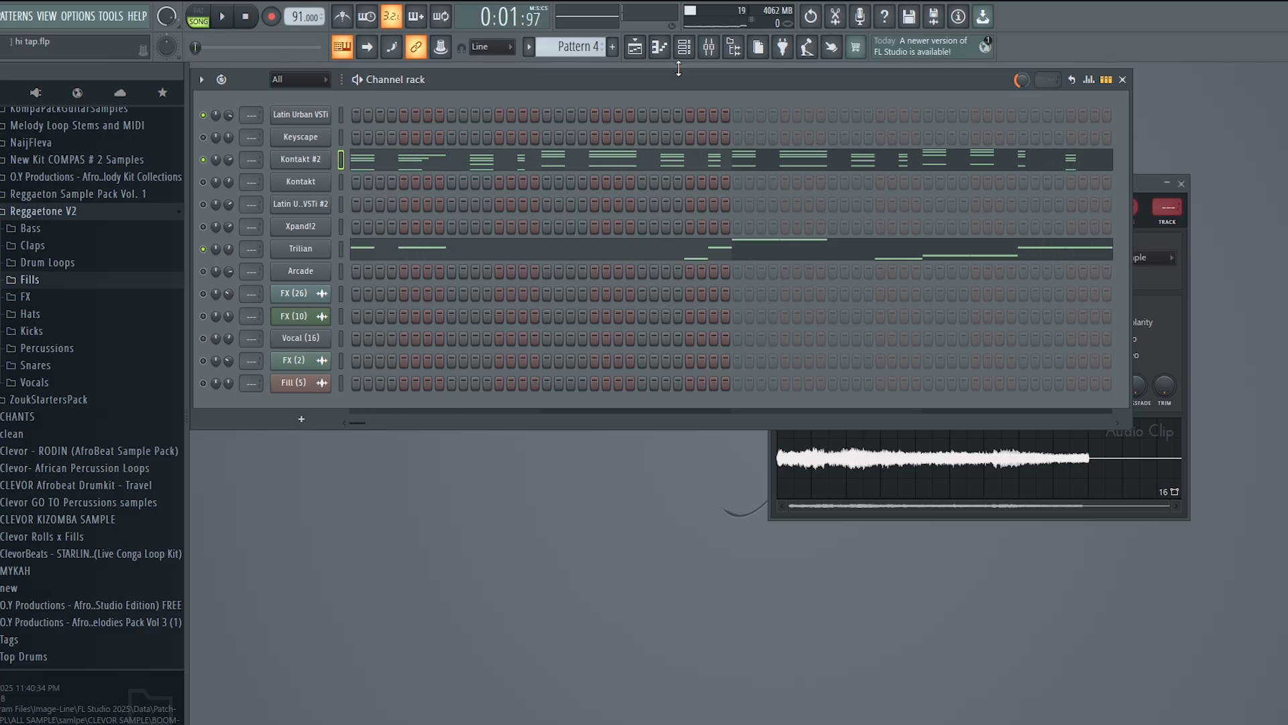
Step: Look over the full arrangement in the playlist, place the playhead near bar 20 and frame the Pattern 9, 11 and 12 section
scroll(968, 264, down, 2)
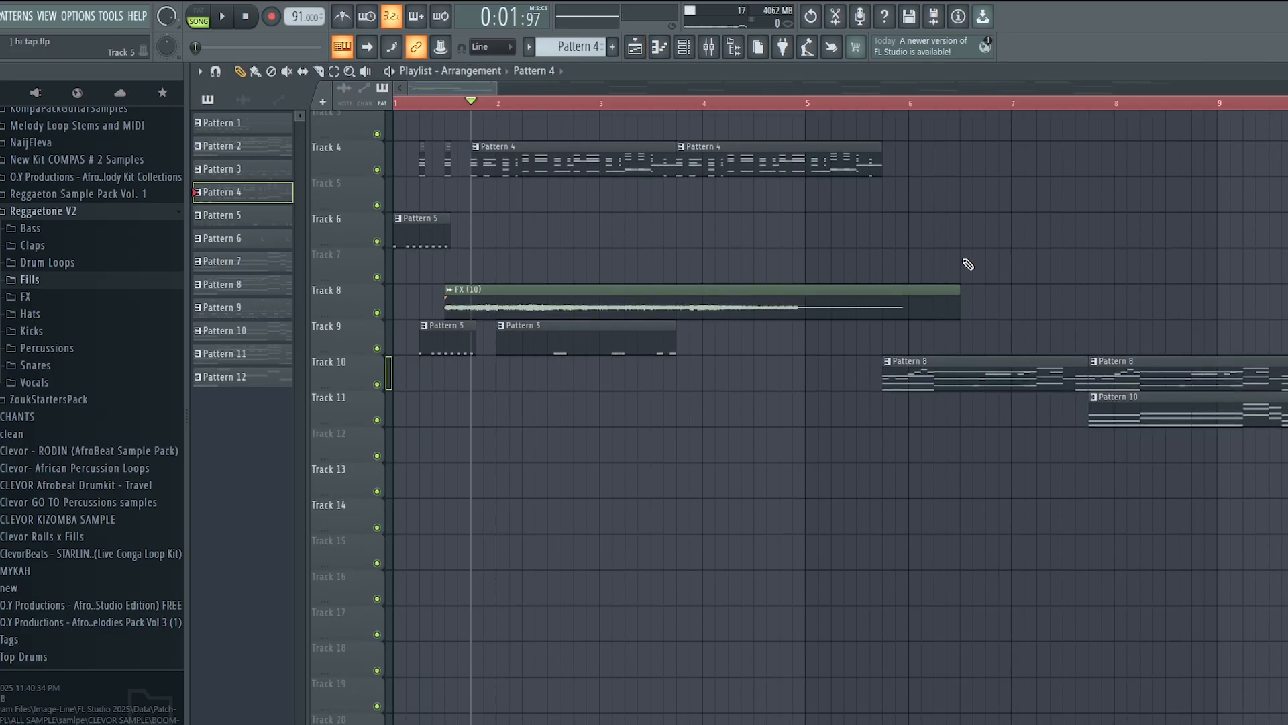
drag(495, 87, 859, 87)
scroll(797, 436, down, 2)
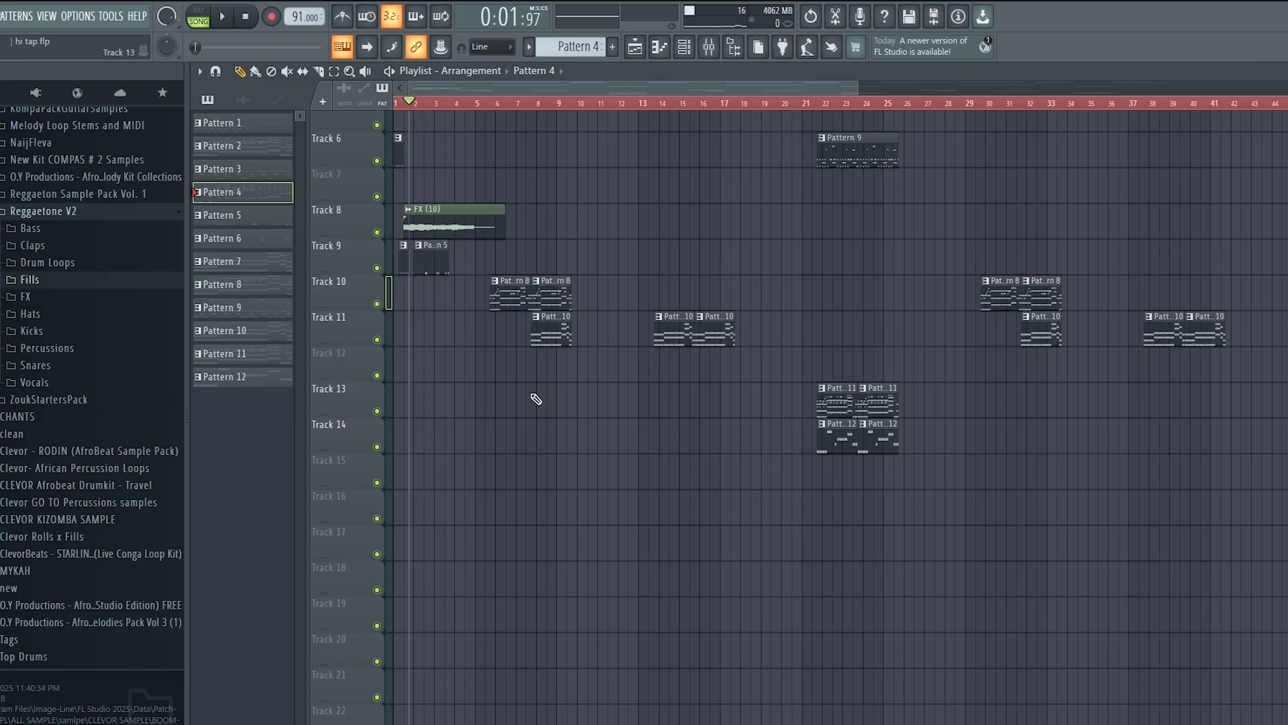
scroll(710, 434, up, 4)
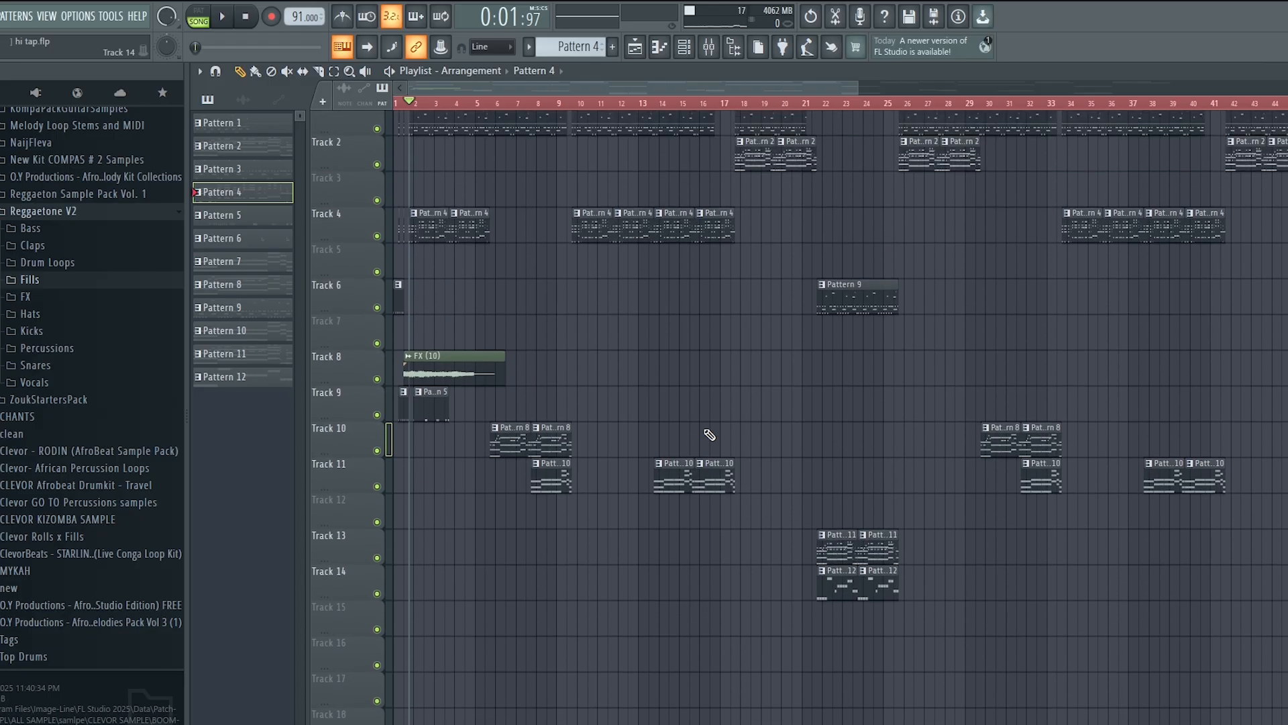
scroll(884, 212, up, 1)
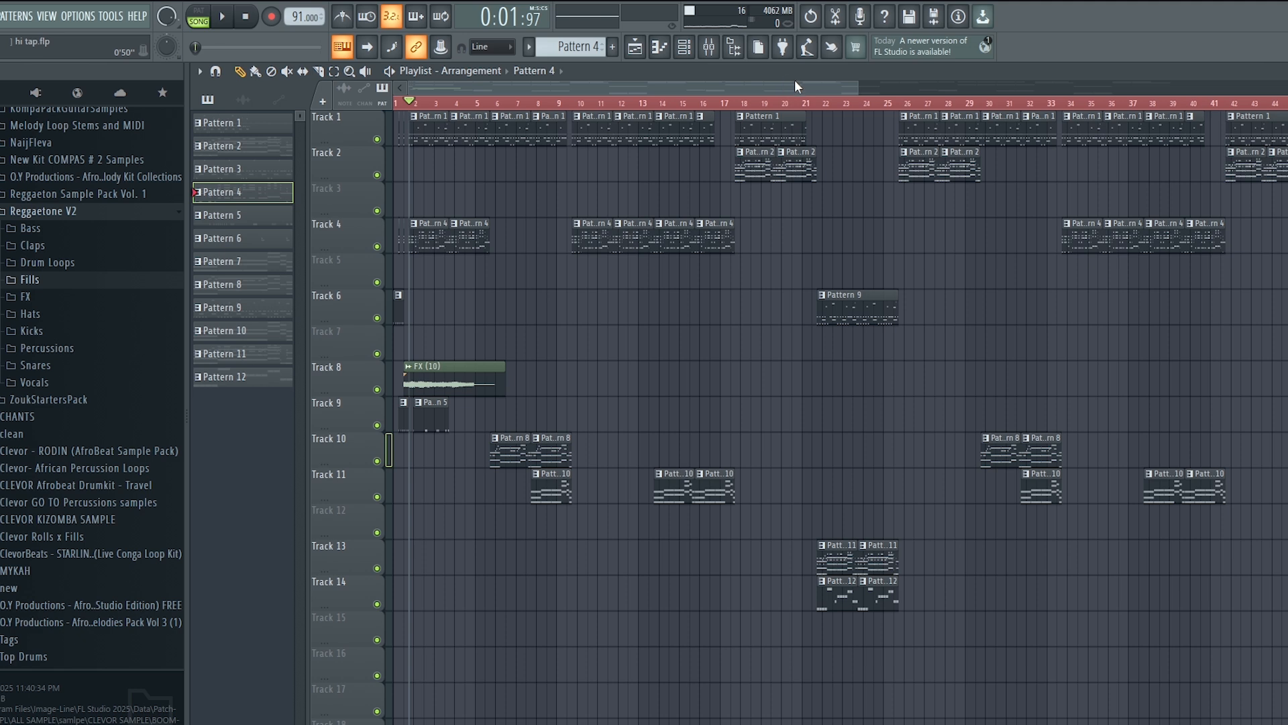
click(794, 106)
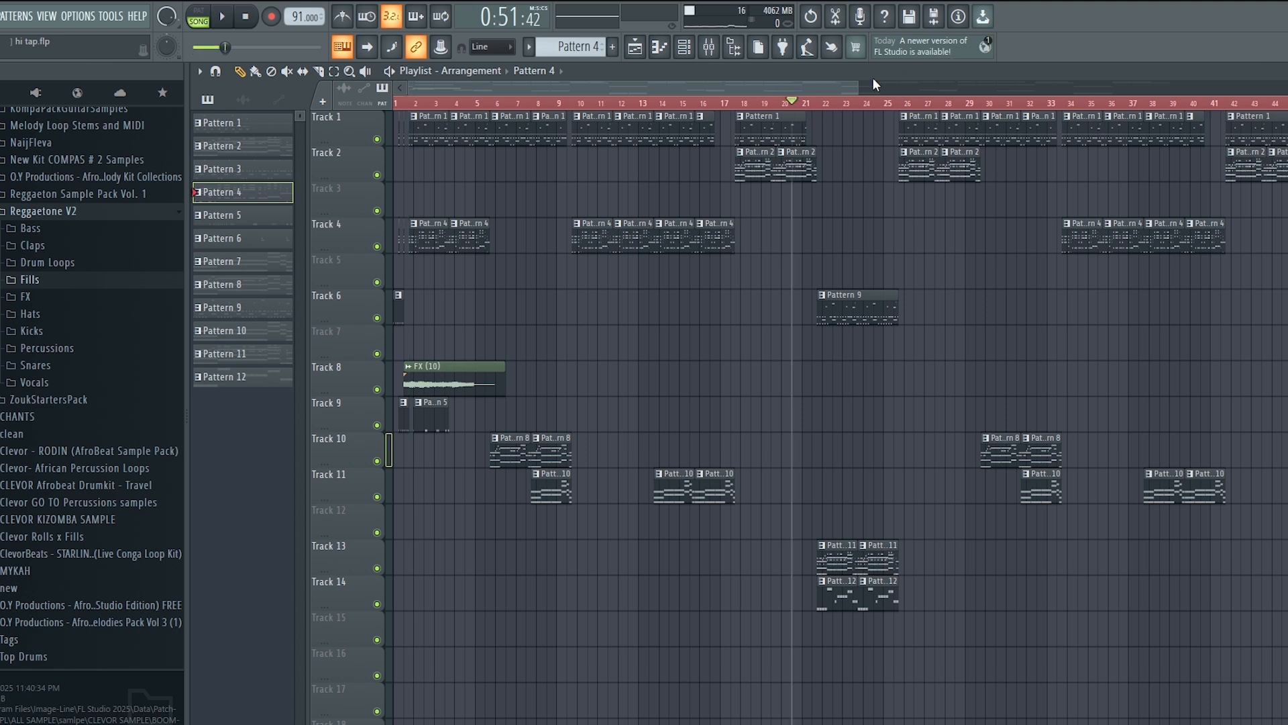
drag(856, 86, 783, 109)
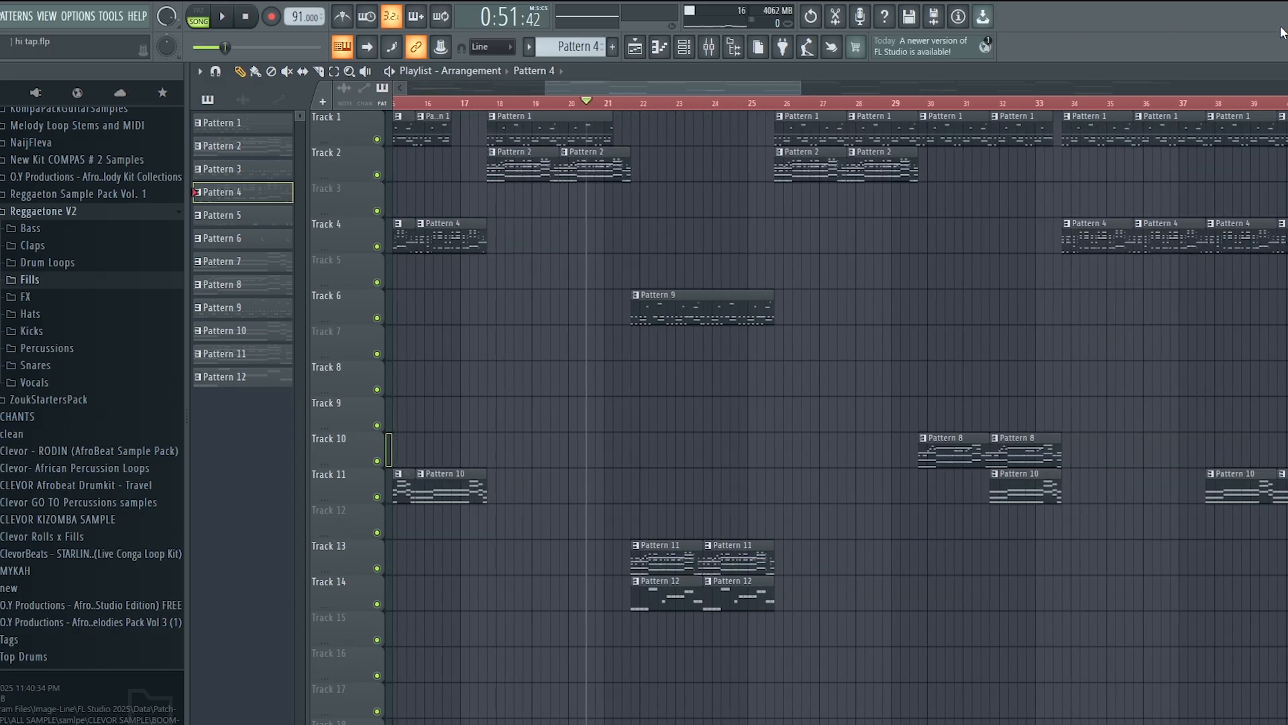
Step: Switch the channel rack to Pattern 12, play it in pattern mode and open Trilian's notes in the piano roll
key(Escape)
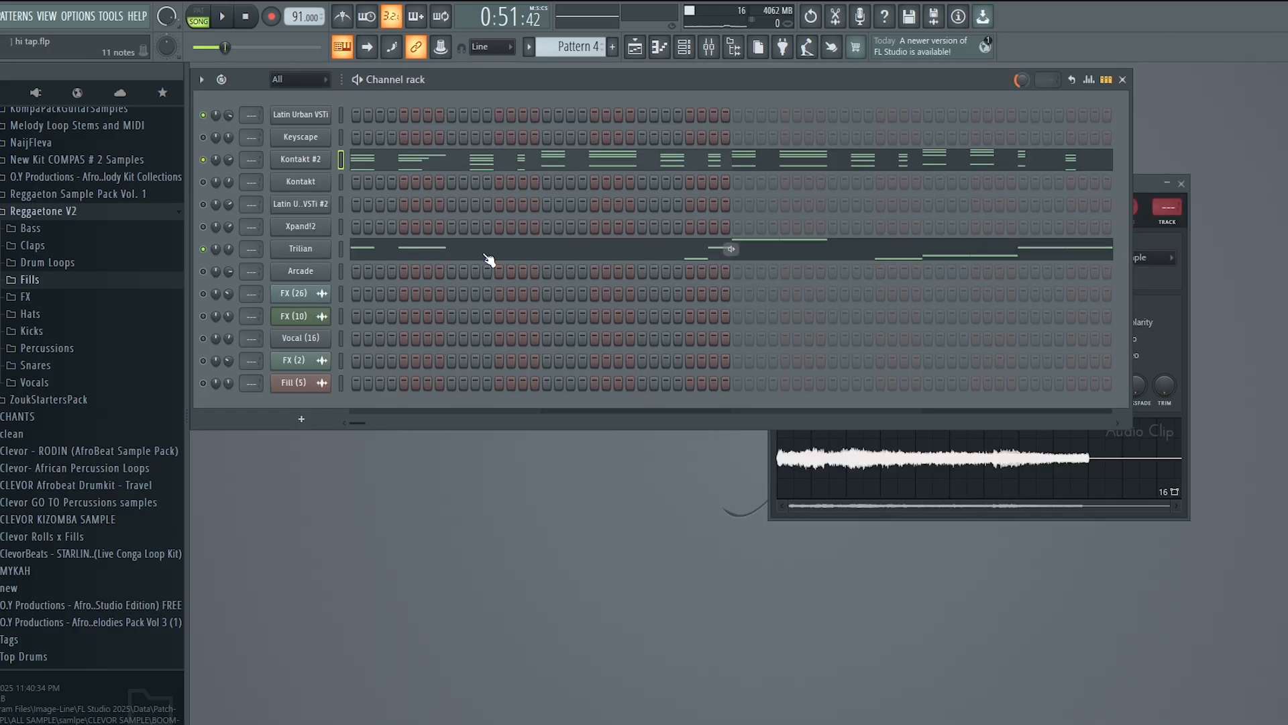
drag(576, 47, 575, 14)
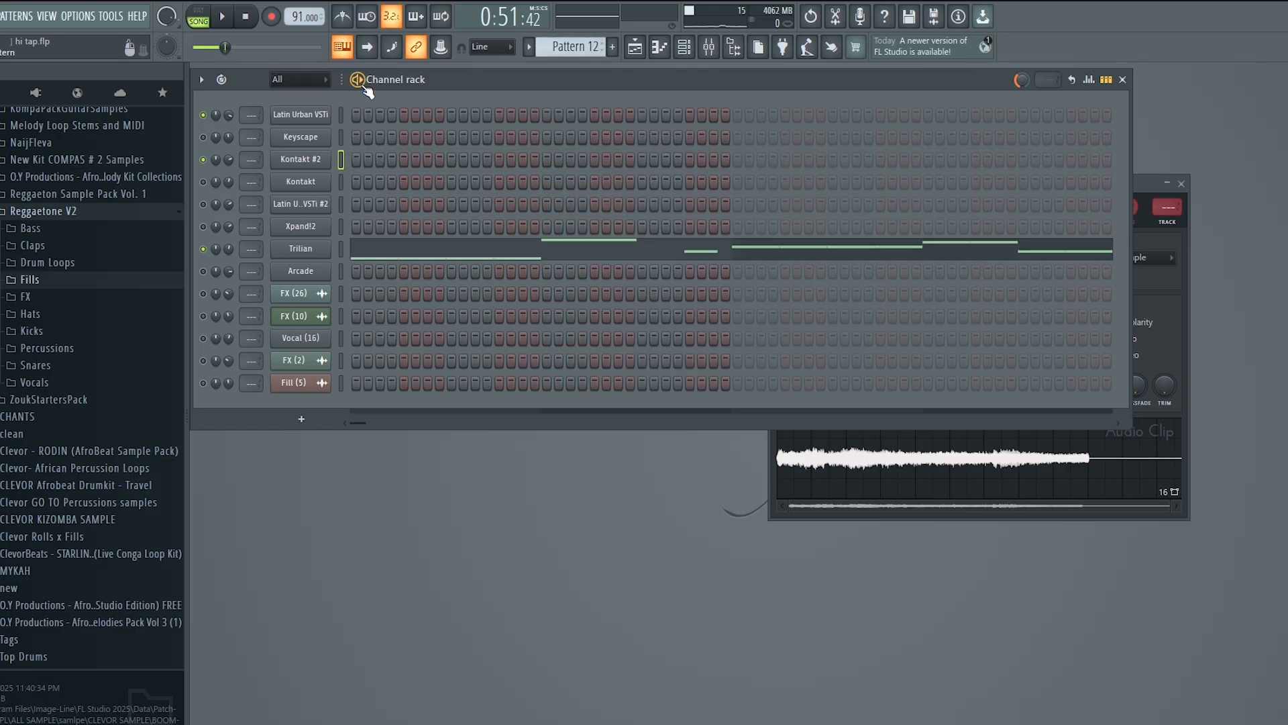
key(space)
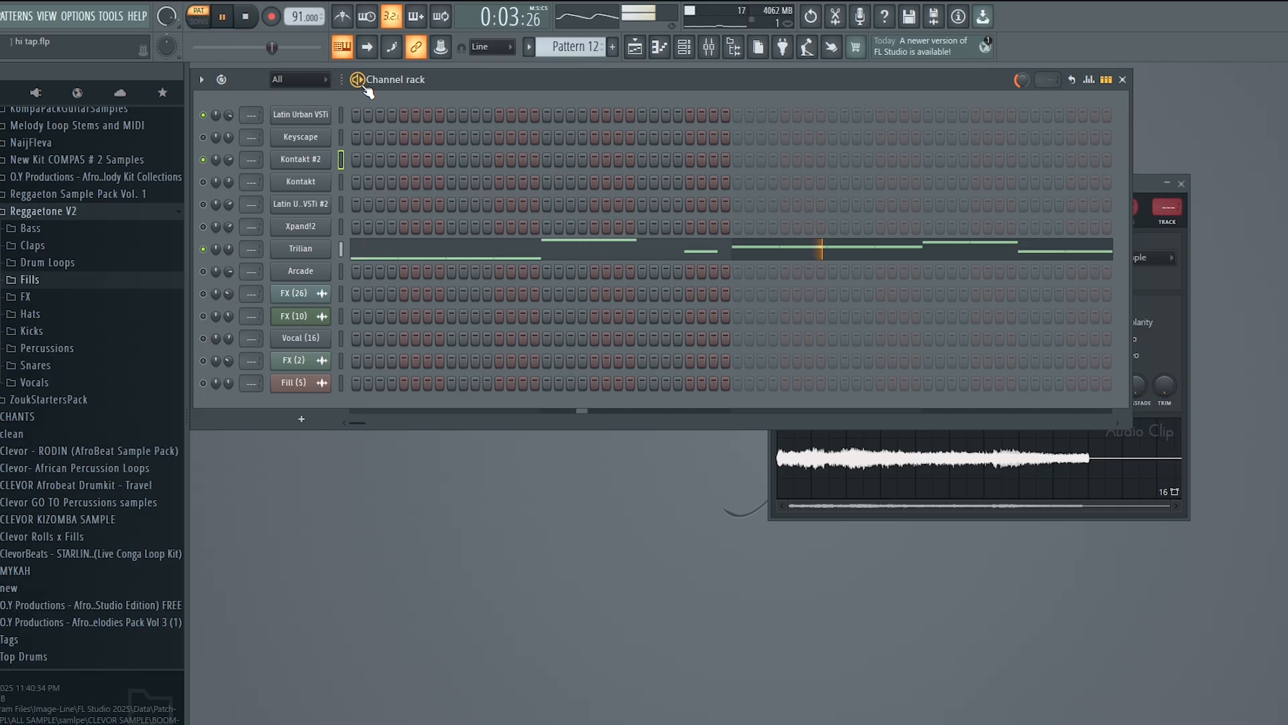
click(540, 235)
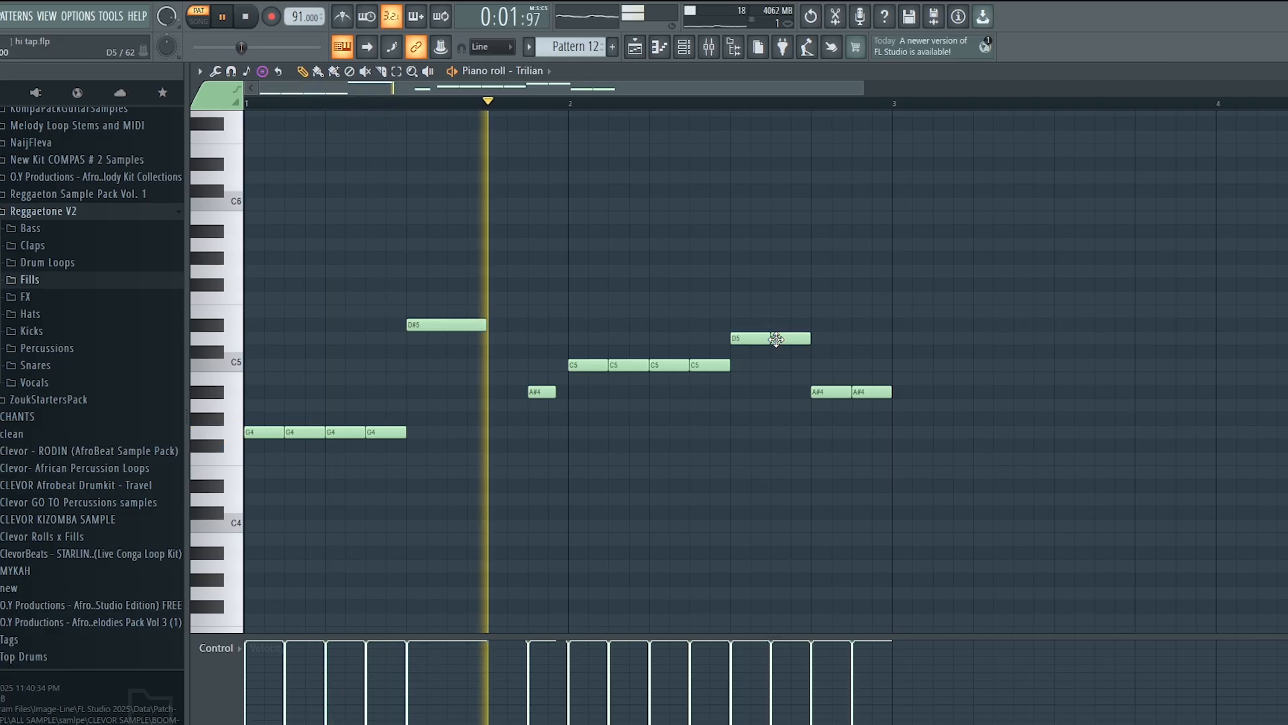
key(space)
Step: Replace the two adjacent D5 notes in bar 2 with one D5 note lasting a full beat and play the pattern
mouse_move(809, 339)
mouse_down()
mouse_move(770, 339)
mouse_move(831, 338)
mouse_move(808, 339)
mouse_up()
key(space)
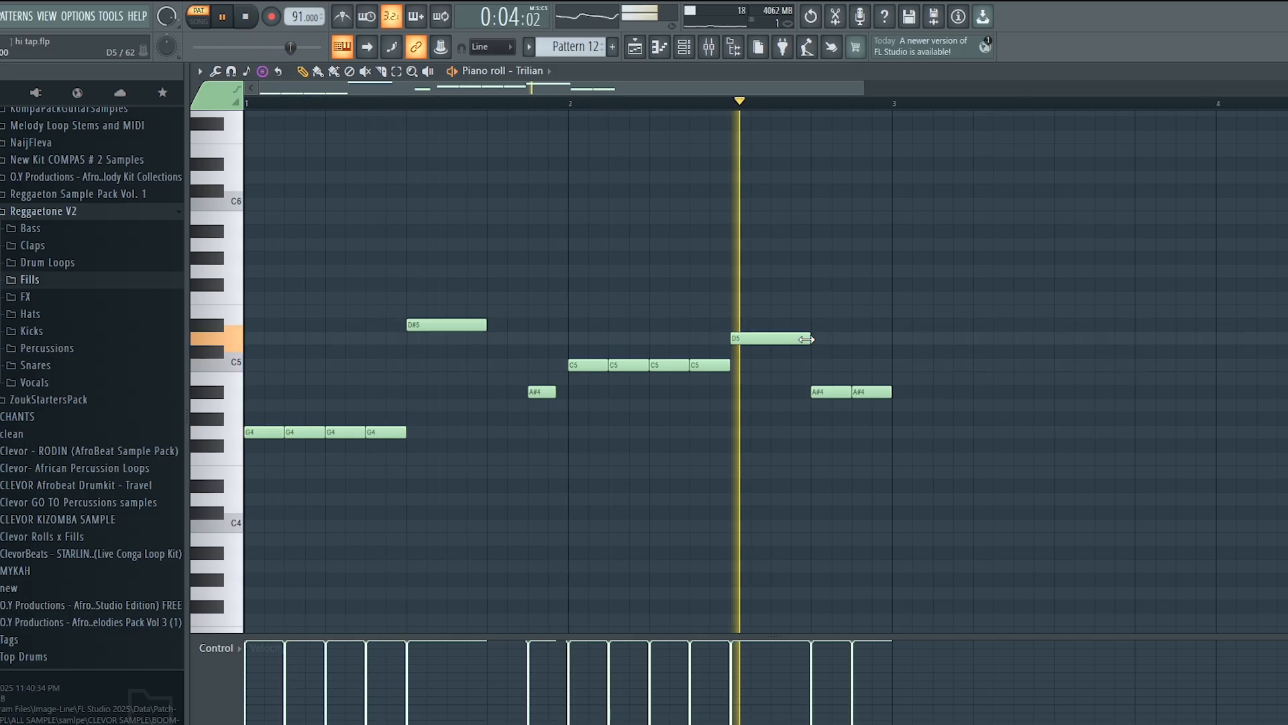
key(space)
Step: Shorten the one-beat D5 note in bar 2 to half a beat
mouse_move(780, 339)
mouse_down()
mouse_move(765, 345)
mouse_move(796, 341)
mouse_move(776, 340)
mouse_up()
right_click(783, 338)
click(756, 338)
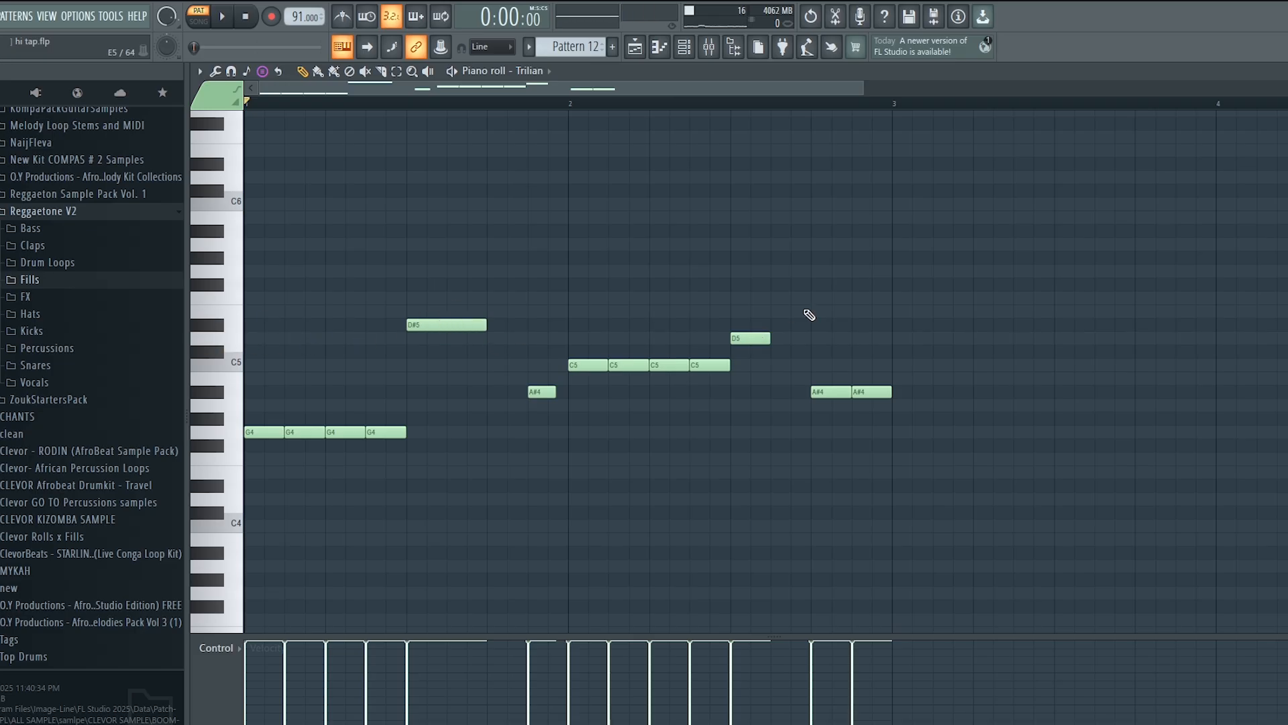
drag(796, 340, 781, 258)
right_click(780, 258)
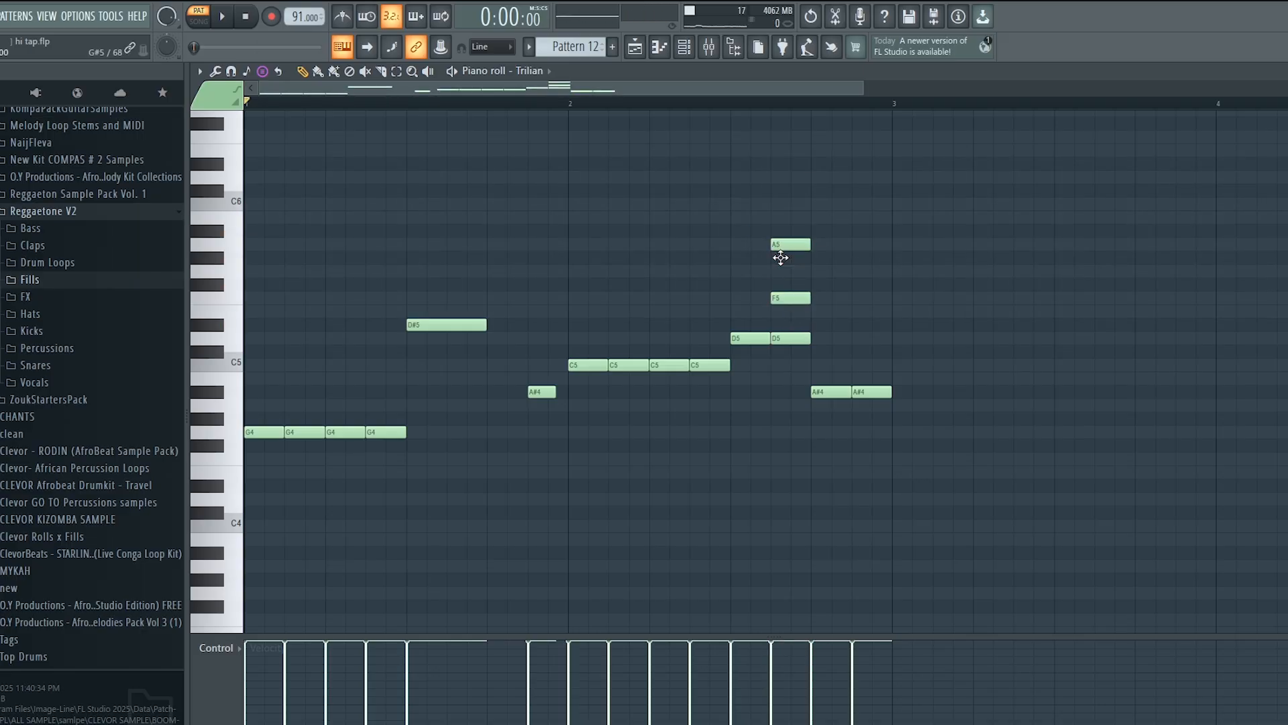
right_click(785, 247)
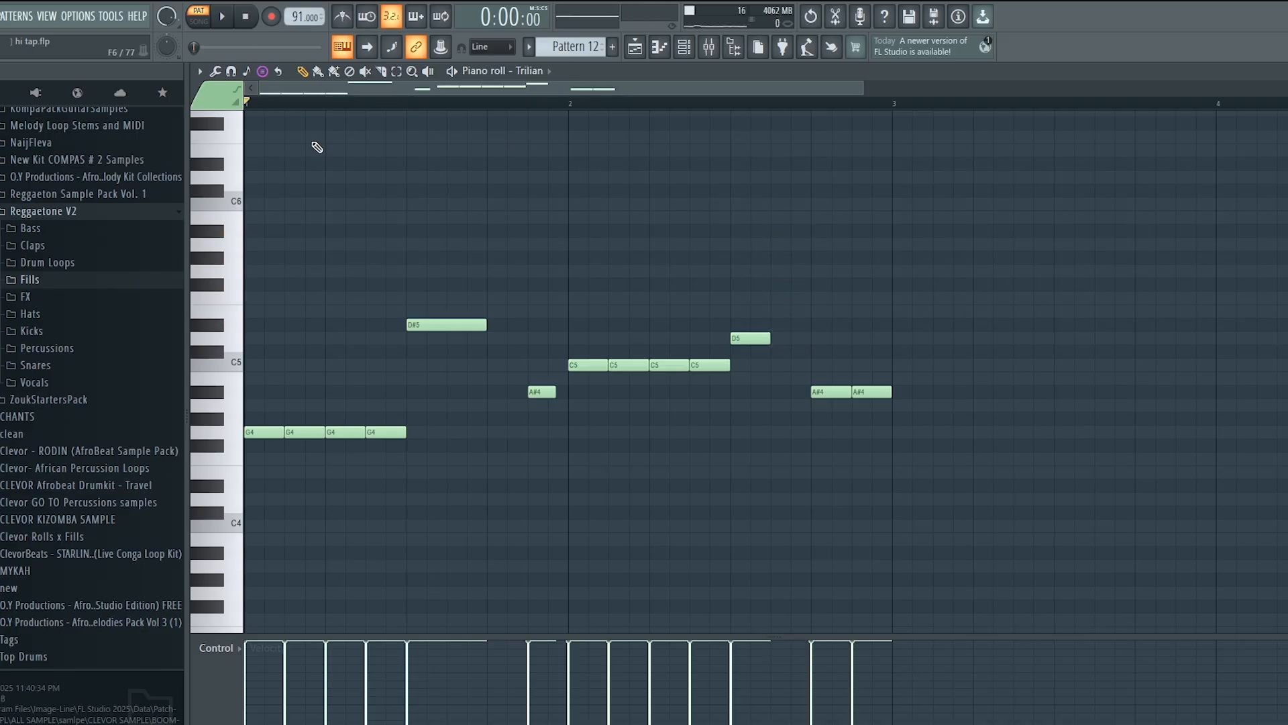
Step: Turn off the chord stamp, add a second half-beat D5 right after the first one and play the pattern
click(325, 47)
drag(793, 340, 774, 342)
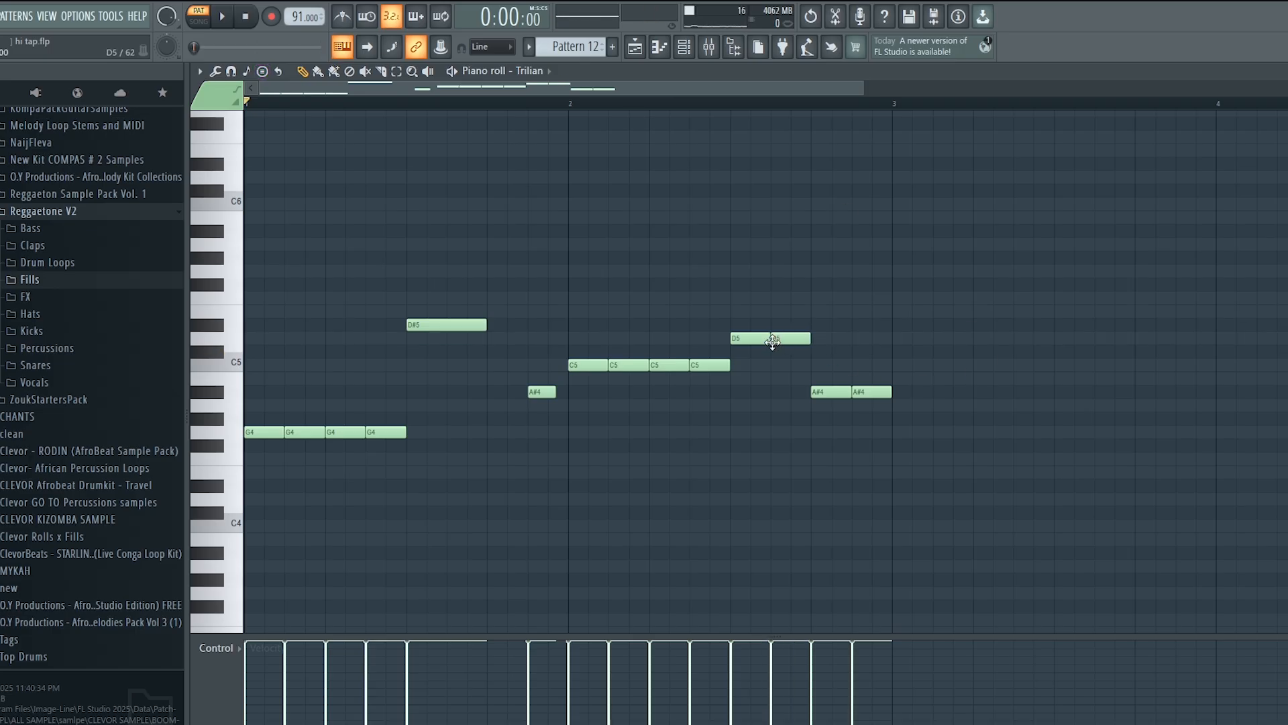
key(space)
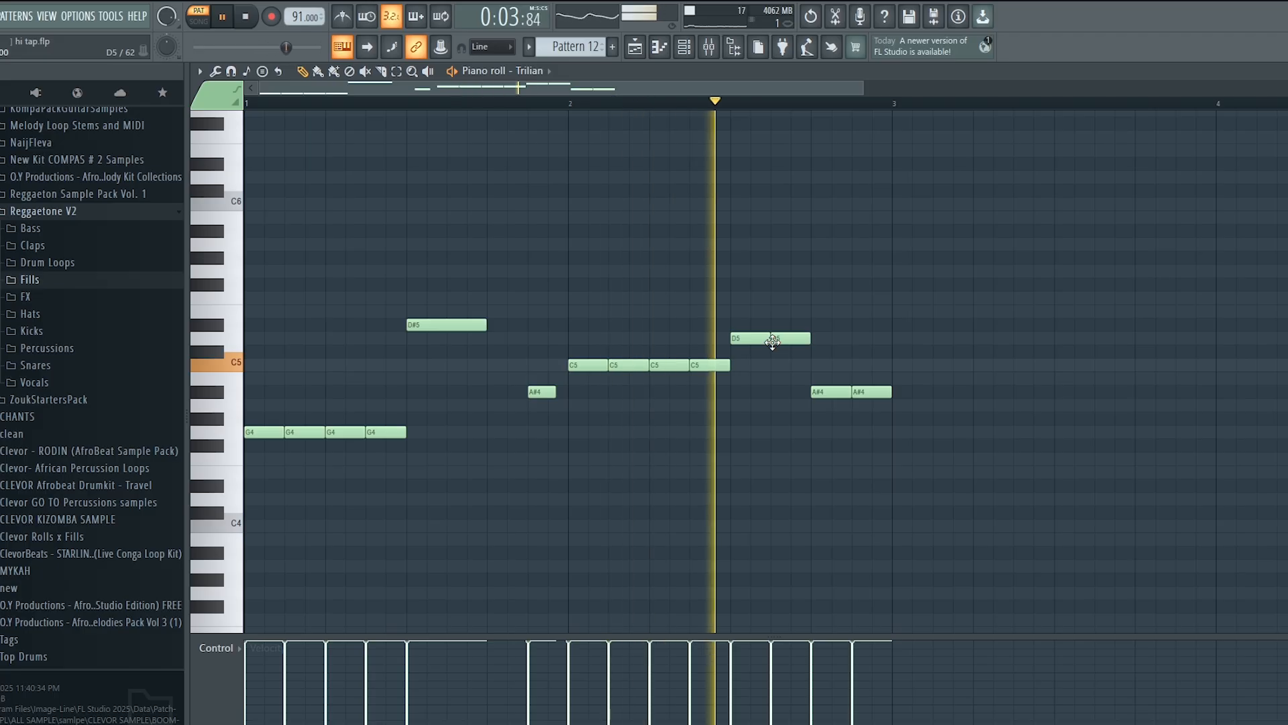
key(space)
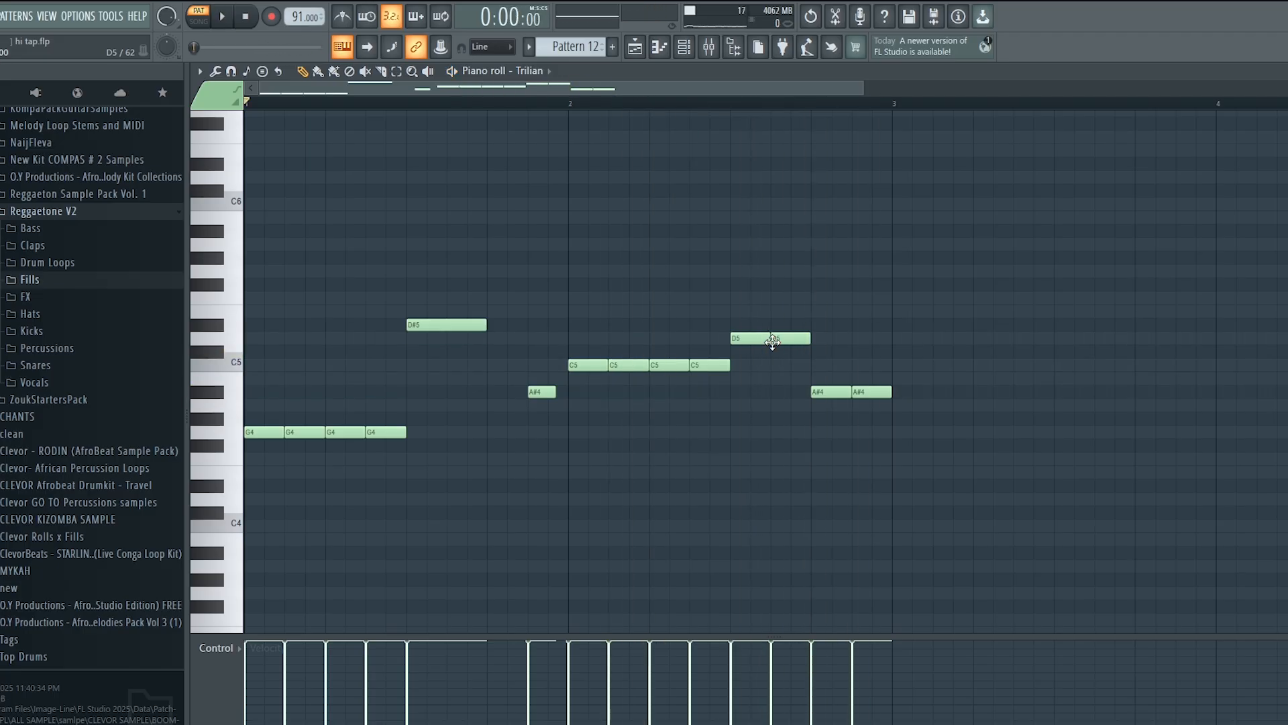
Step: Delete the second D5 note, lengthen the first to a full beat and play the Trilian line
right_click(793, 341)
drag(770, 338, 807, 338)
key(space)
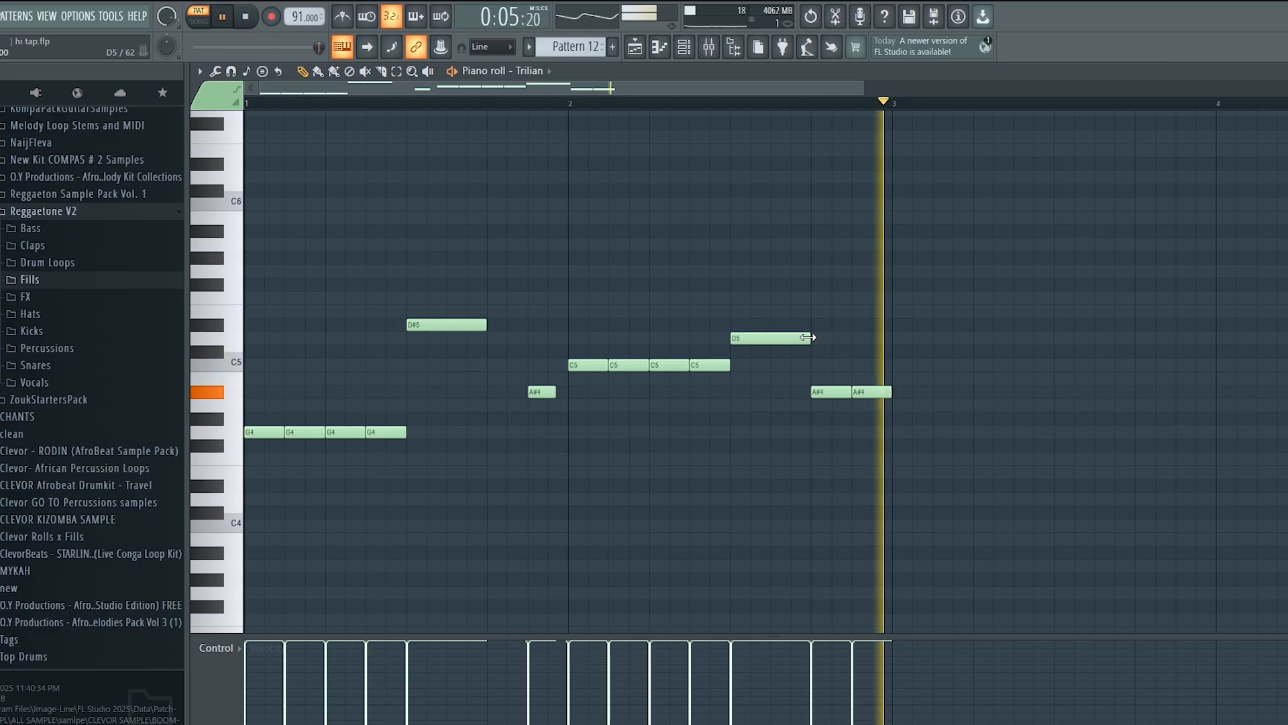
Step: Shorten the one-beat D5 in bar 2 to half a beat, add an equal D5 after it, and close the piano roll and audio clip window
key(space)
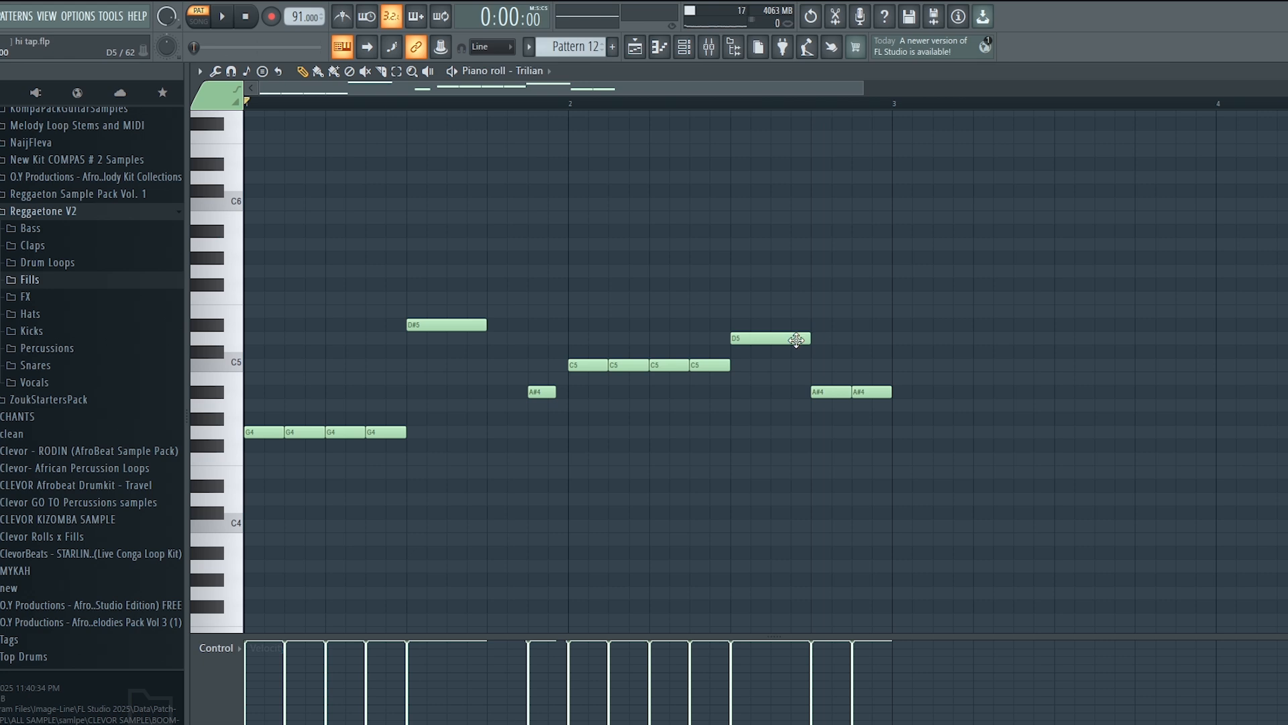
drag(809, 342, 754, 333)
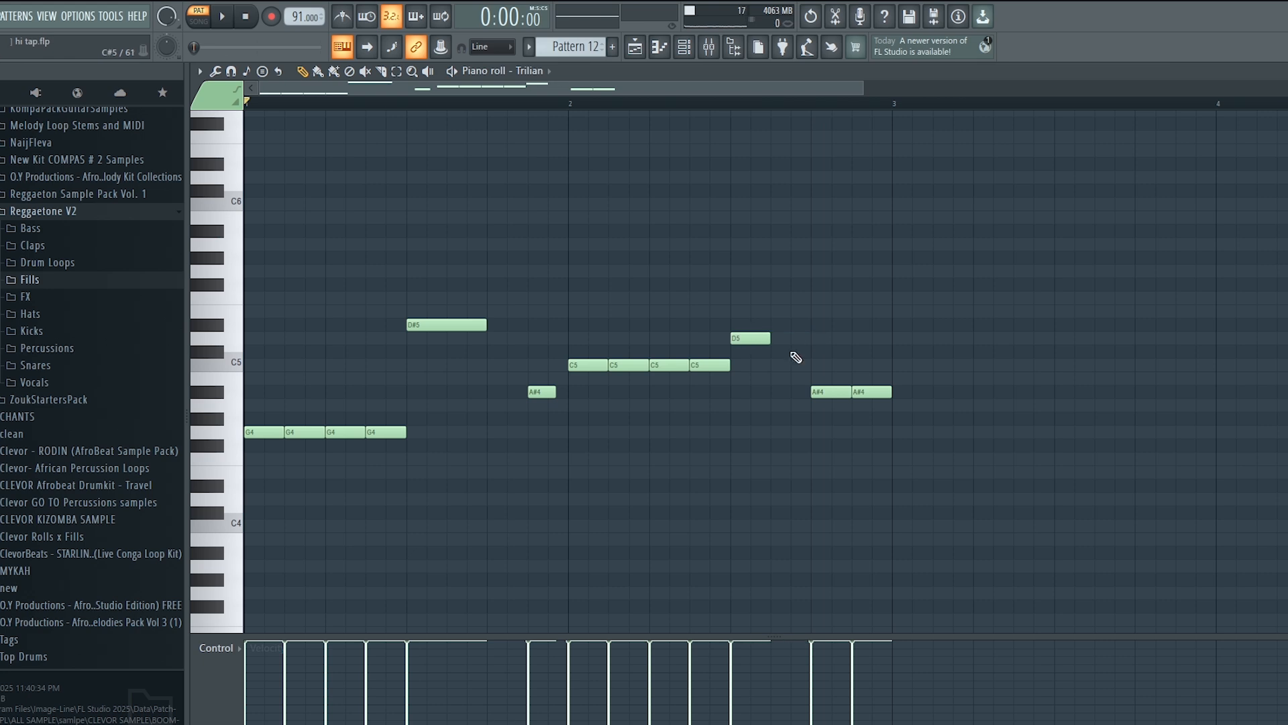
drag(782, 345, 811, 340)
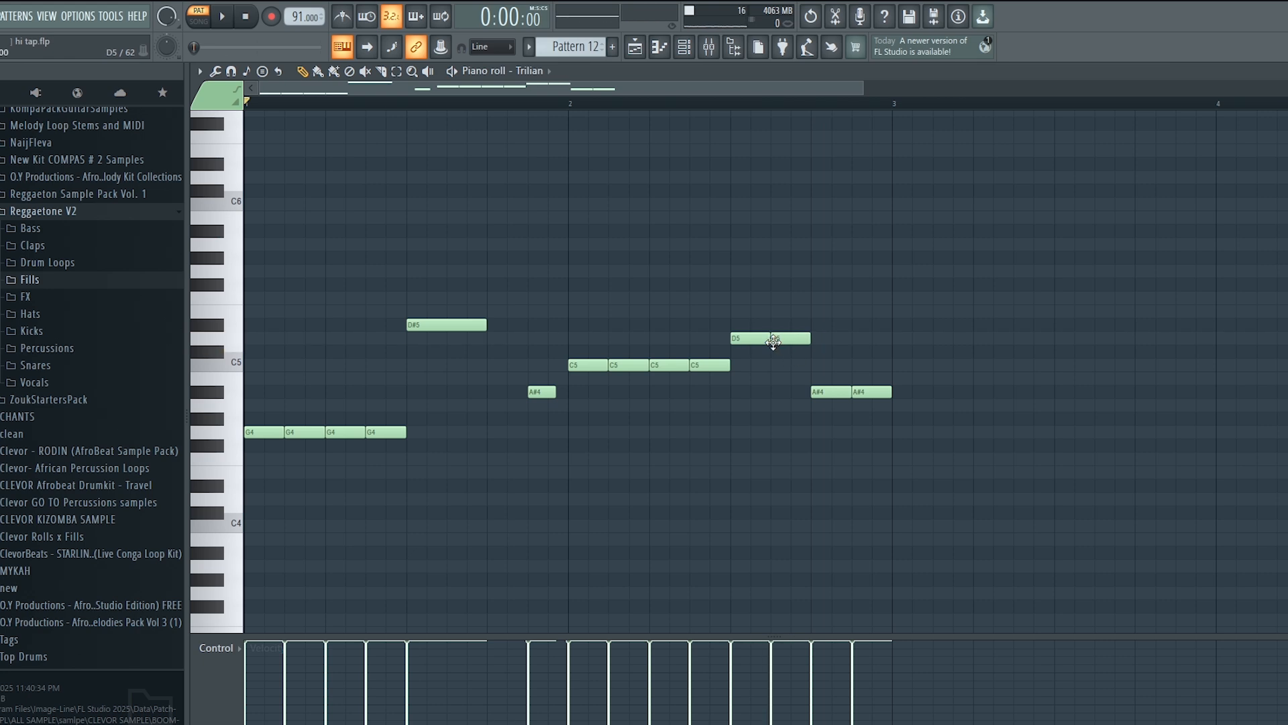
key(Escape)
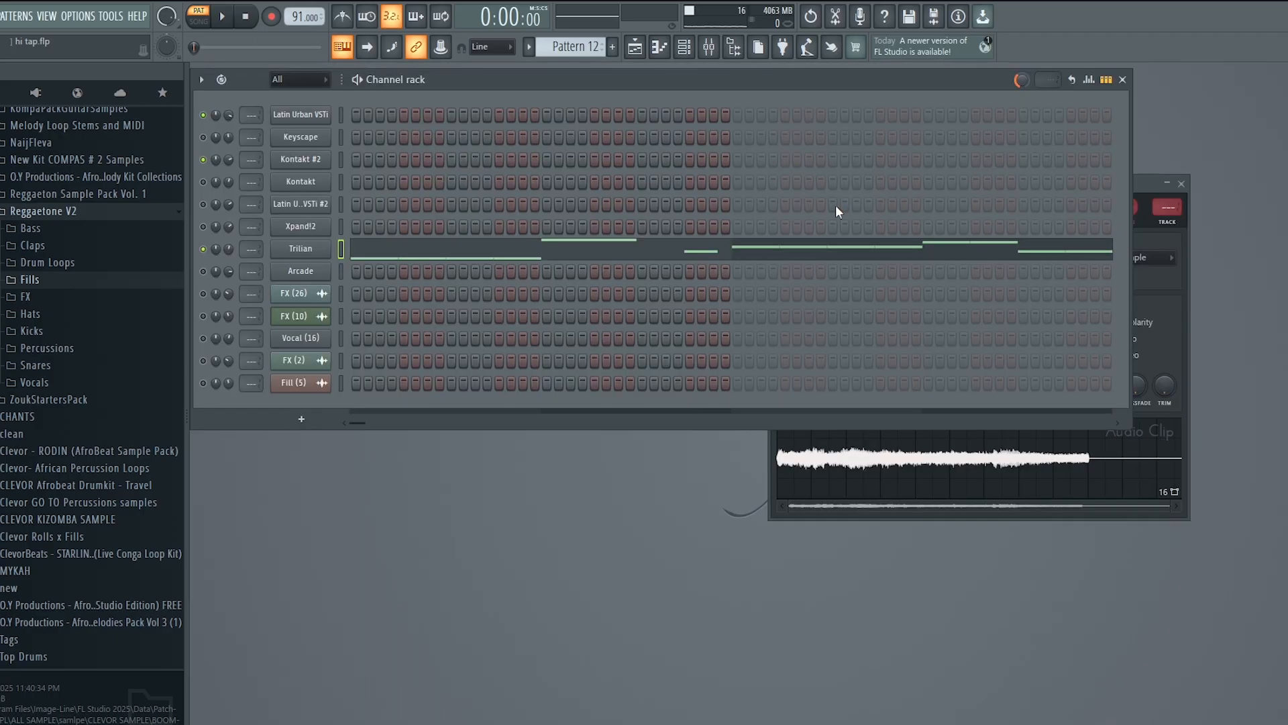
click(1182, 185)
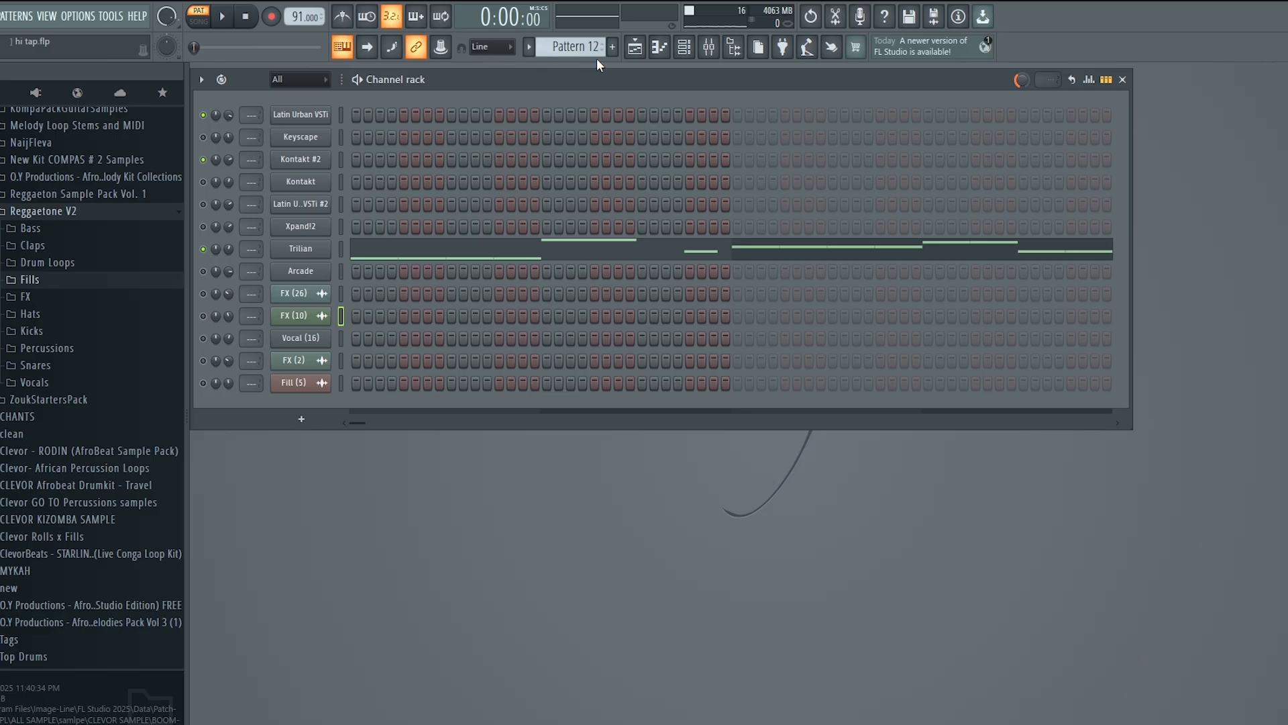
Step: Browse the project's patterns from Pattern 12 back to Pattern 4, comparing their channel contents, and return to Pattern 12
scroll(594, 45, down, 2)
scroll(576, 45, up, 5)
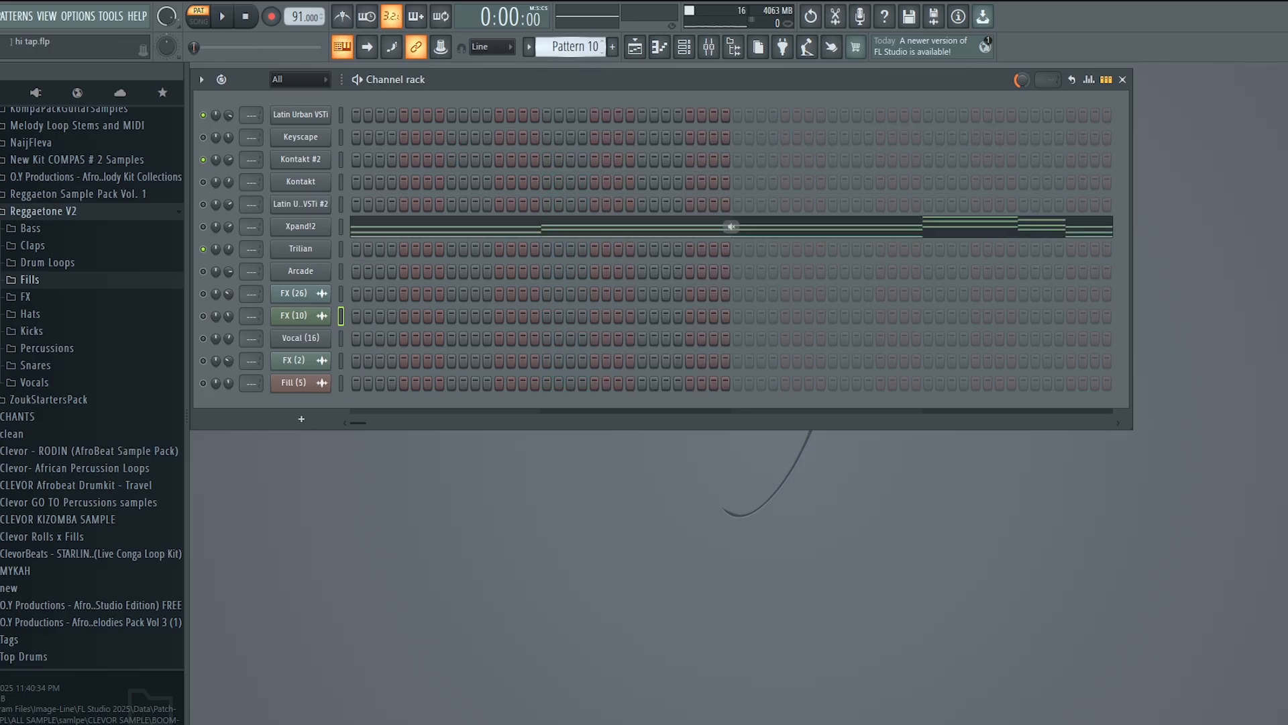
scroll(576, 45, up, 6)
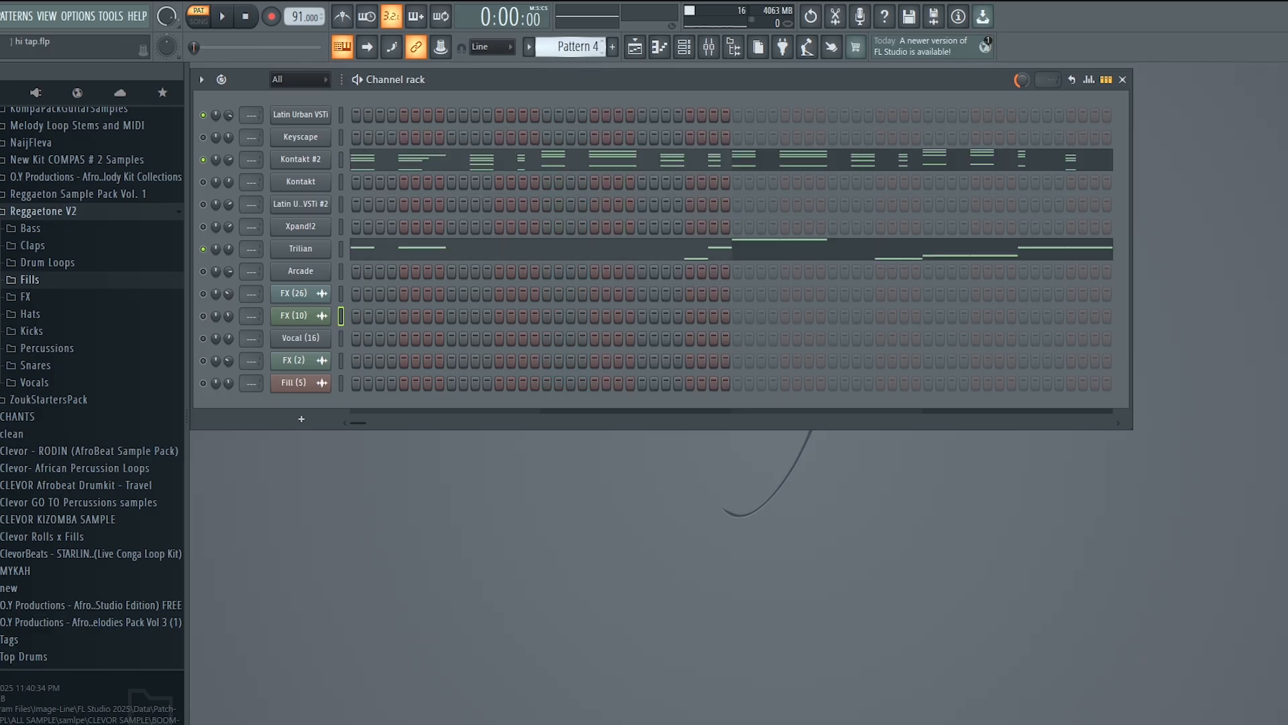
scroll(576, 46, down, 8)
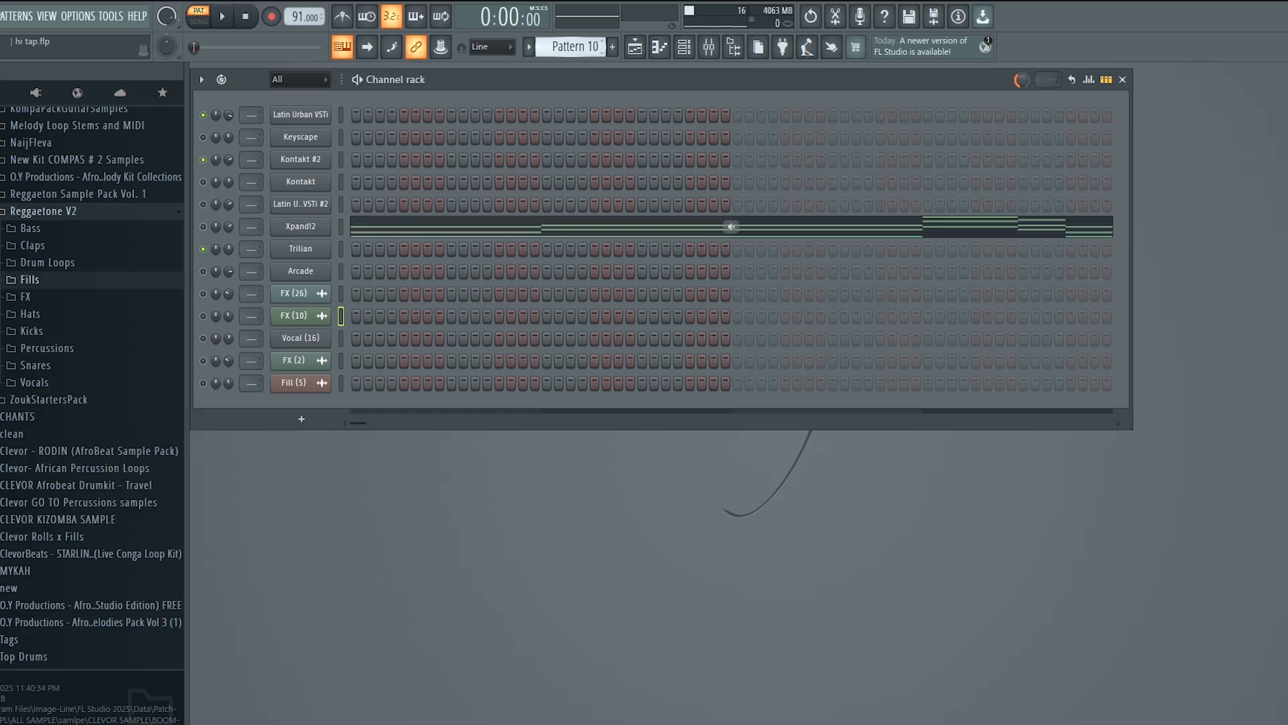
scroll(575, 46, down, 2)
scroll(576, 46, up, 2)
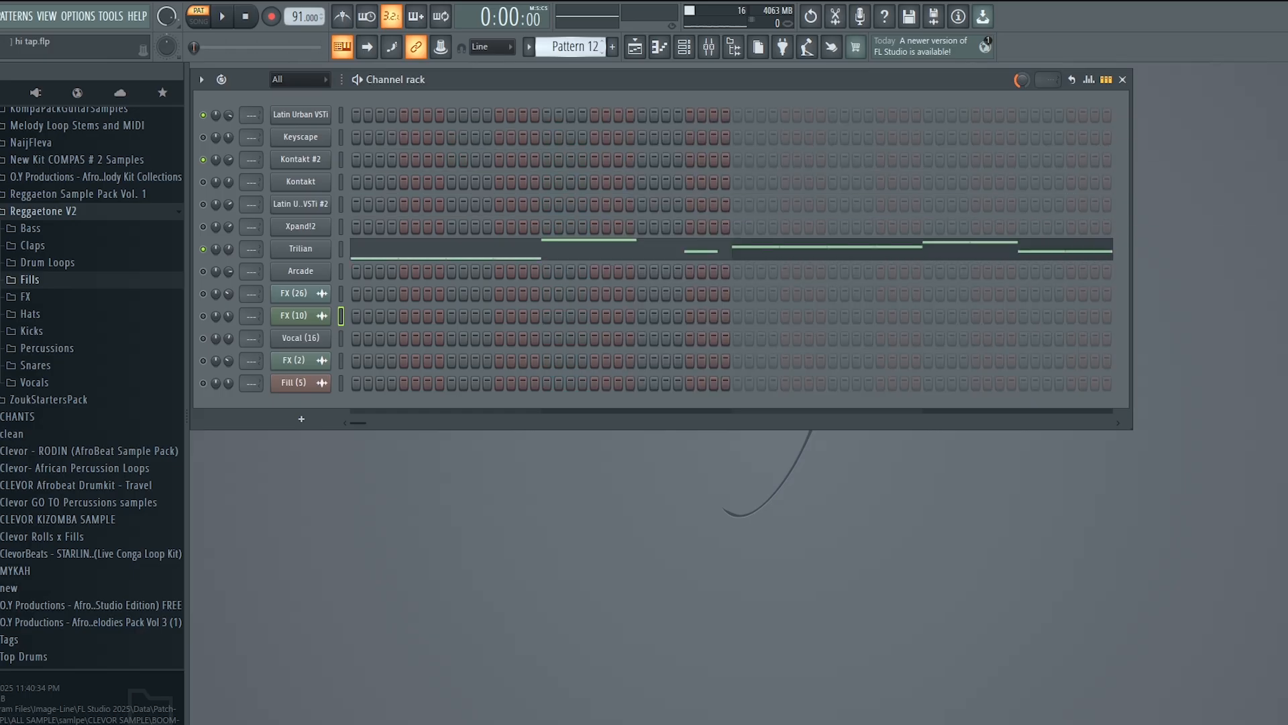
Step: Open the playlist and examine where the Pattern 11 and Pattern 12 clips recur on tracks 13 and 14
click(642, 48)
click(642, 52)
click(643, 52)
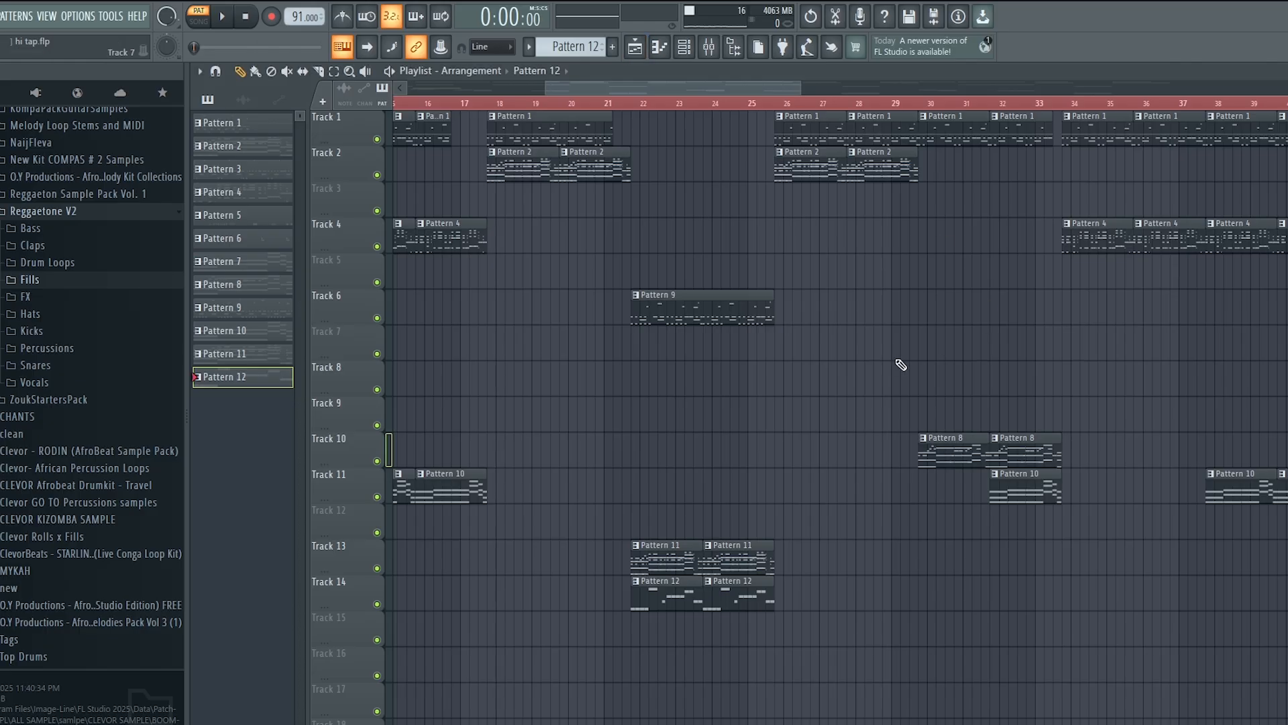
scroll(901, 365, right, 2)
scroll(900, 364, left, 6)
scroll(900, 364, right, 3)
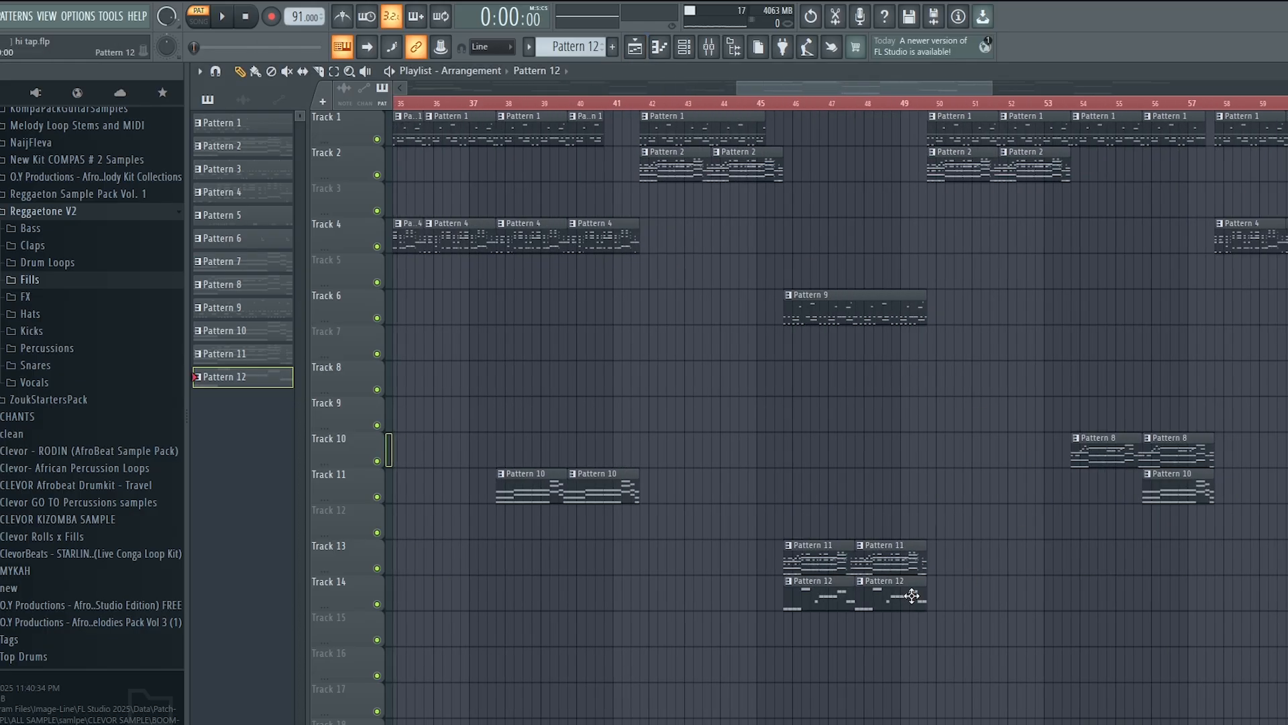
Step: Pick Pattern 9 from its clip on track 6, play it with the channel rack shown, and close the rack and stop playback
click(819, 301)
click(684, 48)
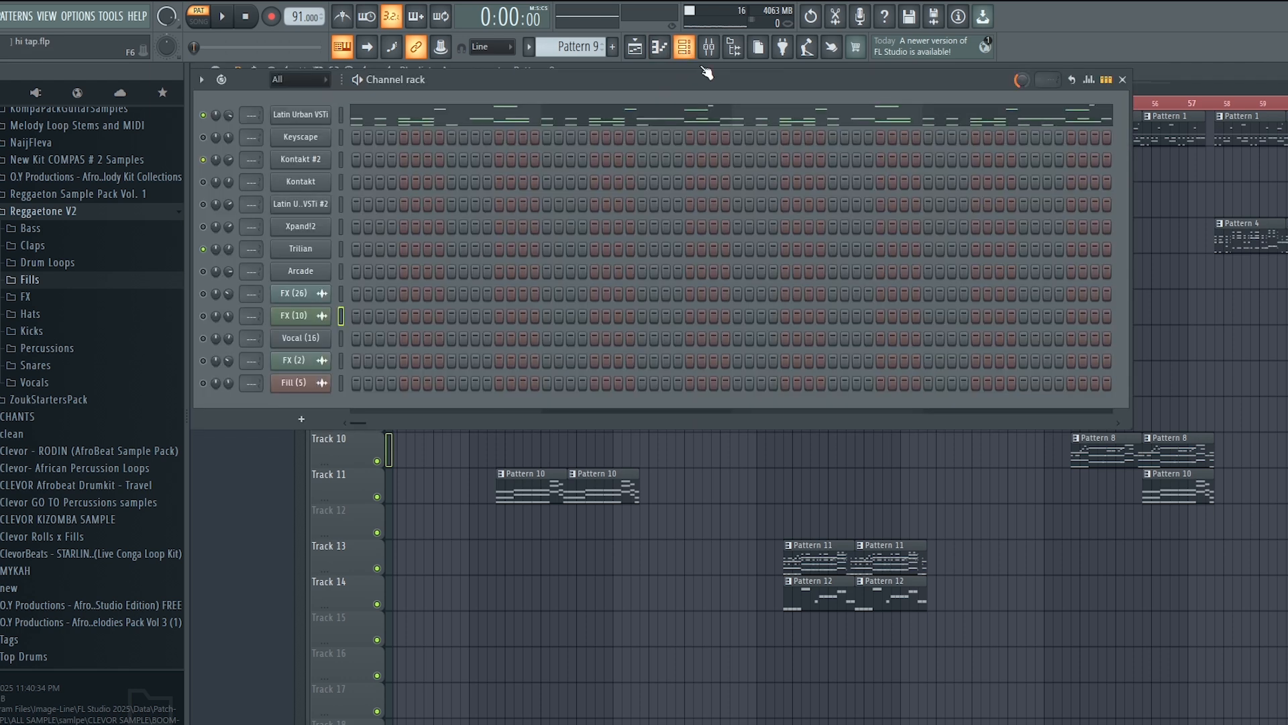
click(228, 24)
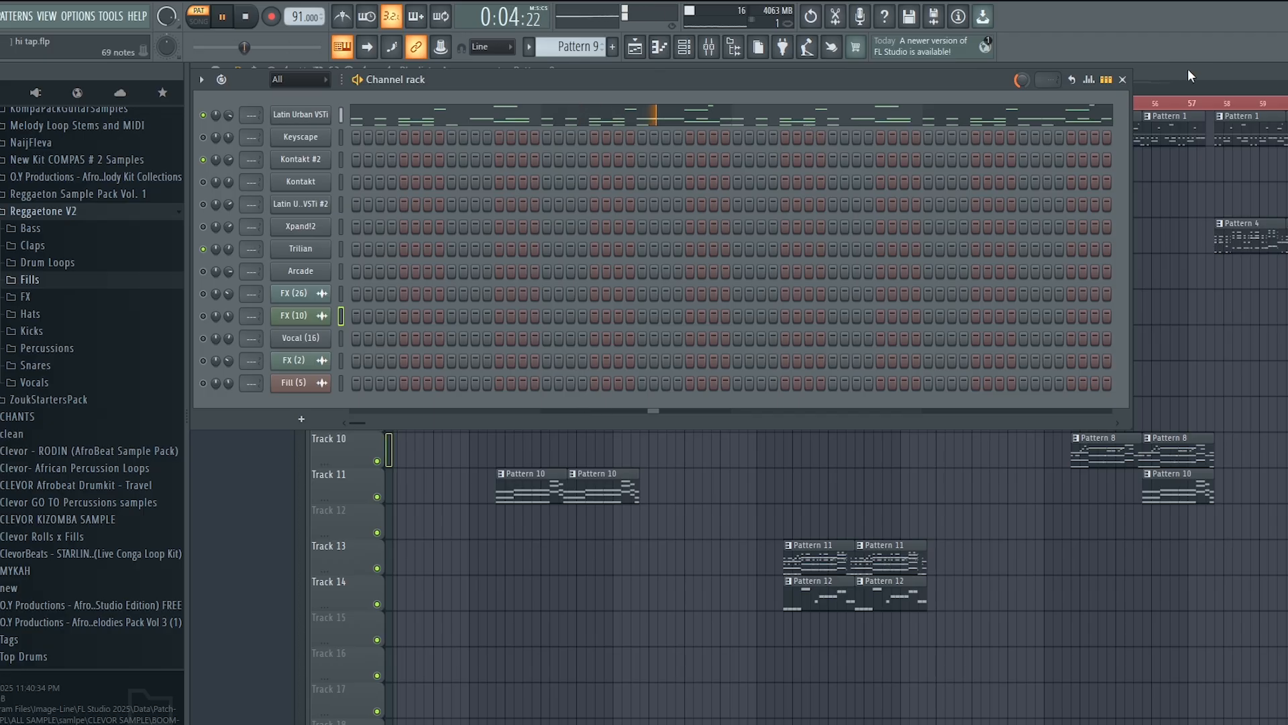
click(1122, 80)
key(space)
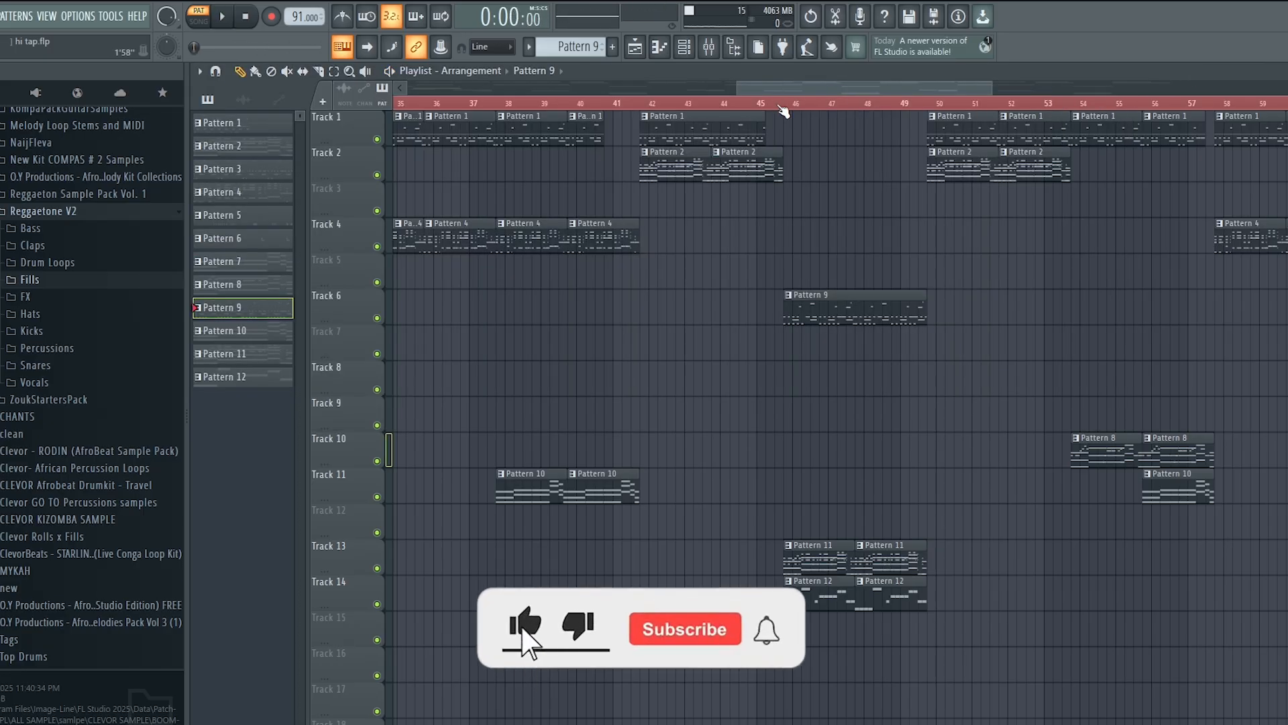
Step: Switch playback to song mode and play the arrangement from bar 45 through the Pattern 9, 11 and 12 section
click(198, 24)
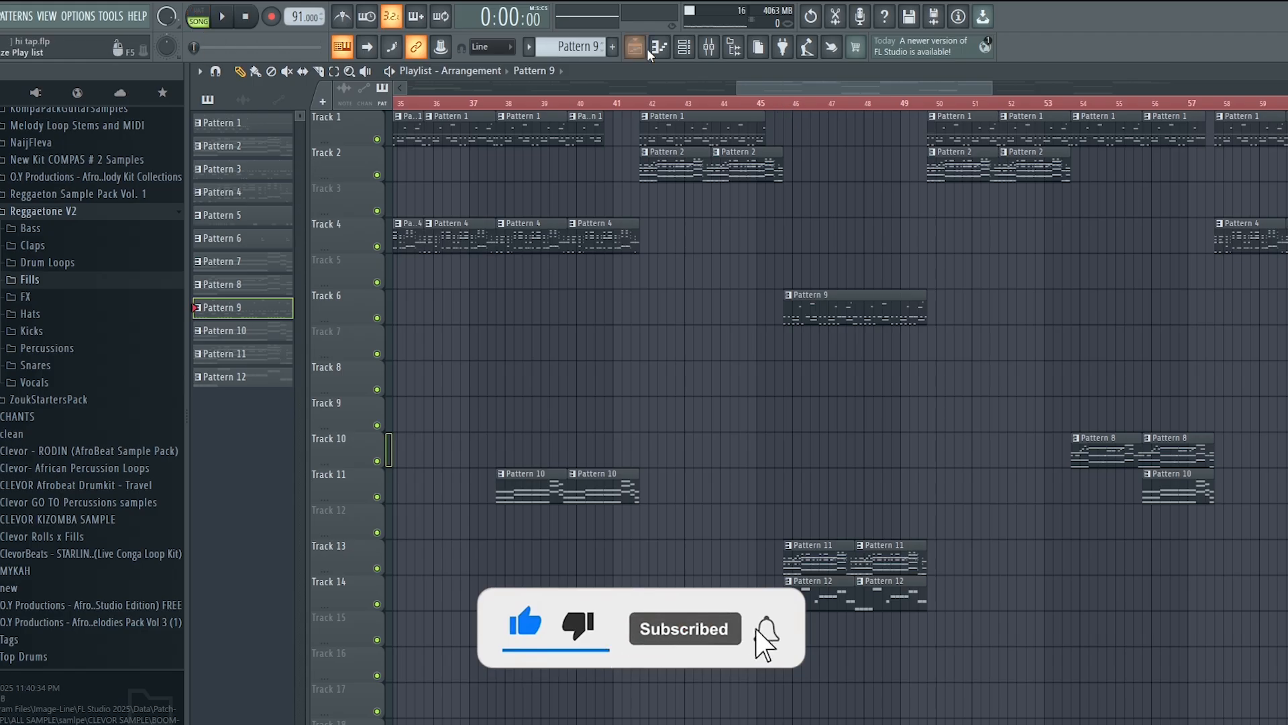
click(771, 104)
key(space)
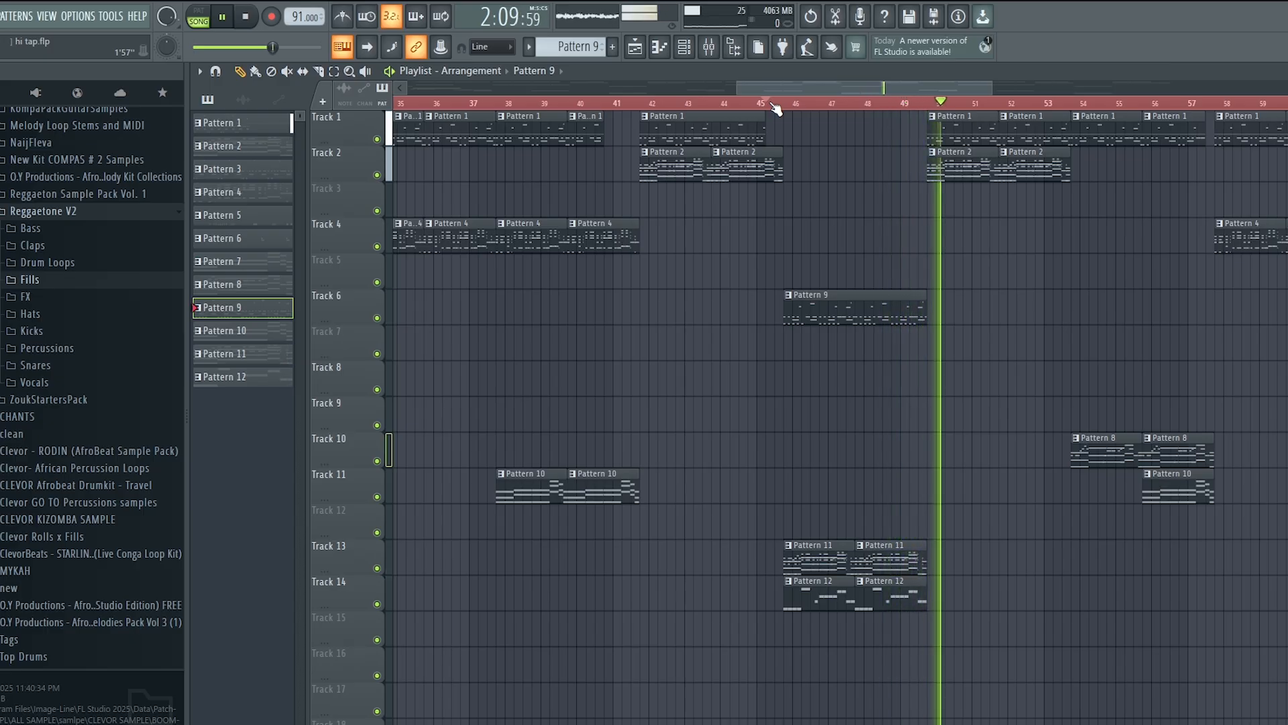
key(space)
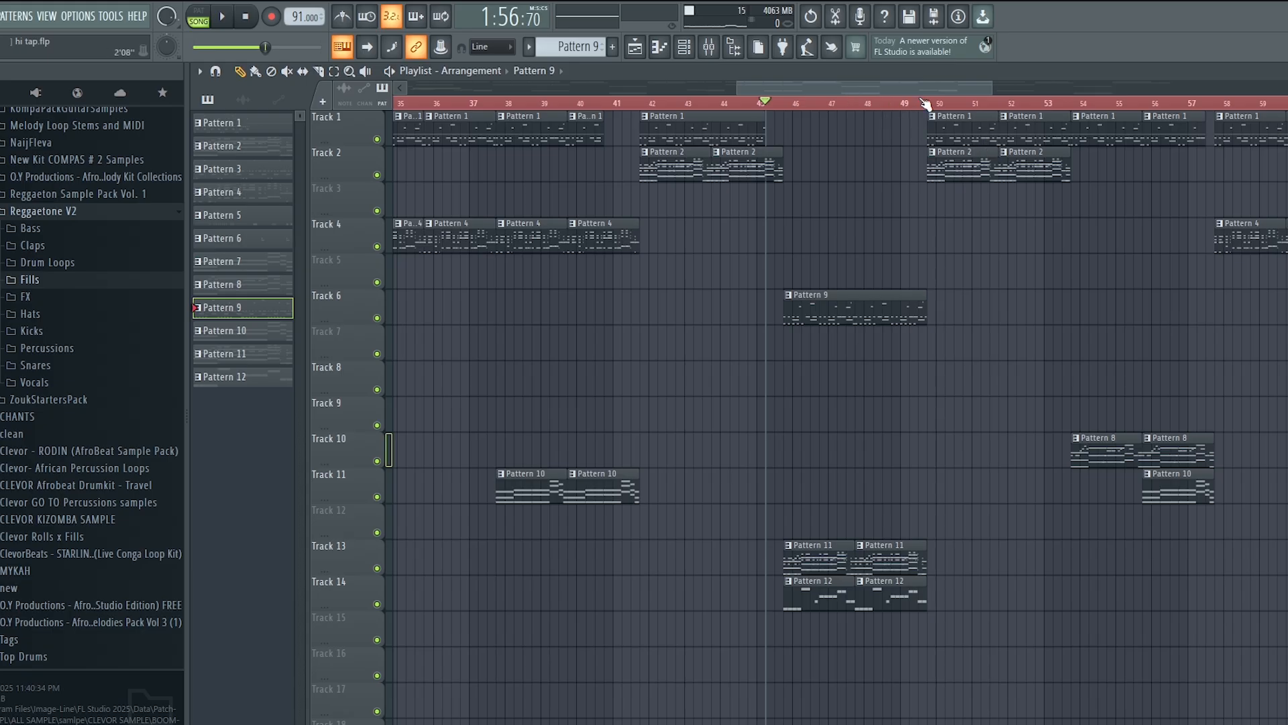
Step: Clear the playlist time selection and play the song from about bar 53 into the Pattern 8 section
click(1047, 102)
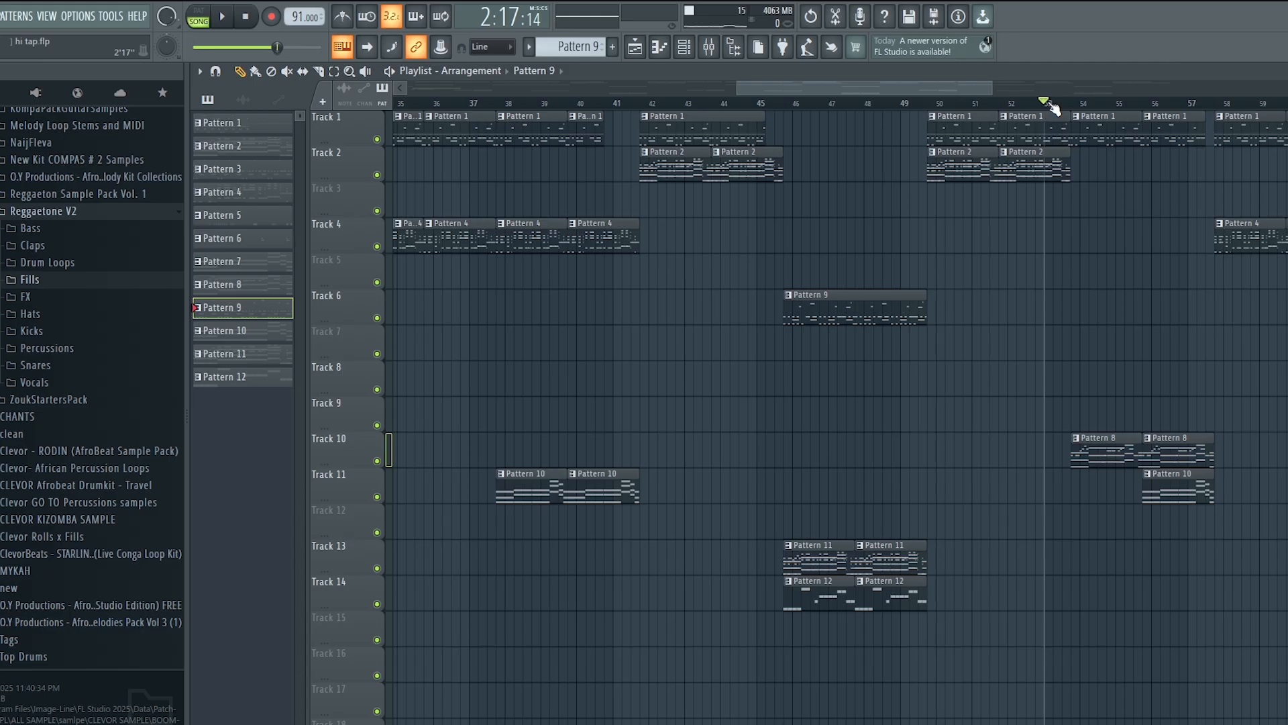
key(space)
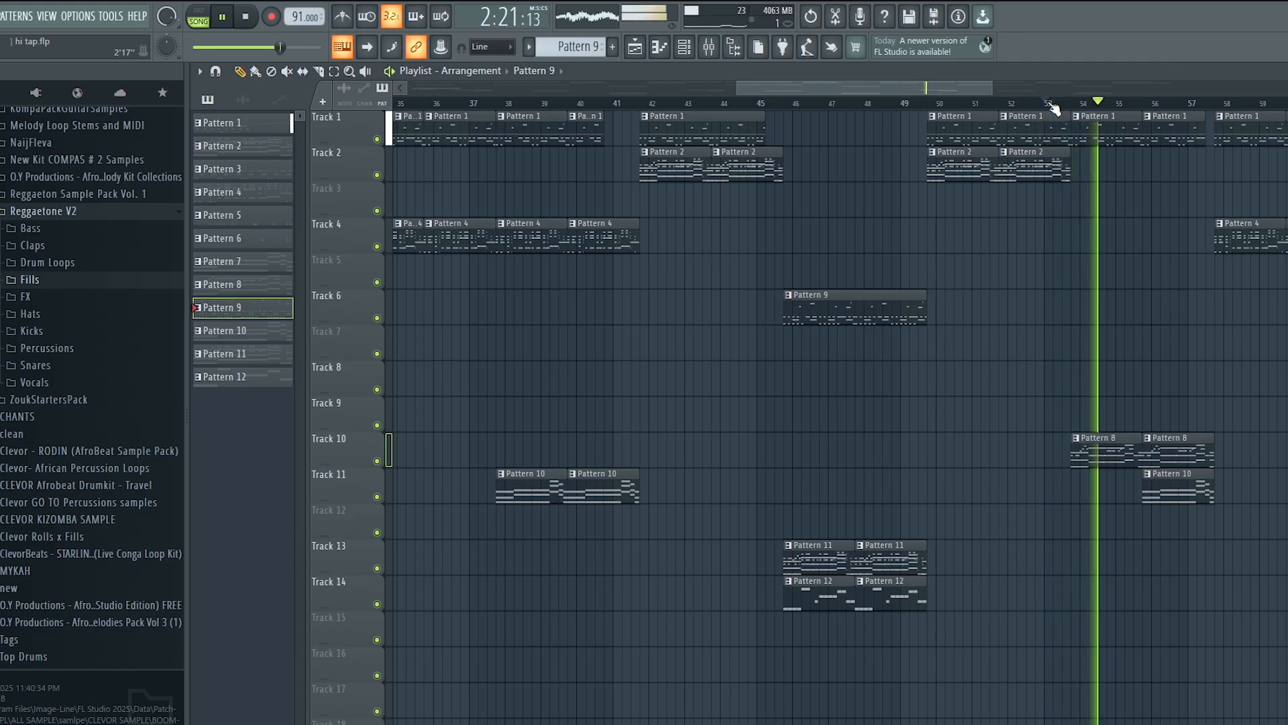
key(space)
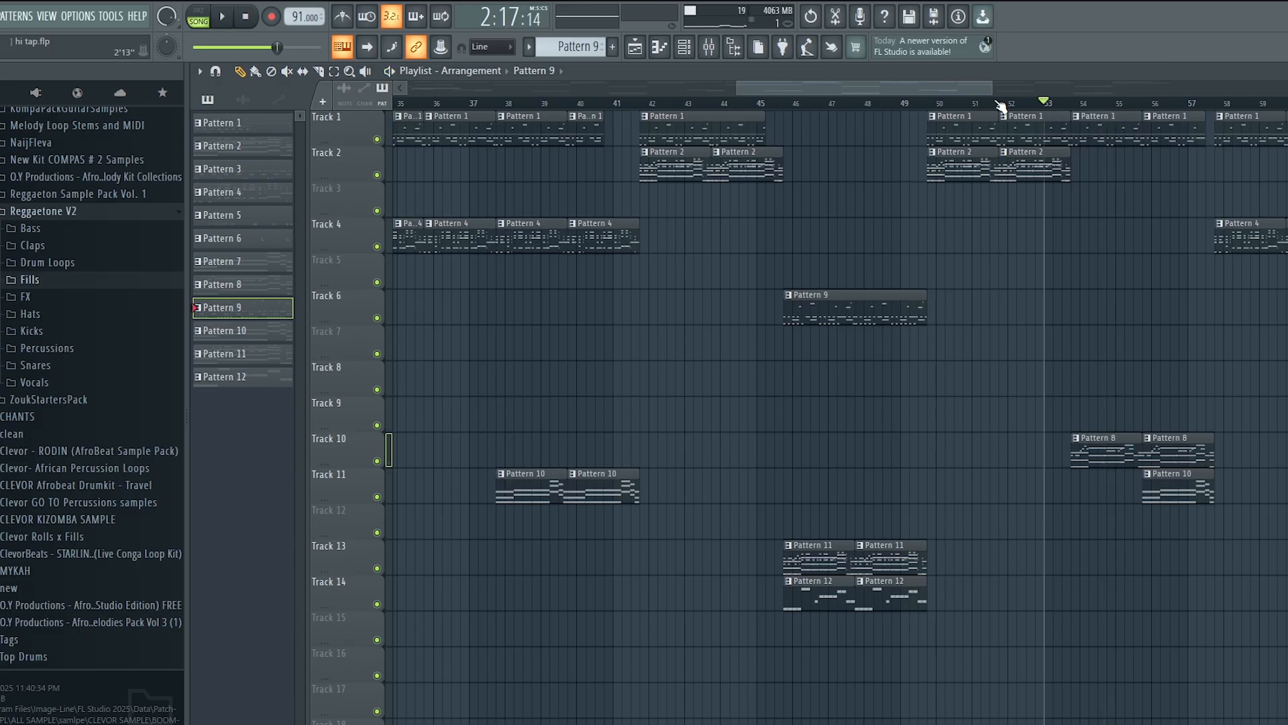
Step: Review the entire playlist arrangement from bar 1 to the end across all used tracks
drag(924, 80, 562, 119)
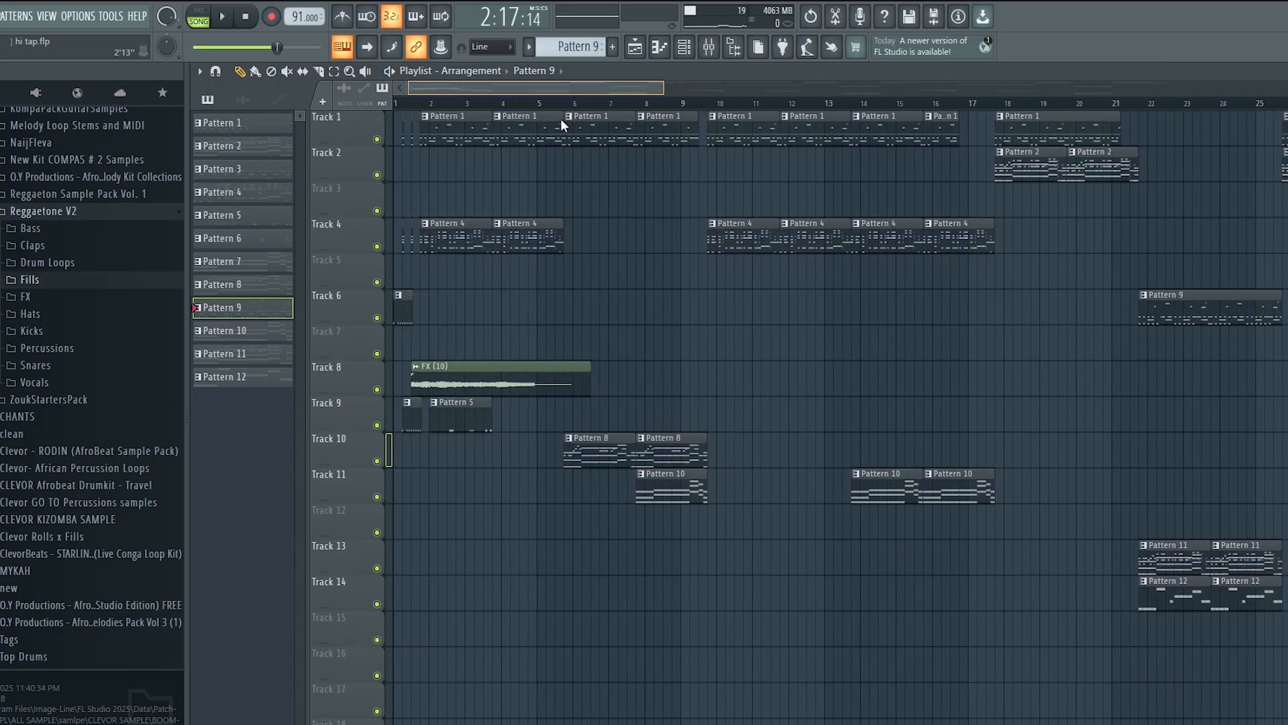
drag(664, 86, 1249, 137)
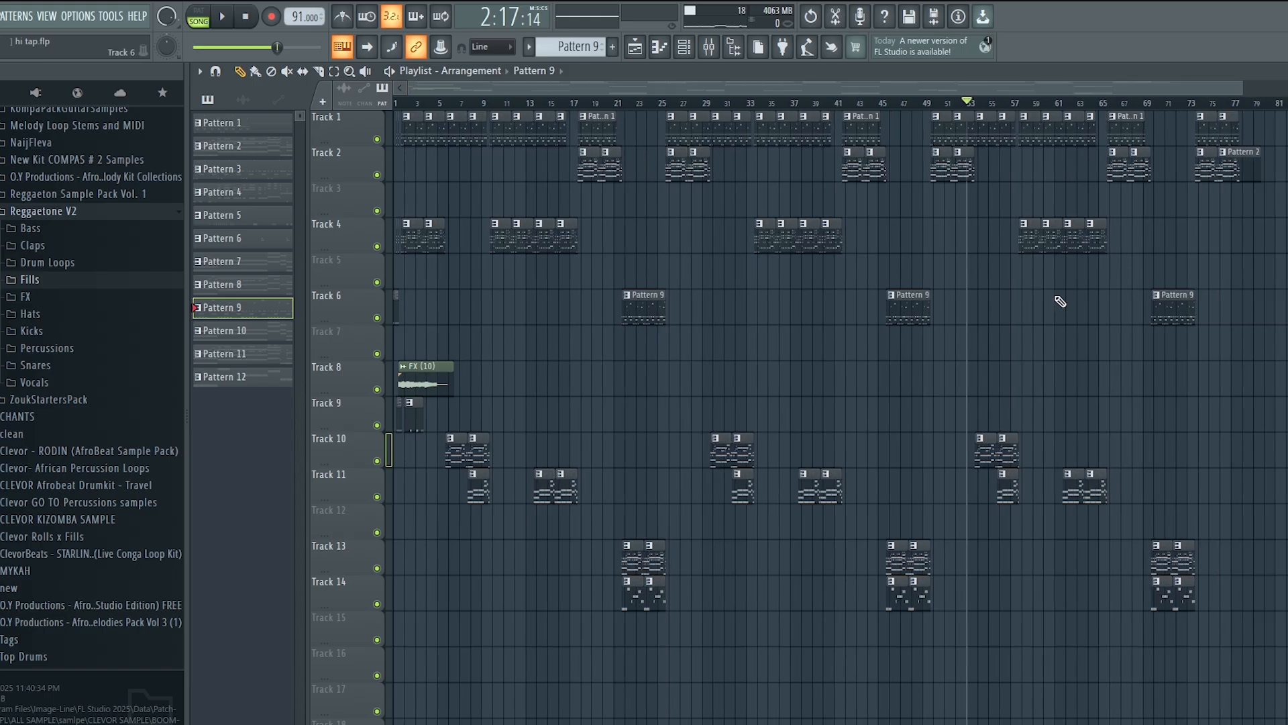
scroll(1060, 302, down, 5)
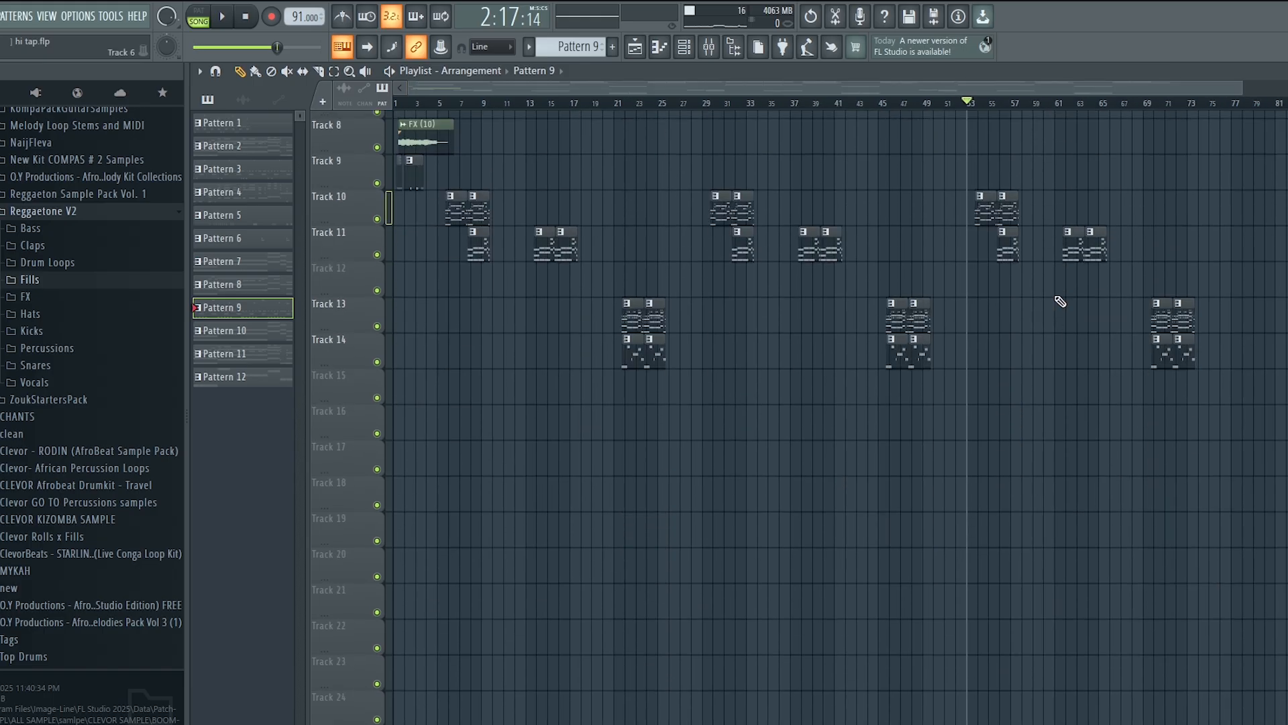
scroll(875, 244, up, 4)
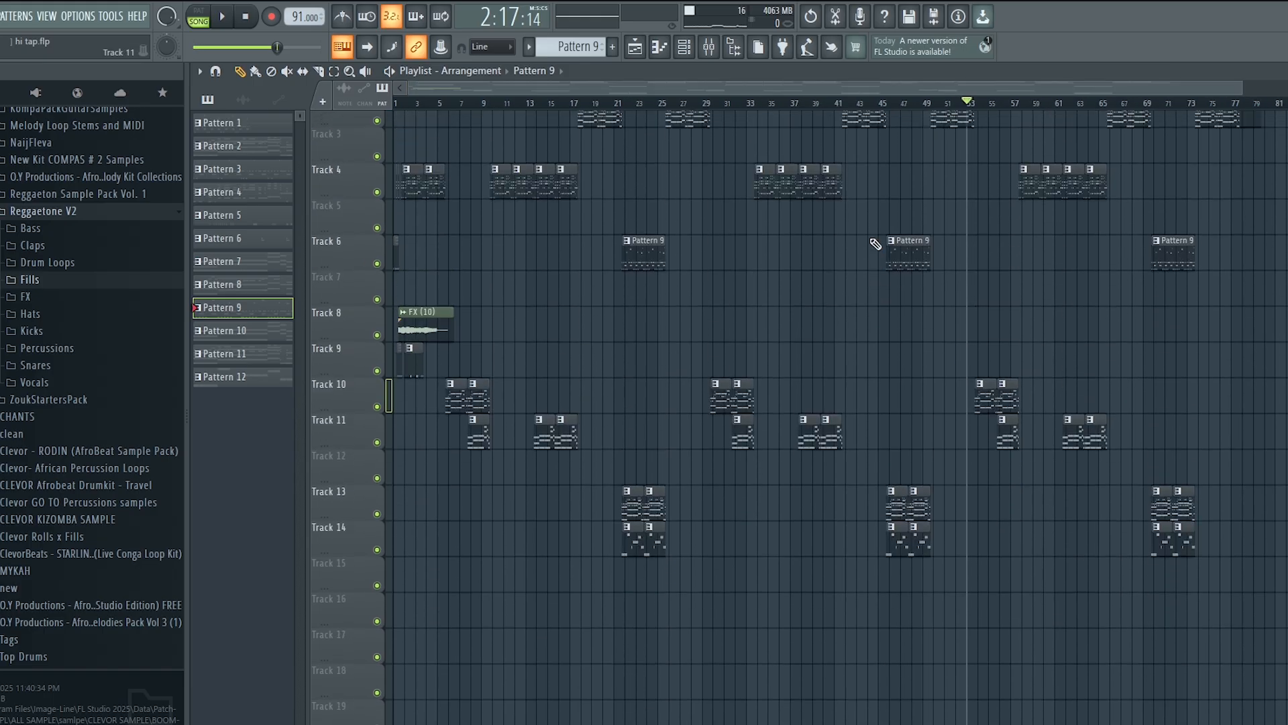
scroll(876, 244, up, 2)
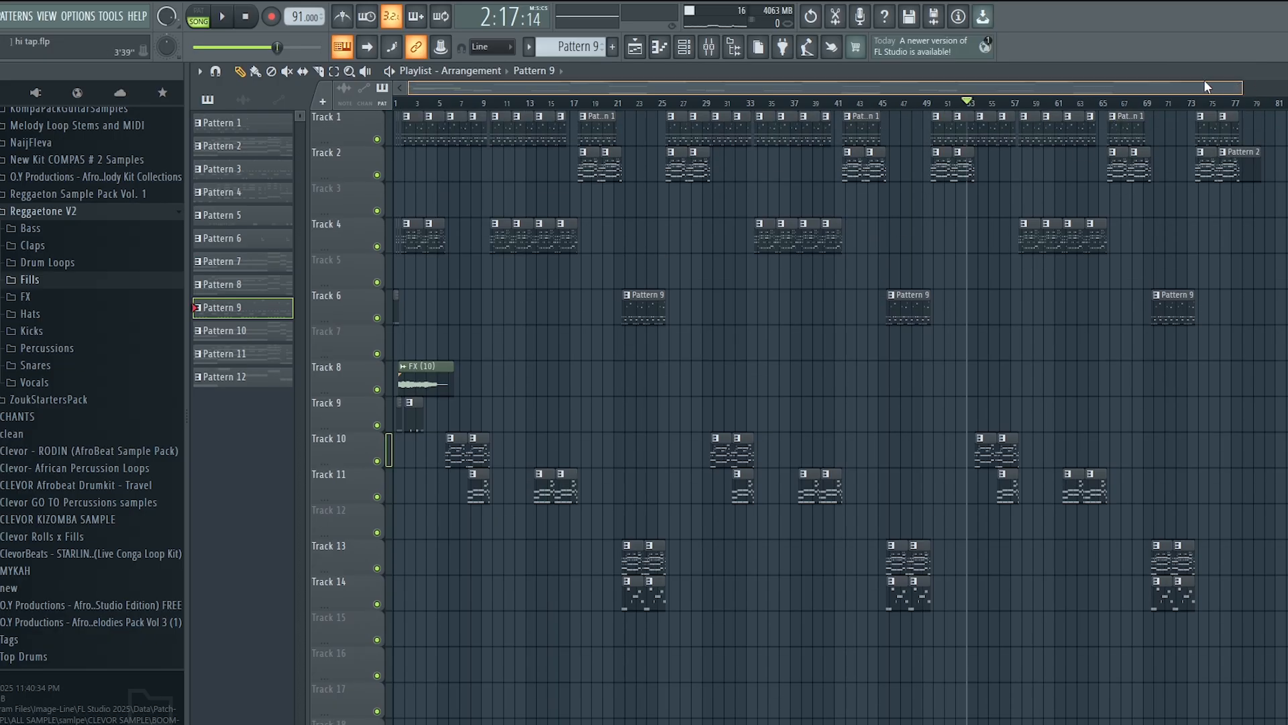
Step: Inspect the channel rack and the mixer's Master and insert tracks, and return to the playlist
key(Escape)
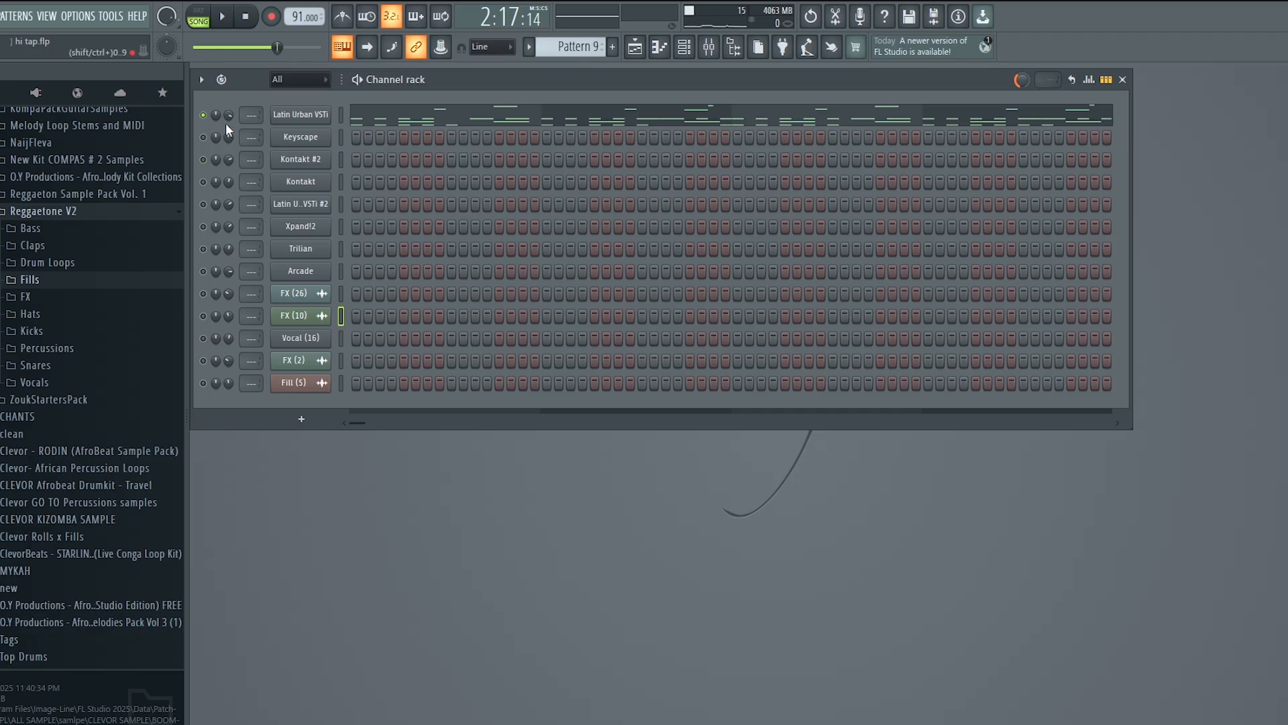
click(635, 46)
click(710, 46)
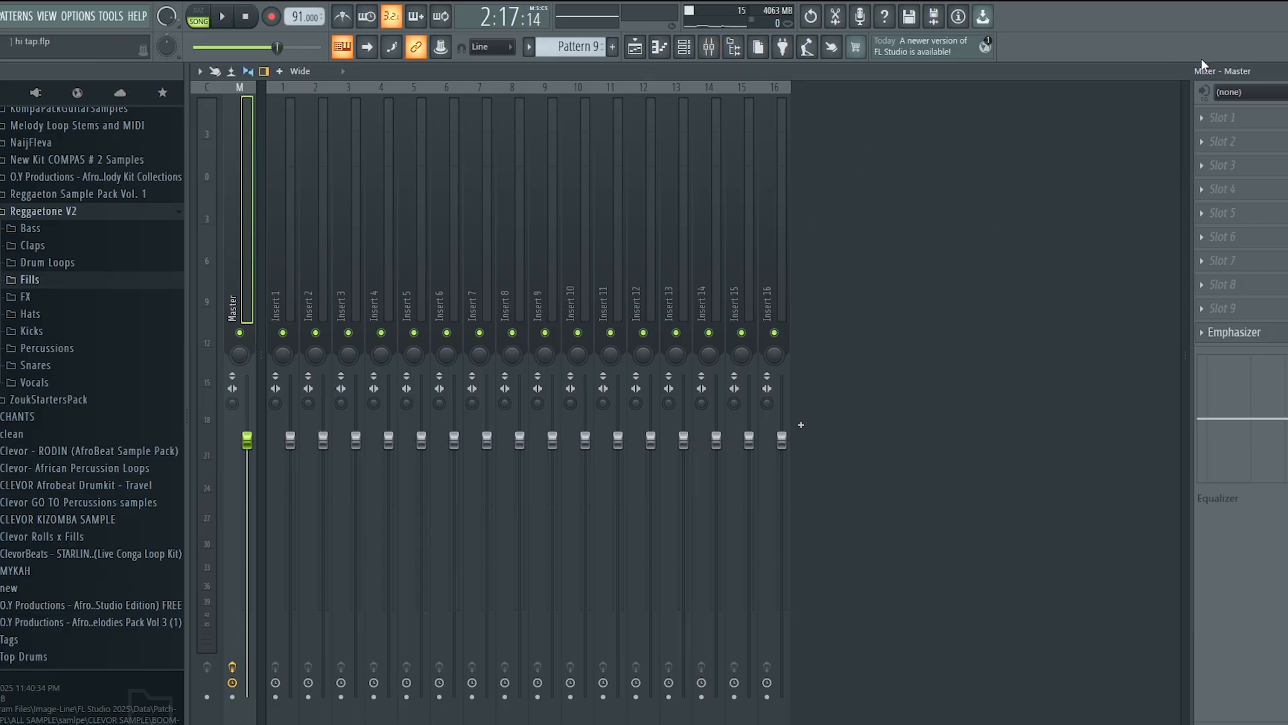
key(Escape)
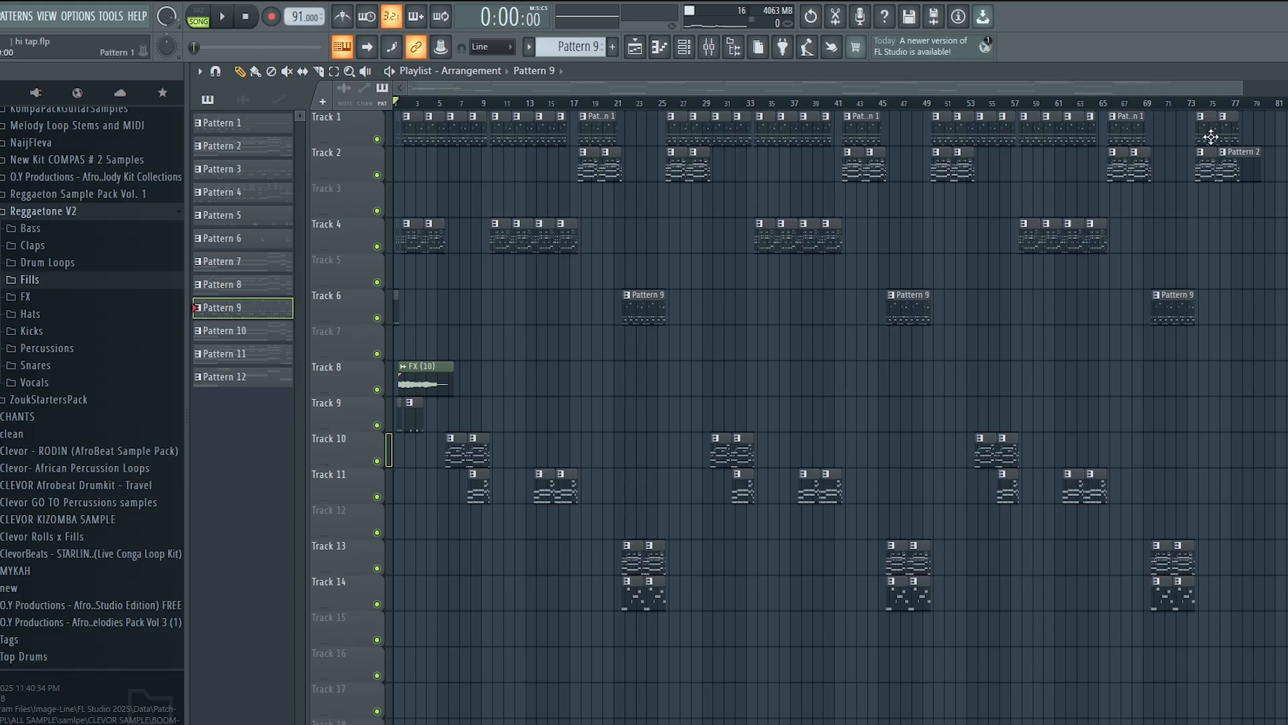
Step: Play the full song from bar 1 through the first Pattern 9 section, following it in the playlist, and stop playback
drag(1242, 91, 1210, 86)
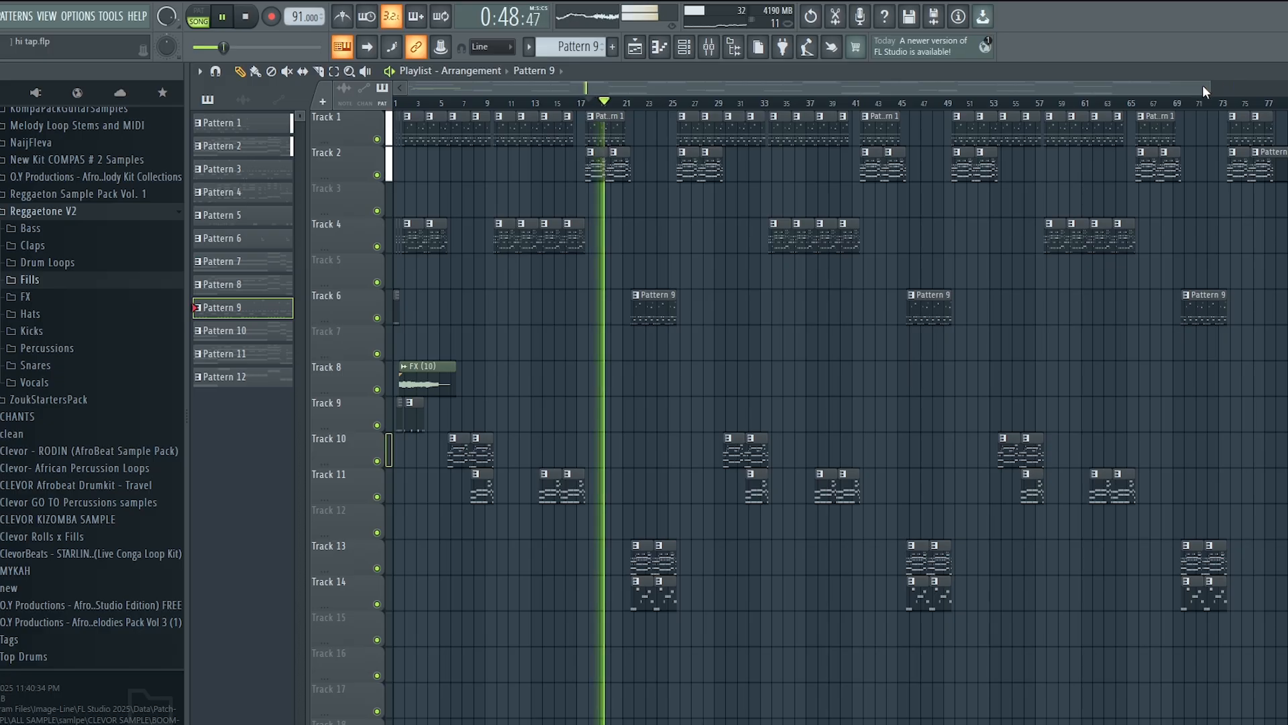
drag(1211, 88, 967, 87)
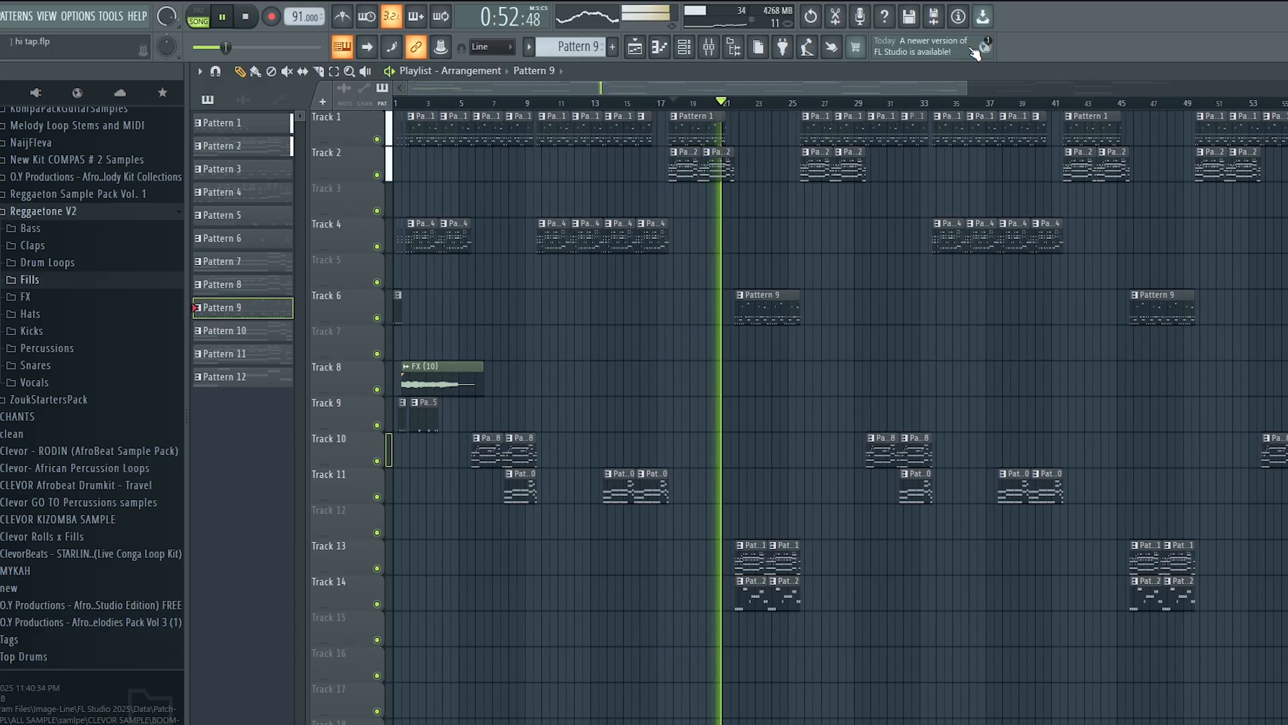
drag(966, 90, 1050, 89)
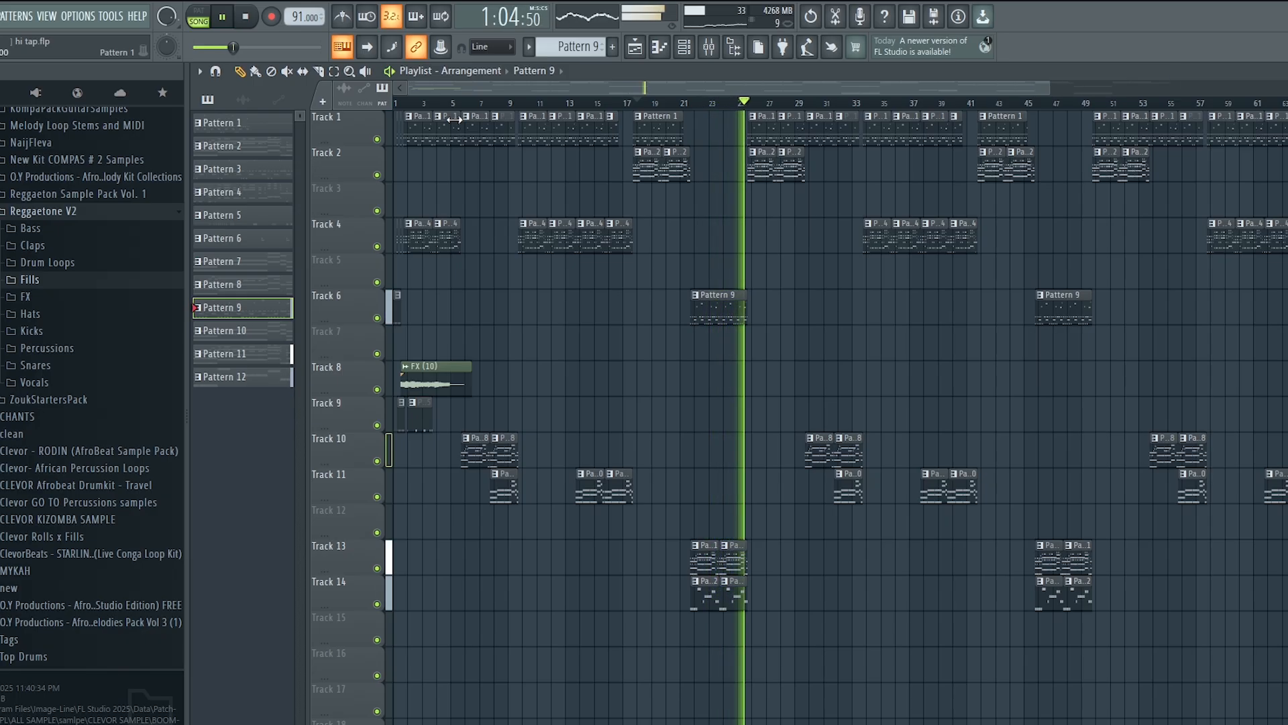
key(space)
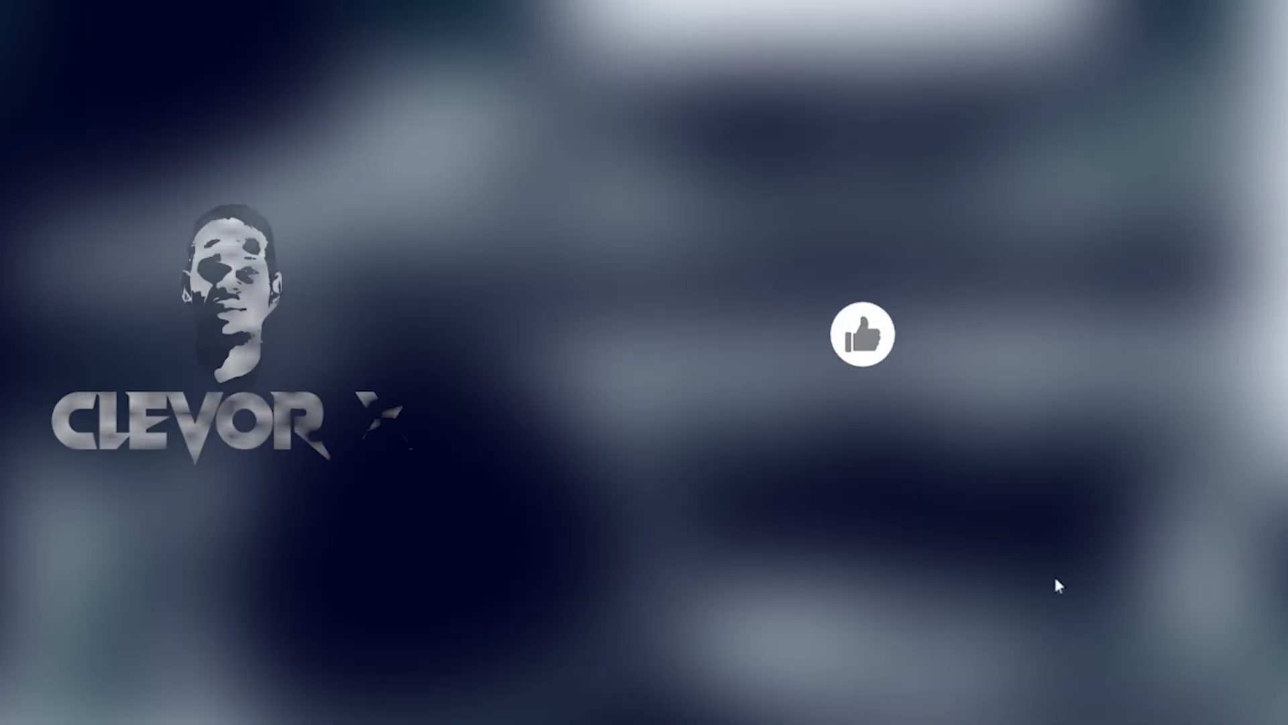